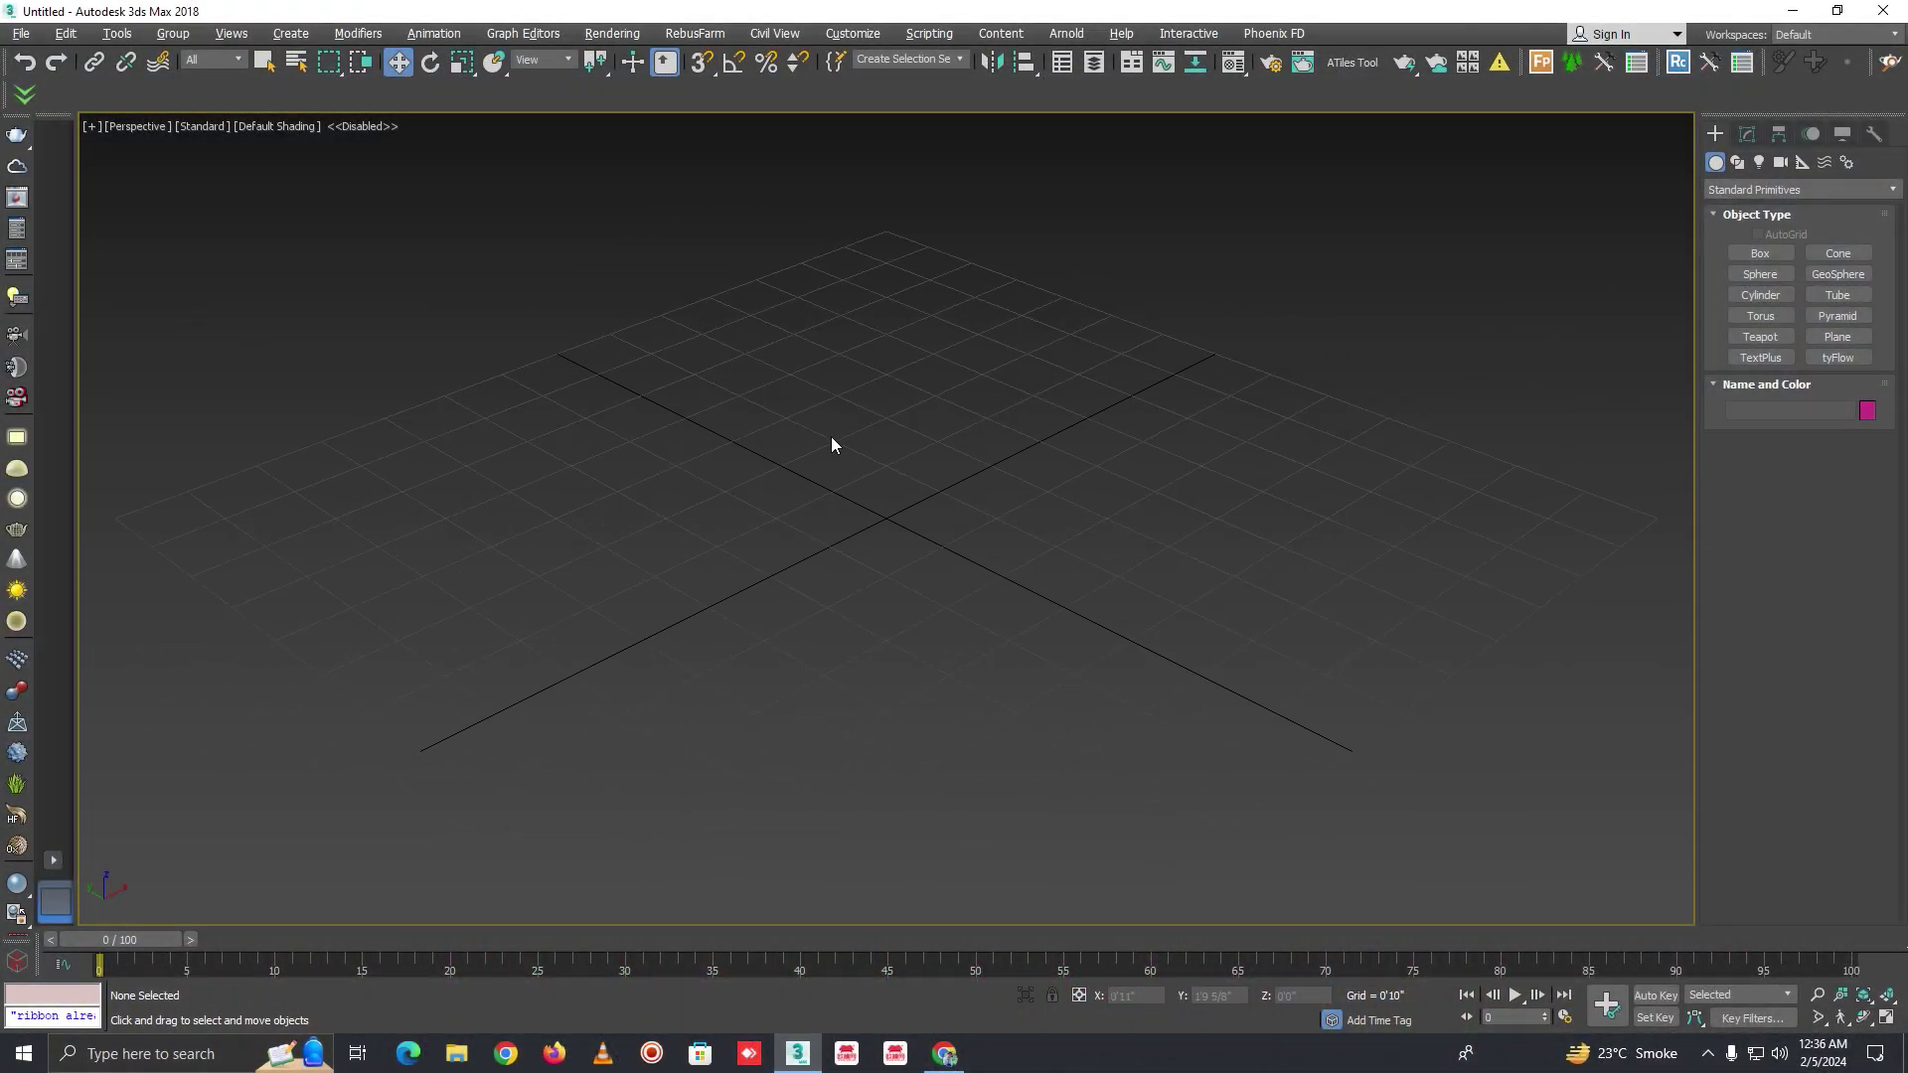
# Draw Box001 with base and height on the Perspective grid, then orbit to view it from above
pyautogui.keyDown('alt'); pyautogui.moveTo(832, 438); pyautogui.dragTo(964, 438, button='middle'); pyautogui.keyUp('alt')
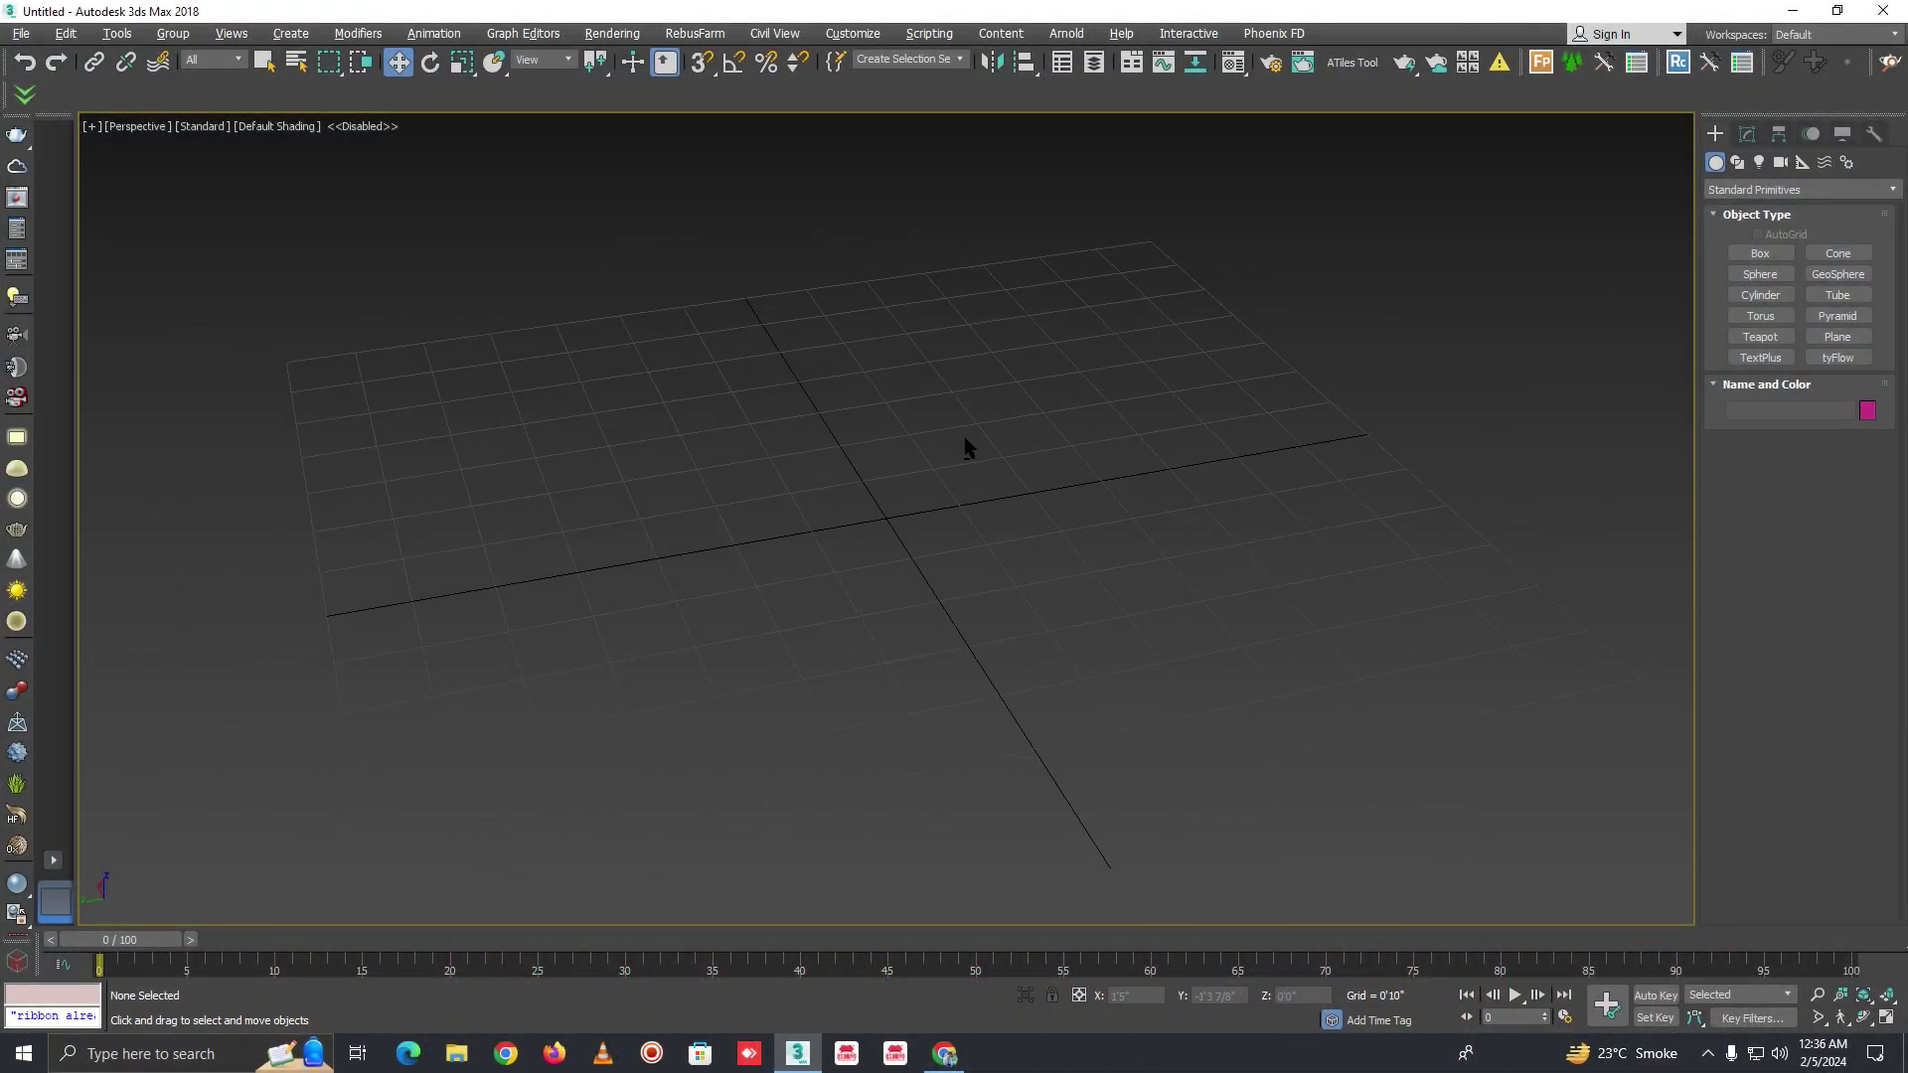
pyautogui.click(1787, 253)
pyautogui.moveTo(969, 459); pyautogui.dragTo(795, 632)
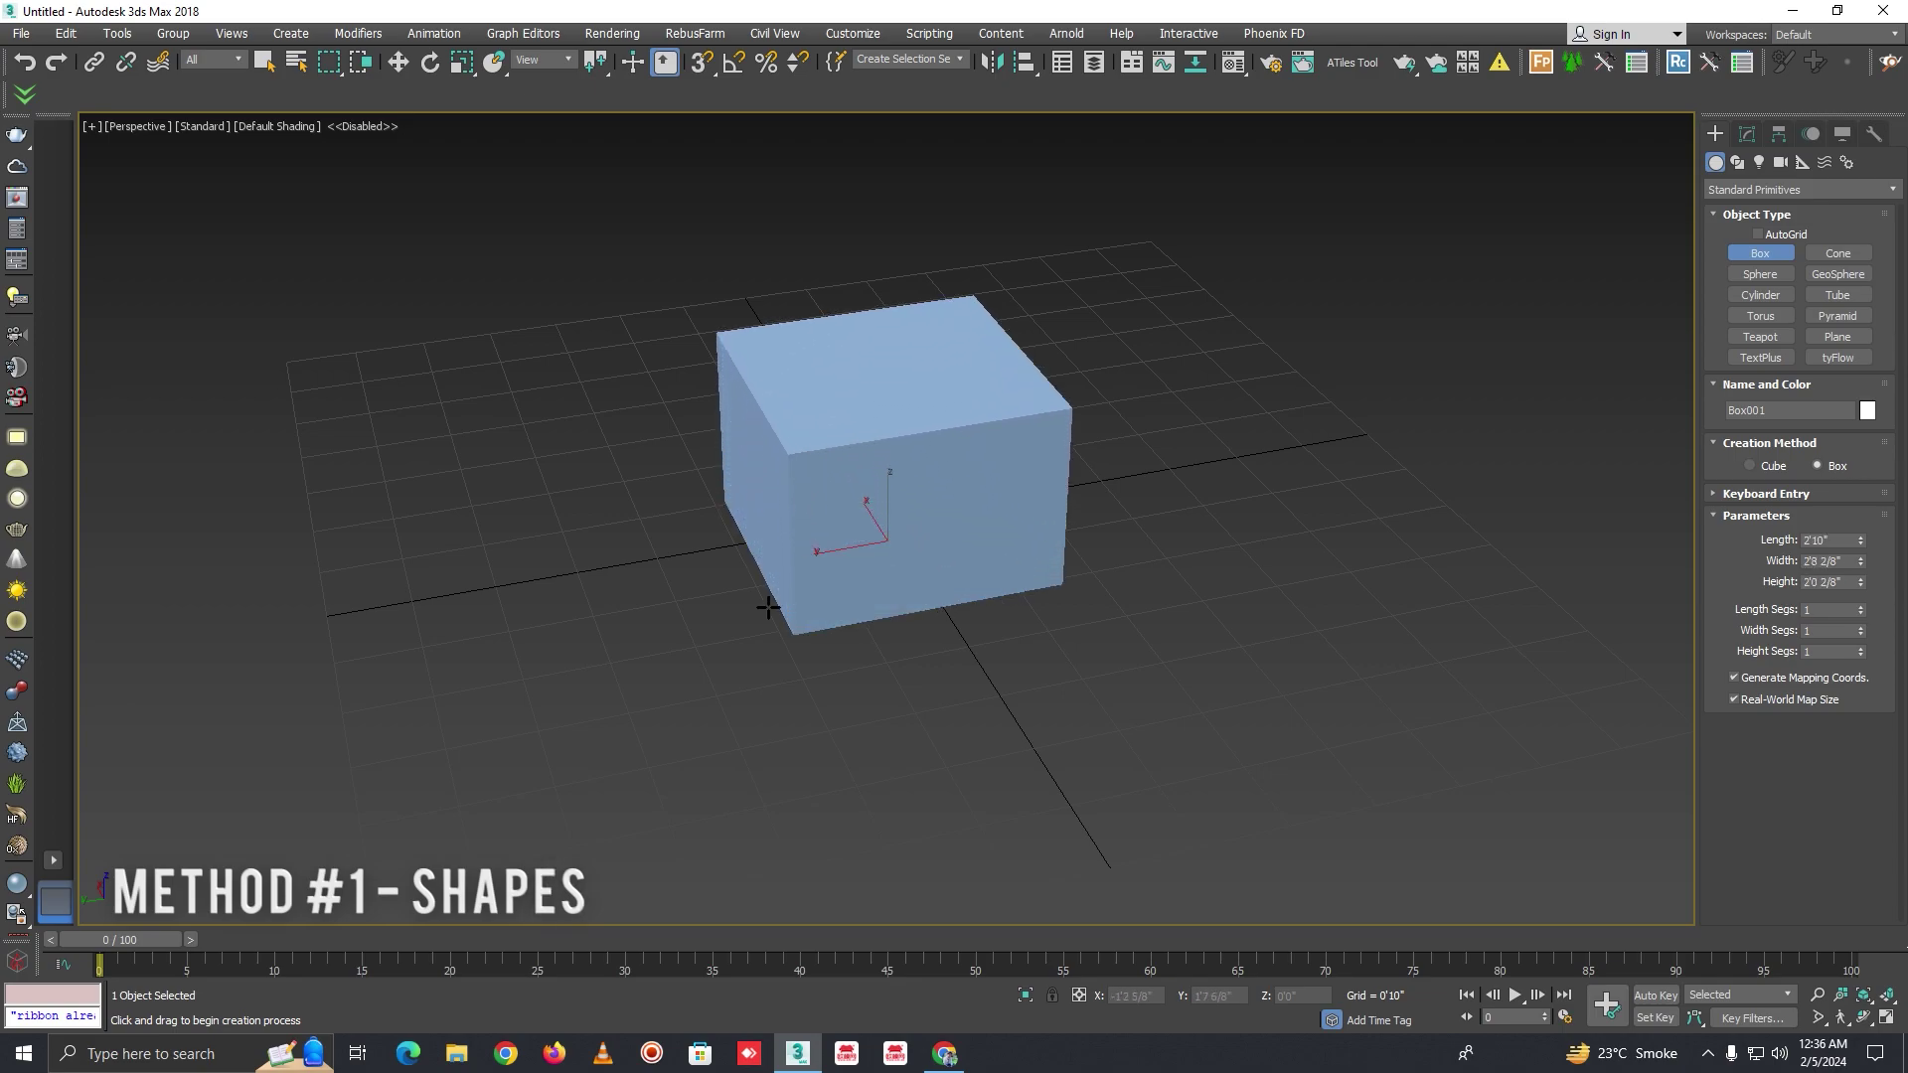
pyautogui.moveTo(766, 596)
pyautogui.keyDown('alt'); pyautogui.mouseDown(button='middle')
pyautogui.moveTo(1172, 588)
pyautogui.moveTo(1116, 566)
pyautogui.mouseUp(button='middle'); pyautogui.keyUp('alt')
pyautogui.press('w')
pyautogui.moveTo(1165, 464)
pyautogui.keyDown('alt'); pyautogui.mouseDown(button='middle')
pyautogui.moveTo(1086, 523)
pyautogui.moveTo(973, 415)
pyautogui.mouseUp(button='middle'); pyautogui.keyUp('alt')
# Convert Box001 to an Editable Poly and orbit to see it from other angles
pyautogui.rightClick(973, 416)
pyautogui.moveTo(1028, 629)
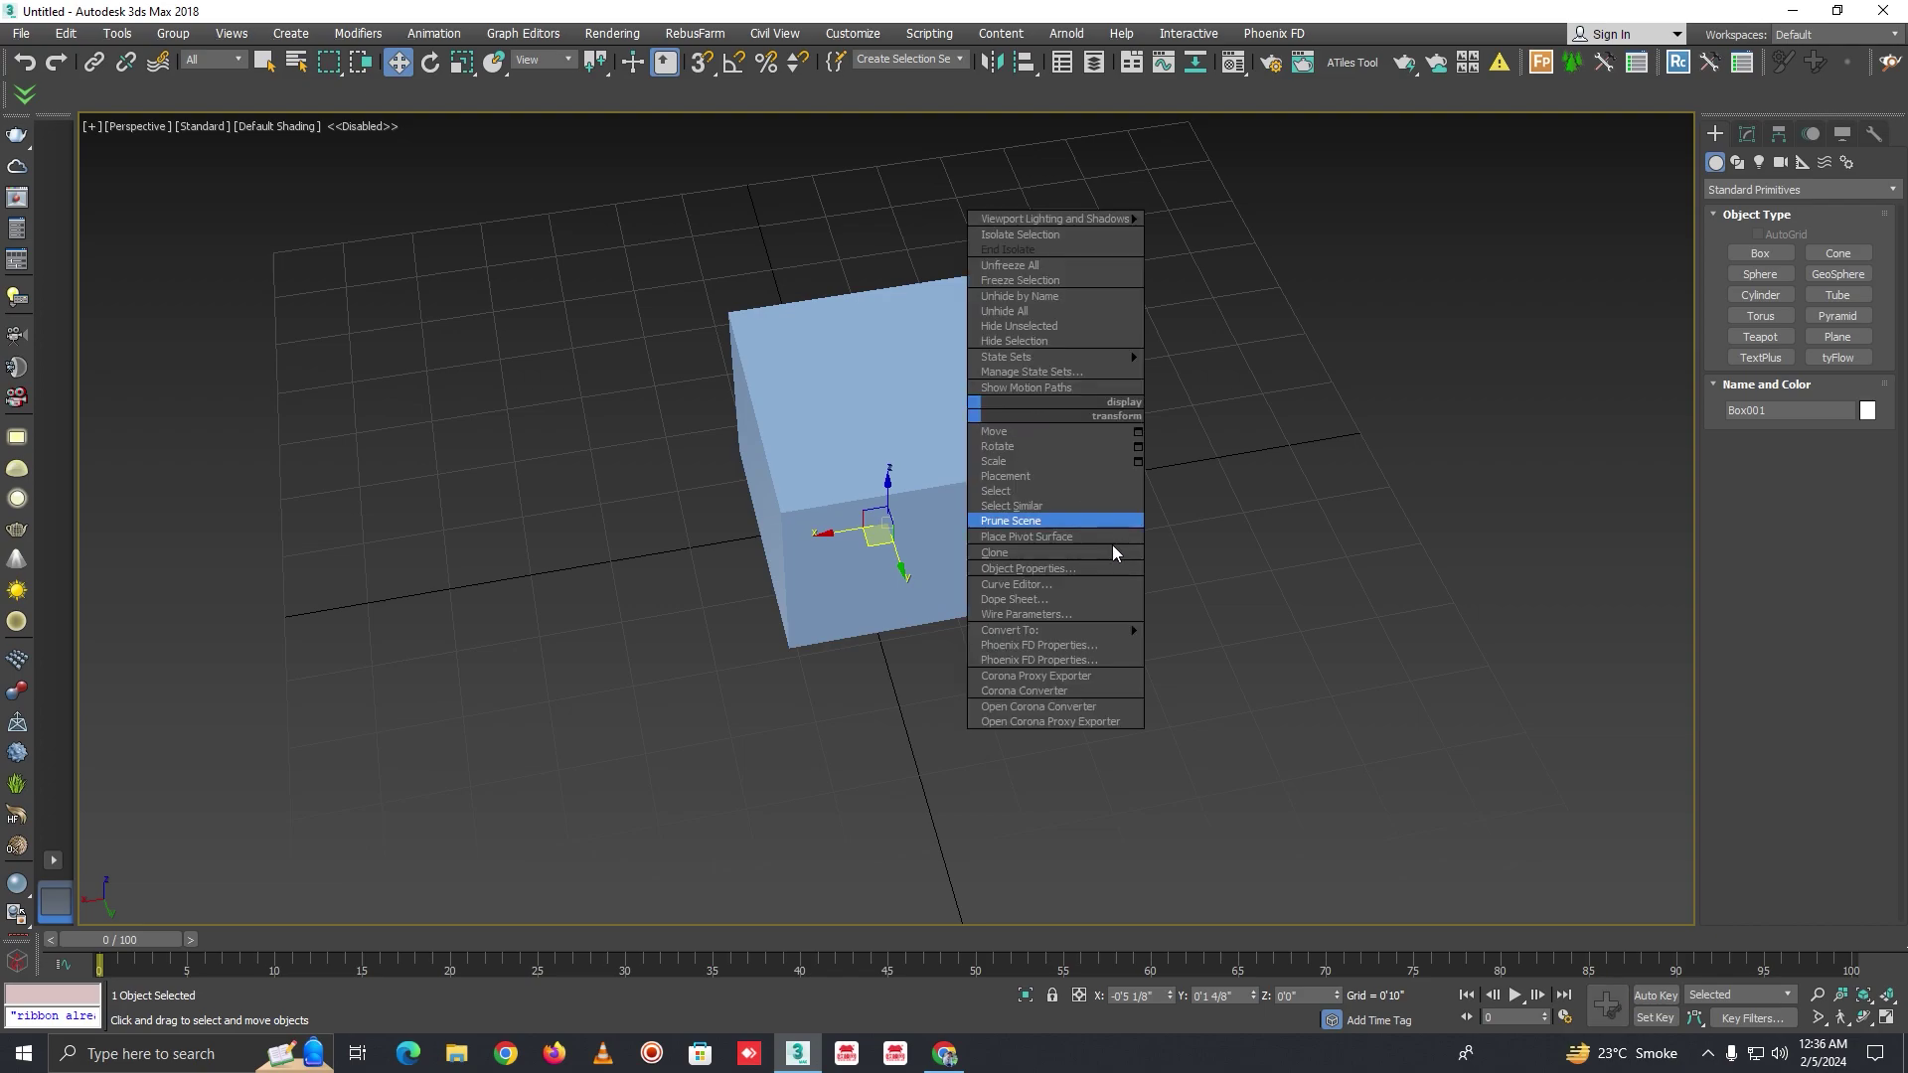
pyautogui.click(1232, 638)
pyautogui.keyDown('alt'); pyautogui.moveTo(920, 558); pyautogui.dragTo(1528, 330, button='middle'); pyautogui.keyUp('alt')
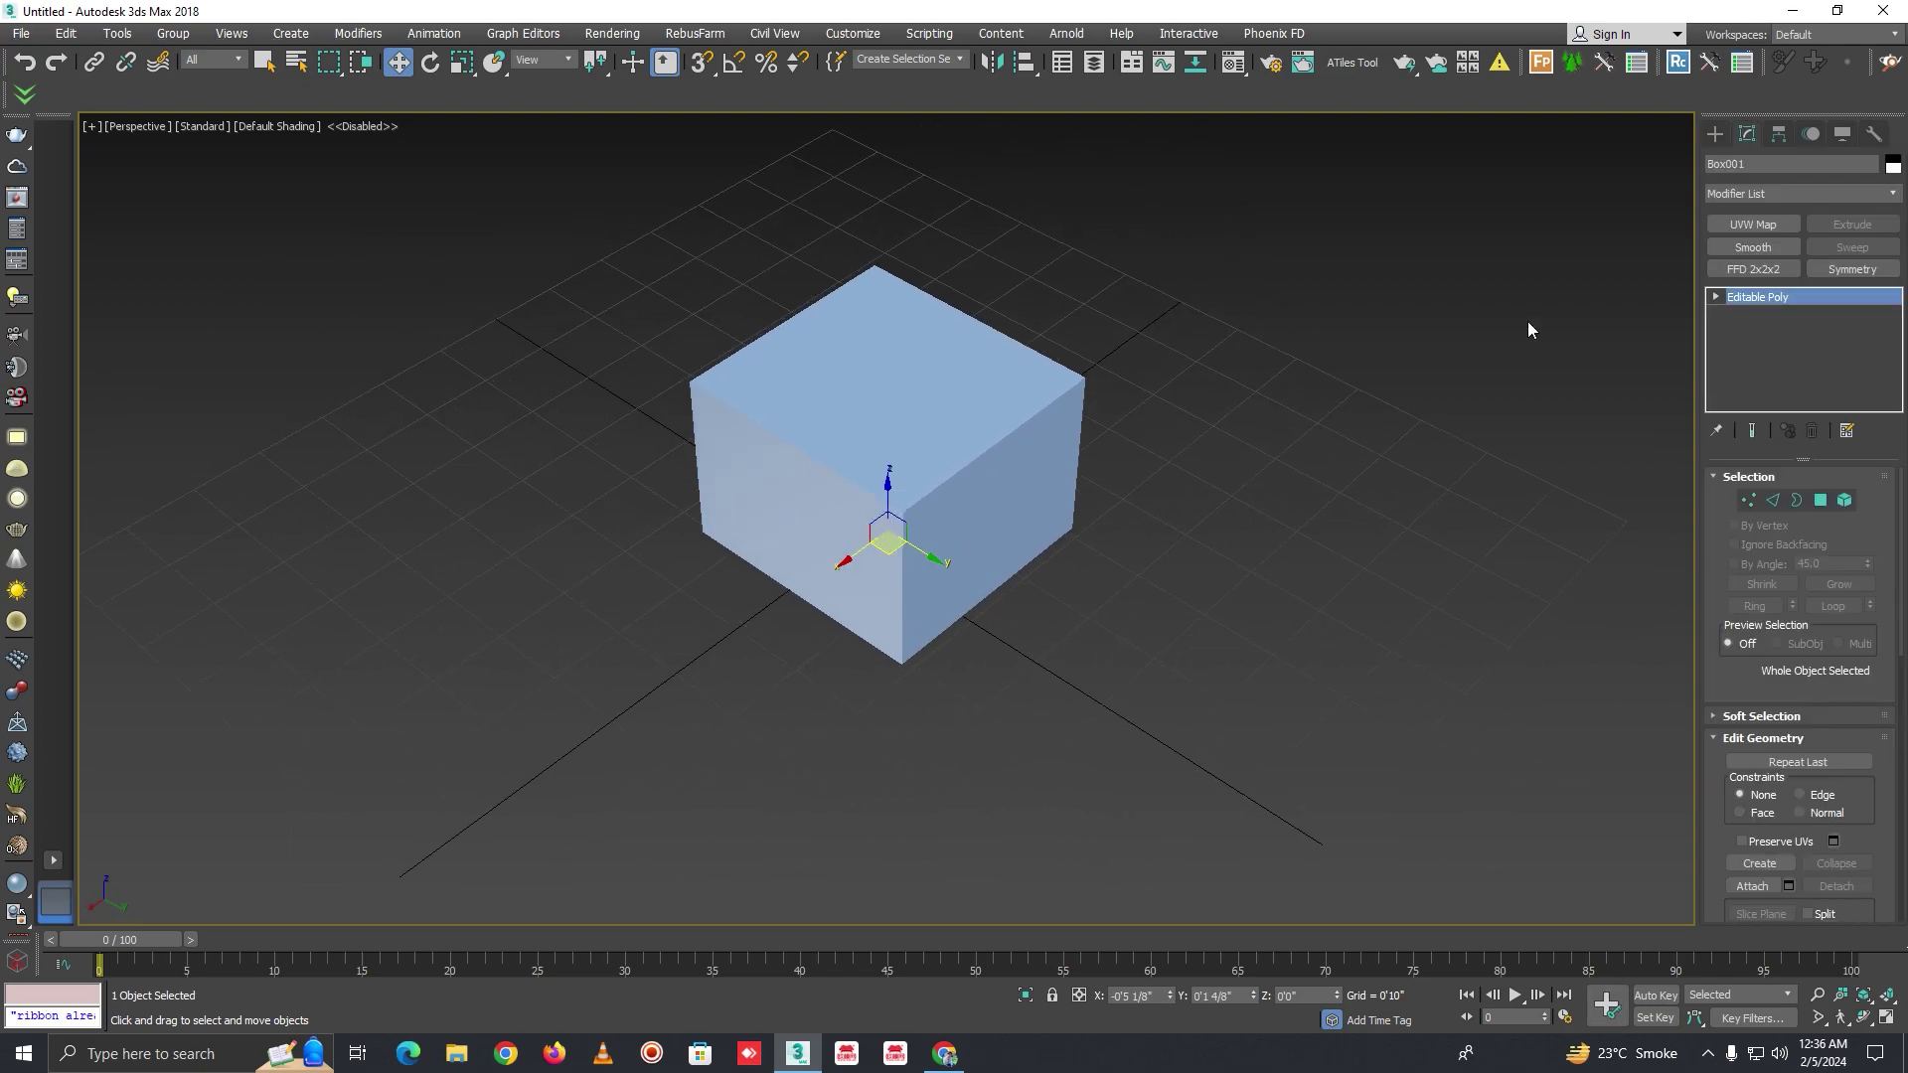
pyautogui.click(1774, 137)
pyautogui.moveTo(1777, 576)
pyautogui.mouseDown()
pyautogui.moveTo(1766, 202)
pyautogui.moveTo(1779, 566)
pyautogui.mouseUp()
pyautogui.keyDown('alt'); pyautogui.moveTo(1370, 479); pyautogui.dragTo(1540, 348, button='middle'); pyautogui.keyUp('alt')
pyautogui.click(1715, 134)
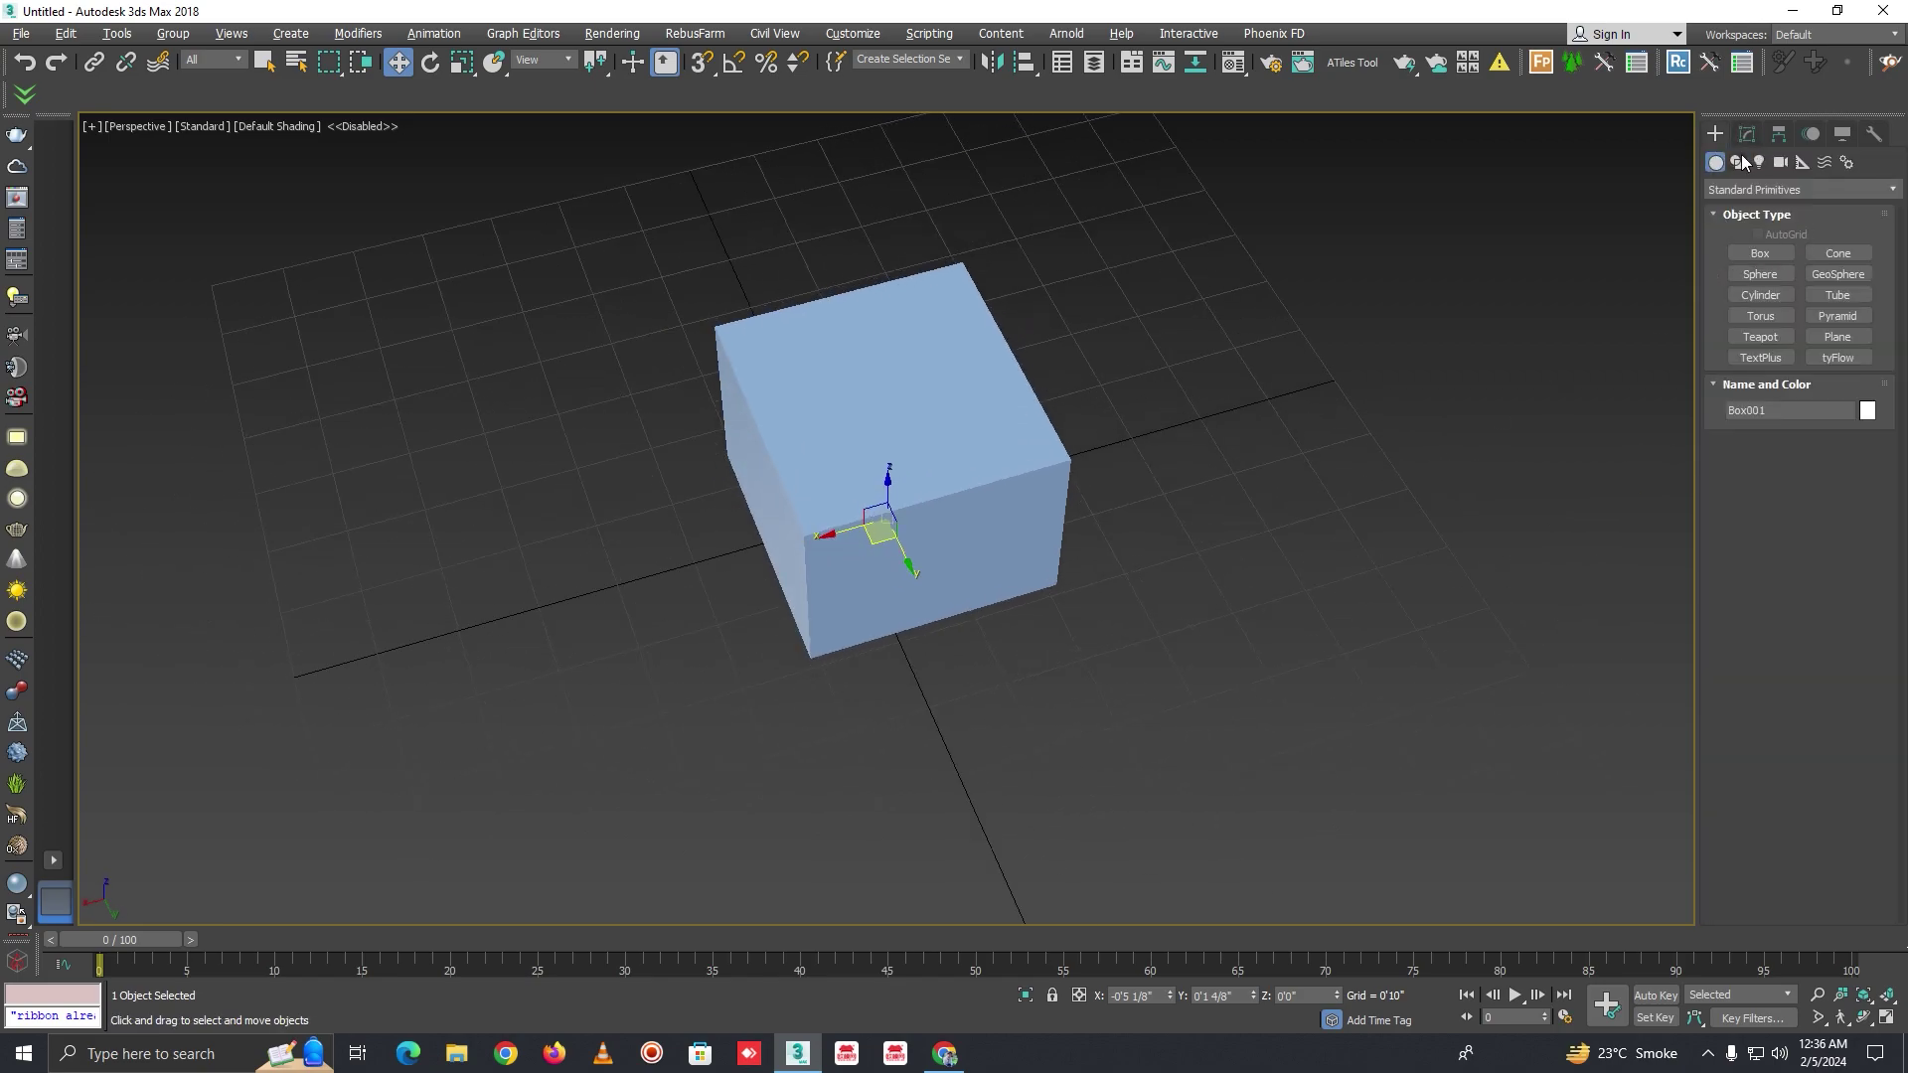
# In Top view, draw a Rectangle spline snapped to the box's corners
pyautogui.click(1739, 161)
pyautogui.click(1809, 275)
pyautogui.press('t')
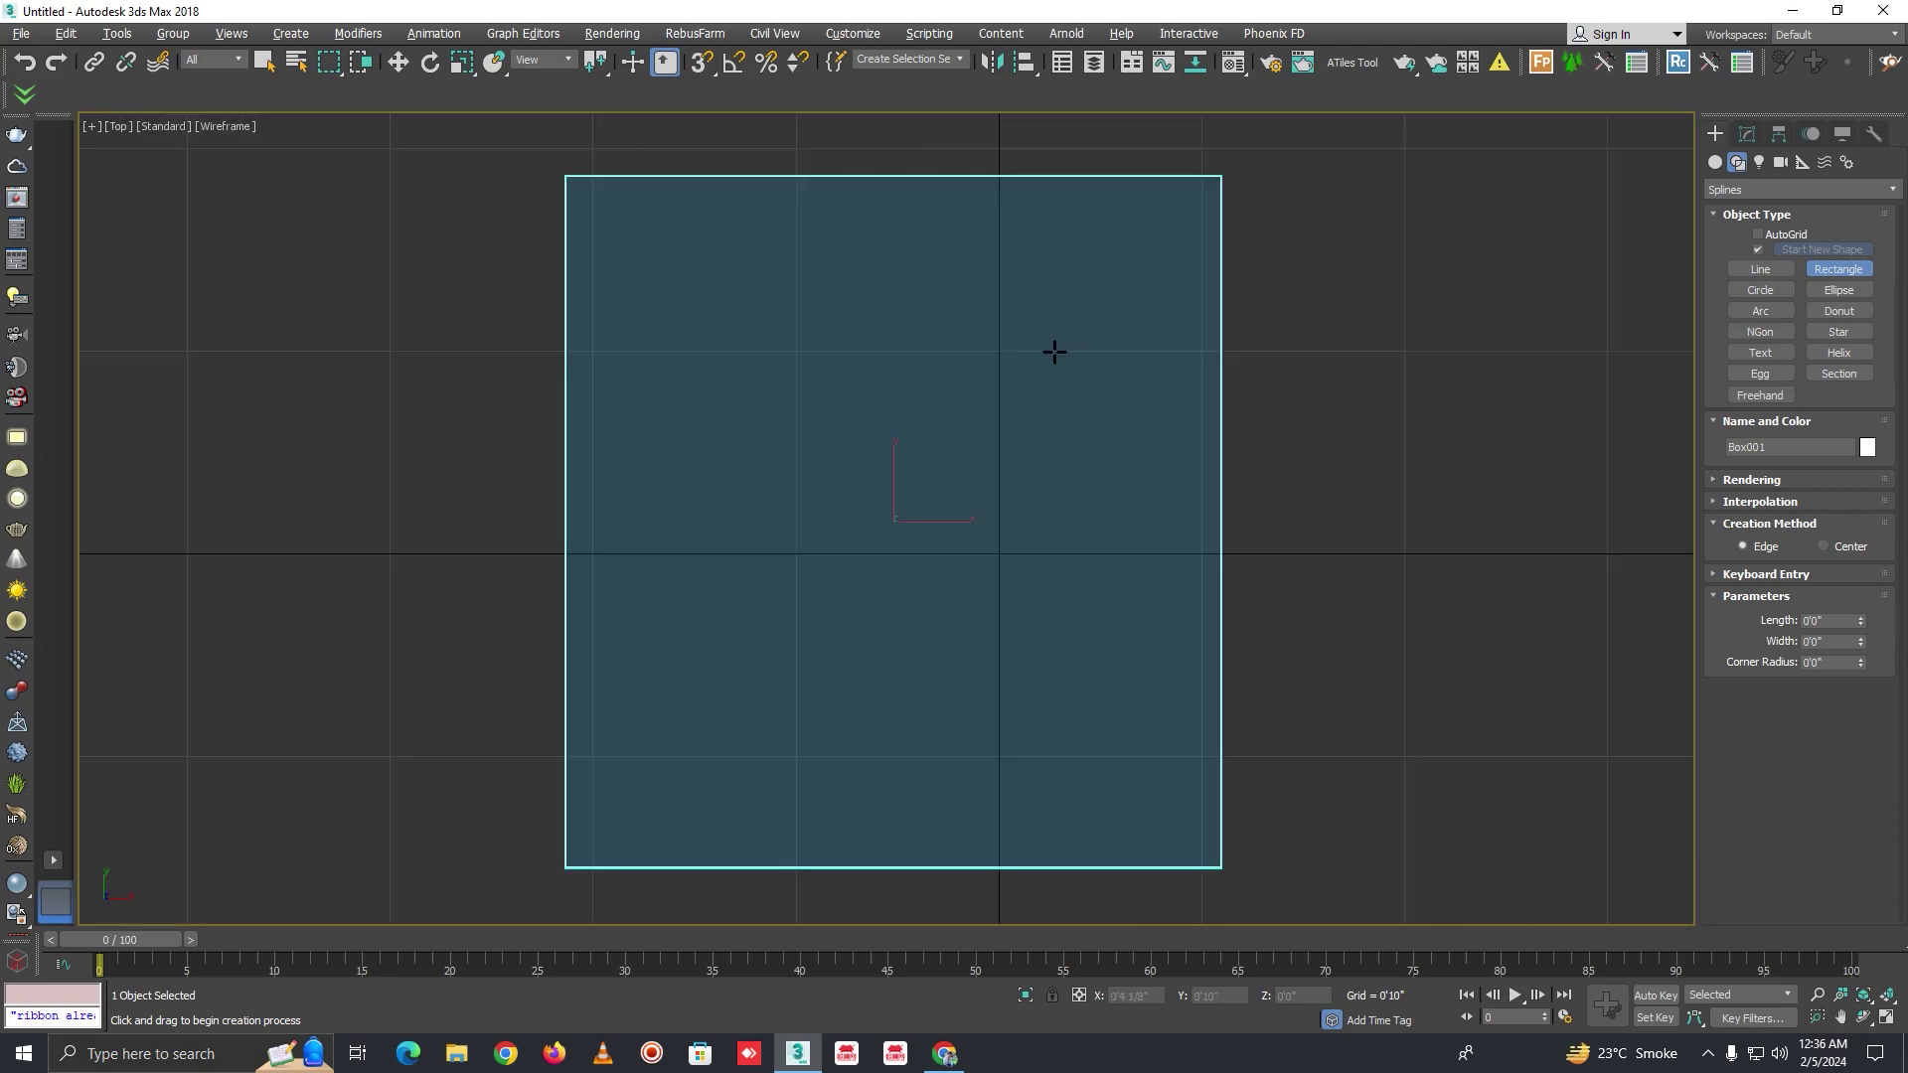
pyautogui.scroll(-2, 1052, 354)
pyautogui.moveTo(1120, 324); pyautogui.dragTo(1170, 375, button='middle')
pyautogui.moveTo(875, 252); pyautogui.dragTo(1349, 765)
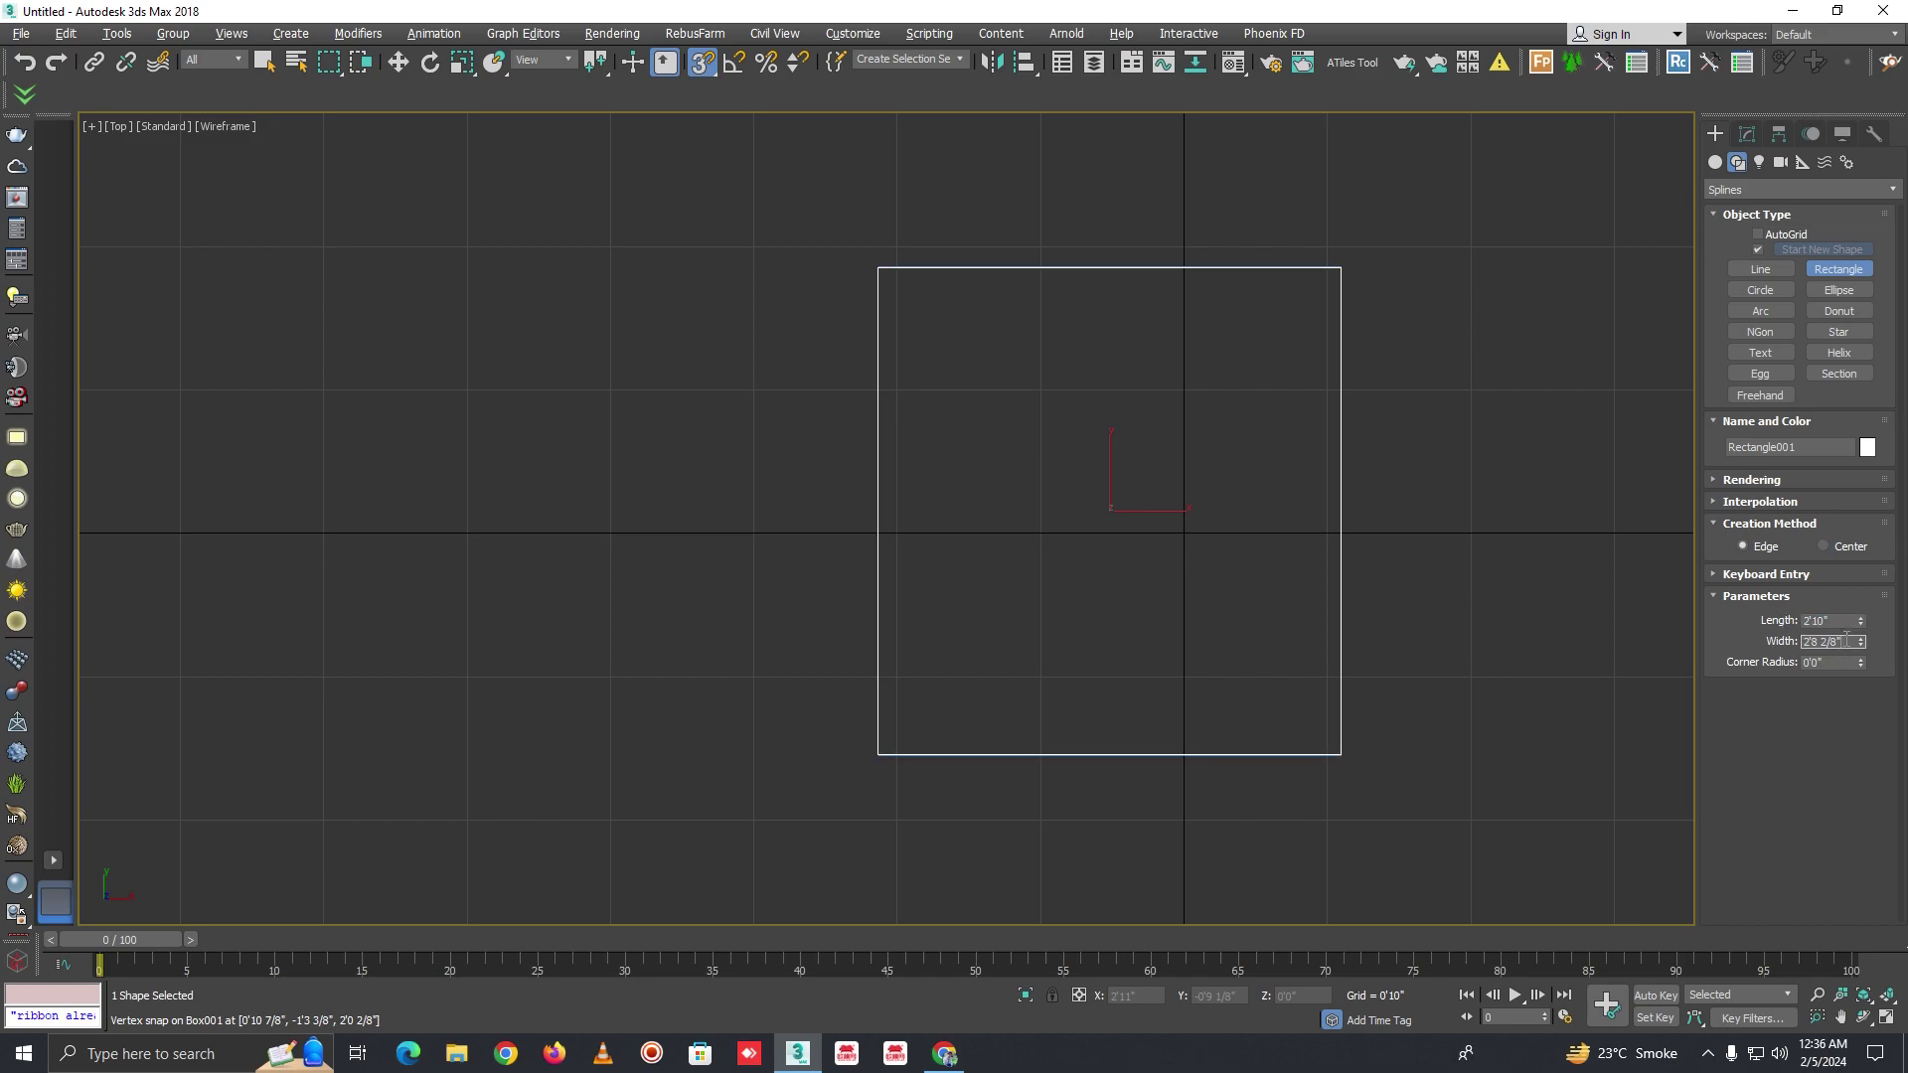
pyautogui.scroll(-1, 997, 494)
# Back in Perspective, turn off snaps, raise Rectangle001 above the box and show its length and width
pyautogui.press('p')
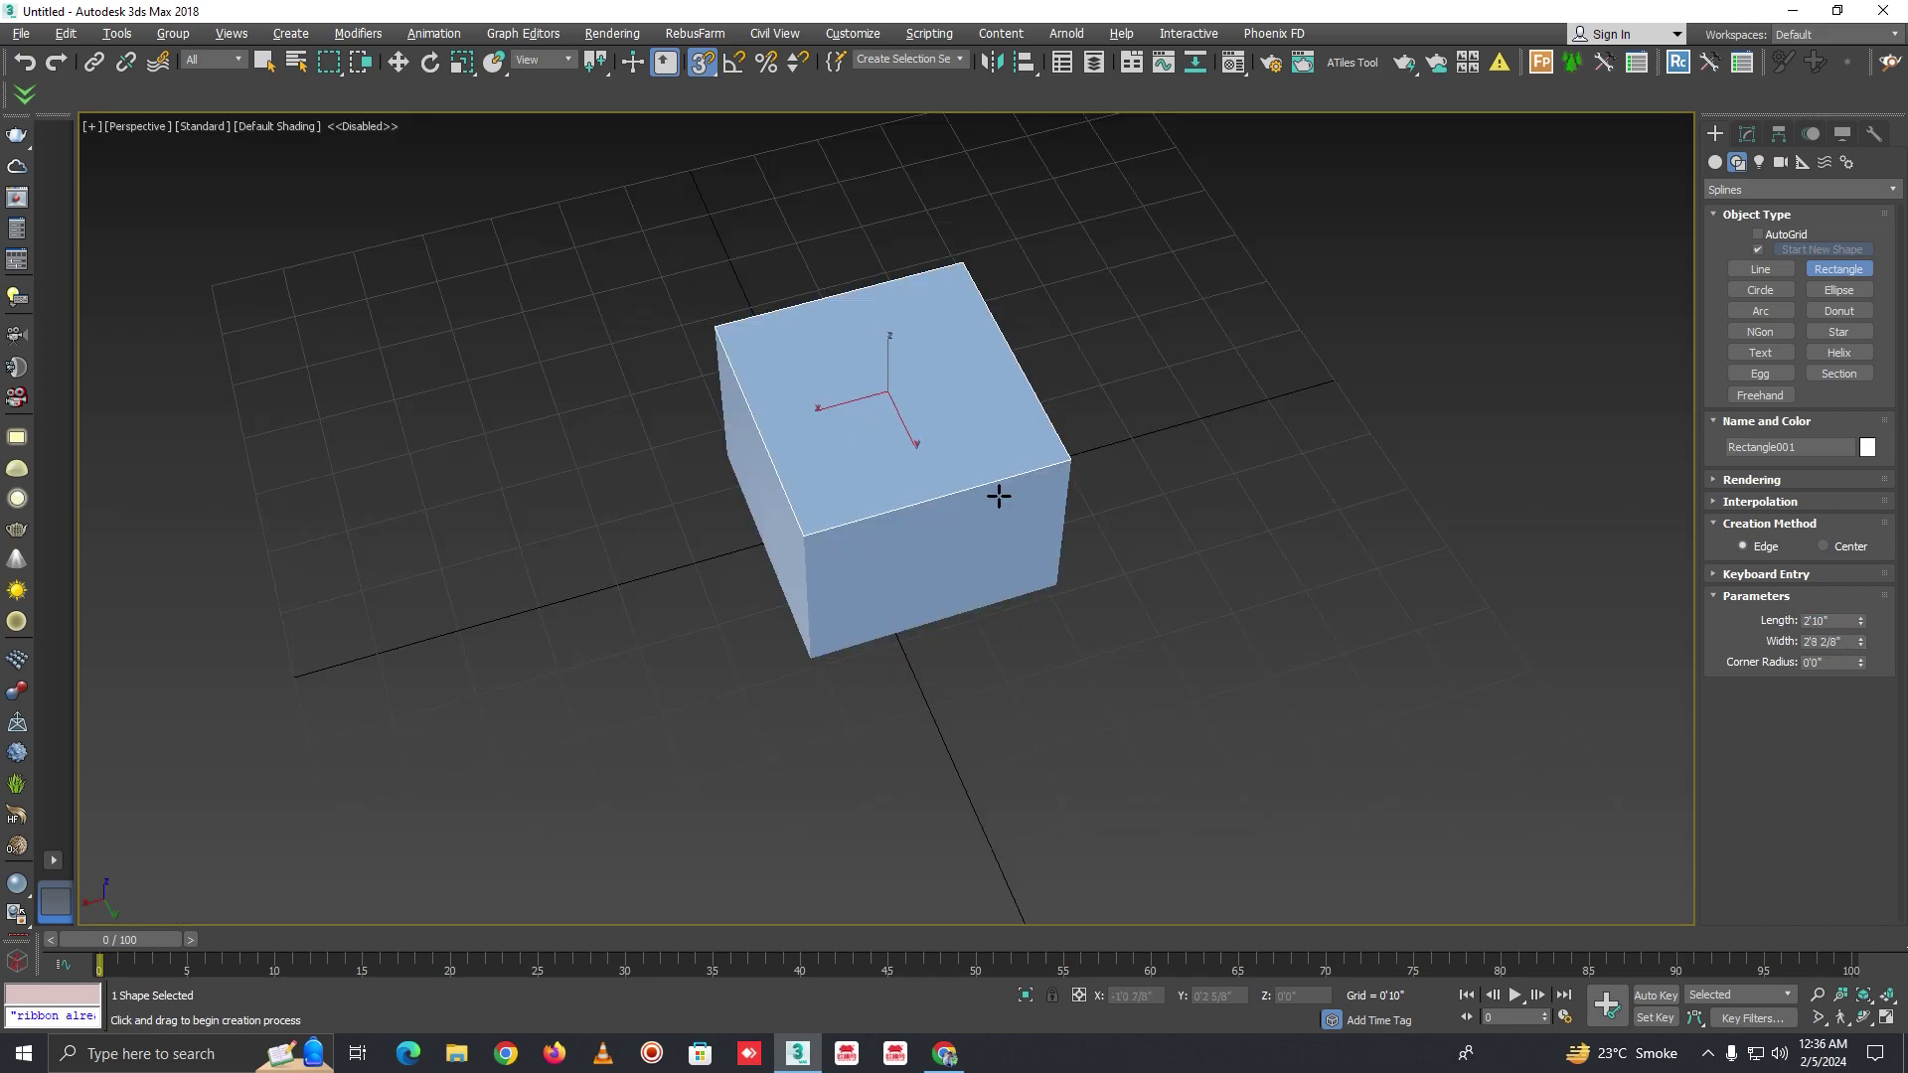
pyautogui.scroll(4, 997, 494)
pyautogui.keyDown('alt'); pyautogui.moveTo(899, 494); pyautogui.dragTo(1013, 446, button='middle'); pyautogui.keyUp('alt')
pyautogui.scroll(-3, 1013, 446)
pyautogui.press('w')
pyautogui.press('s')
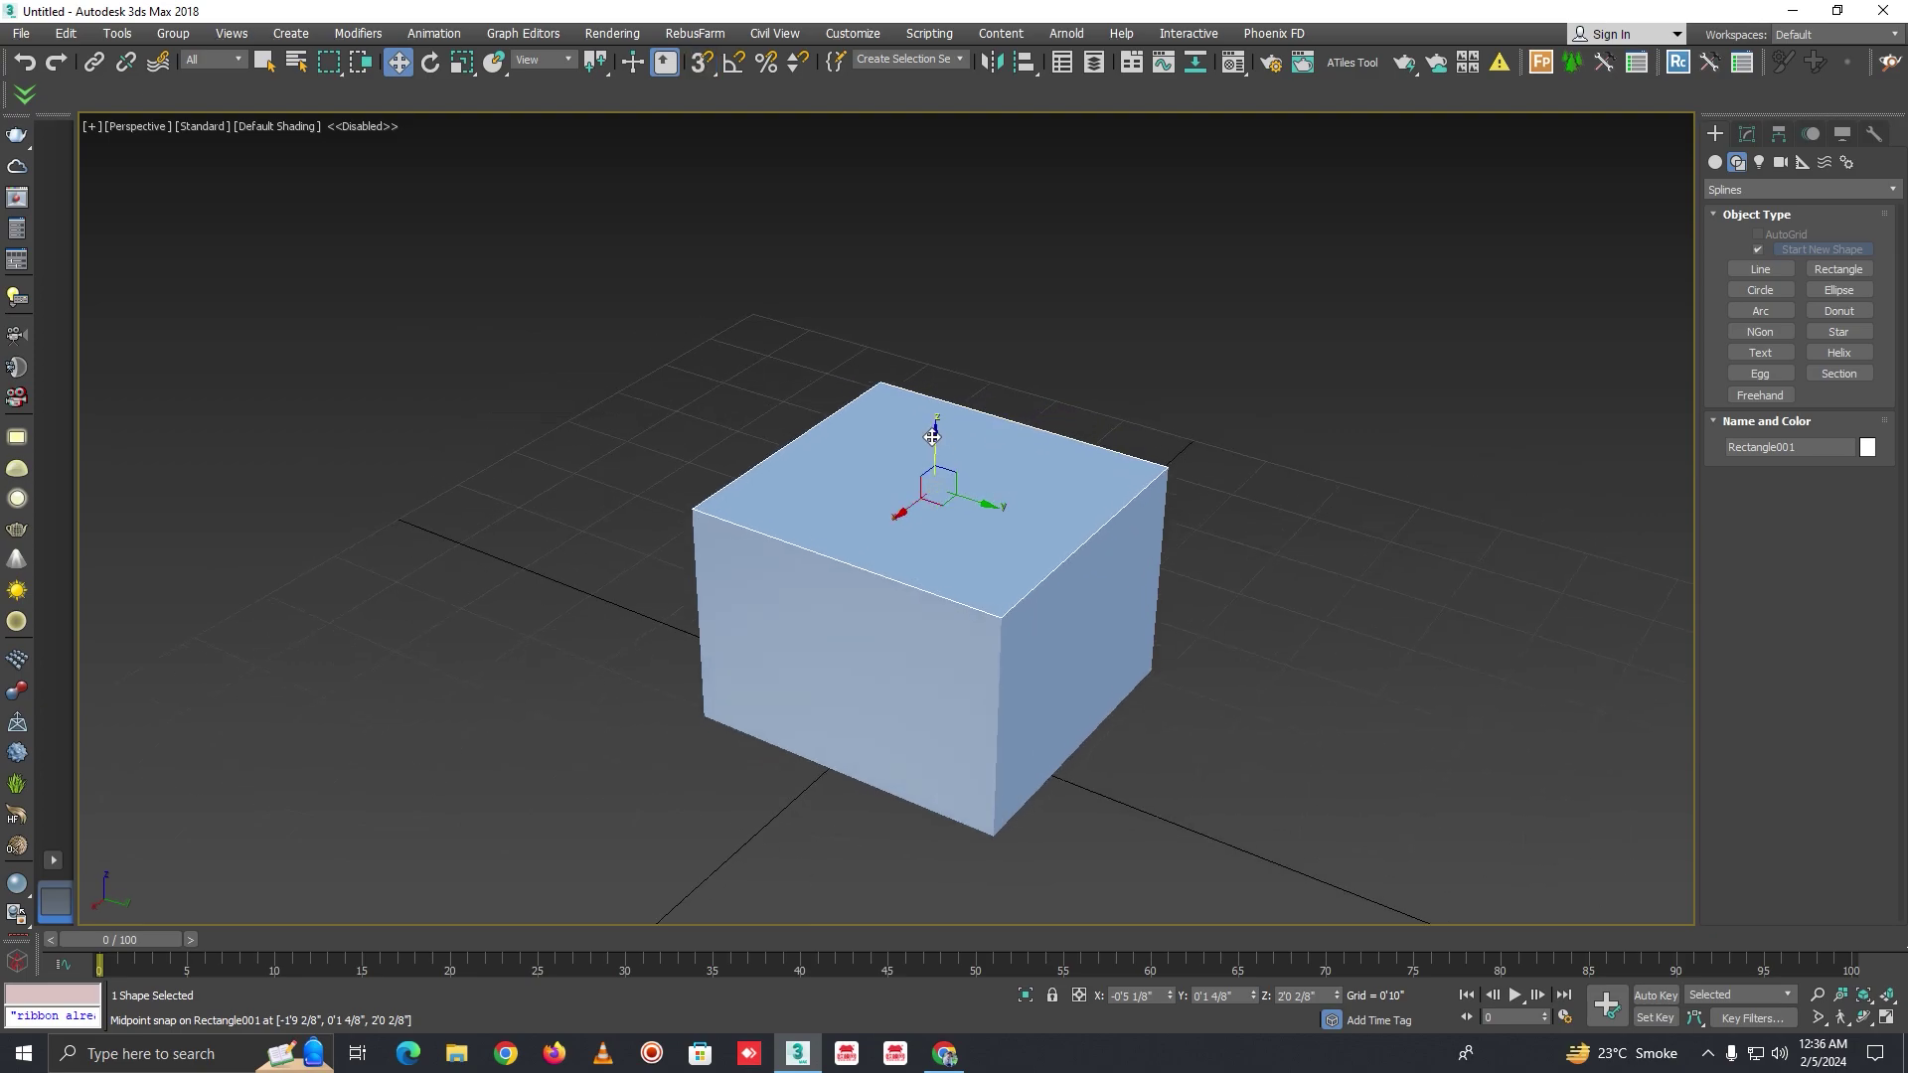
pyautogui.moveTo(936, 443); pyautogui.dragTo(936, 358)
pyautogui.click(1748, 133)
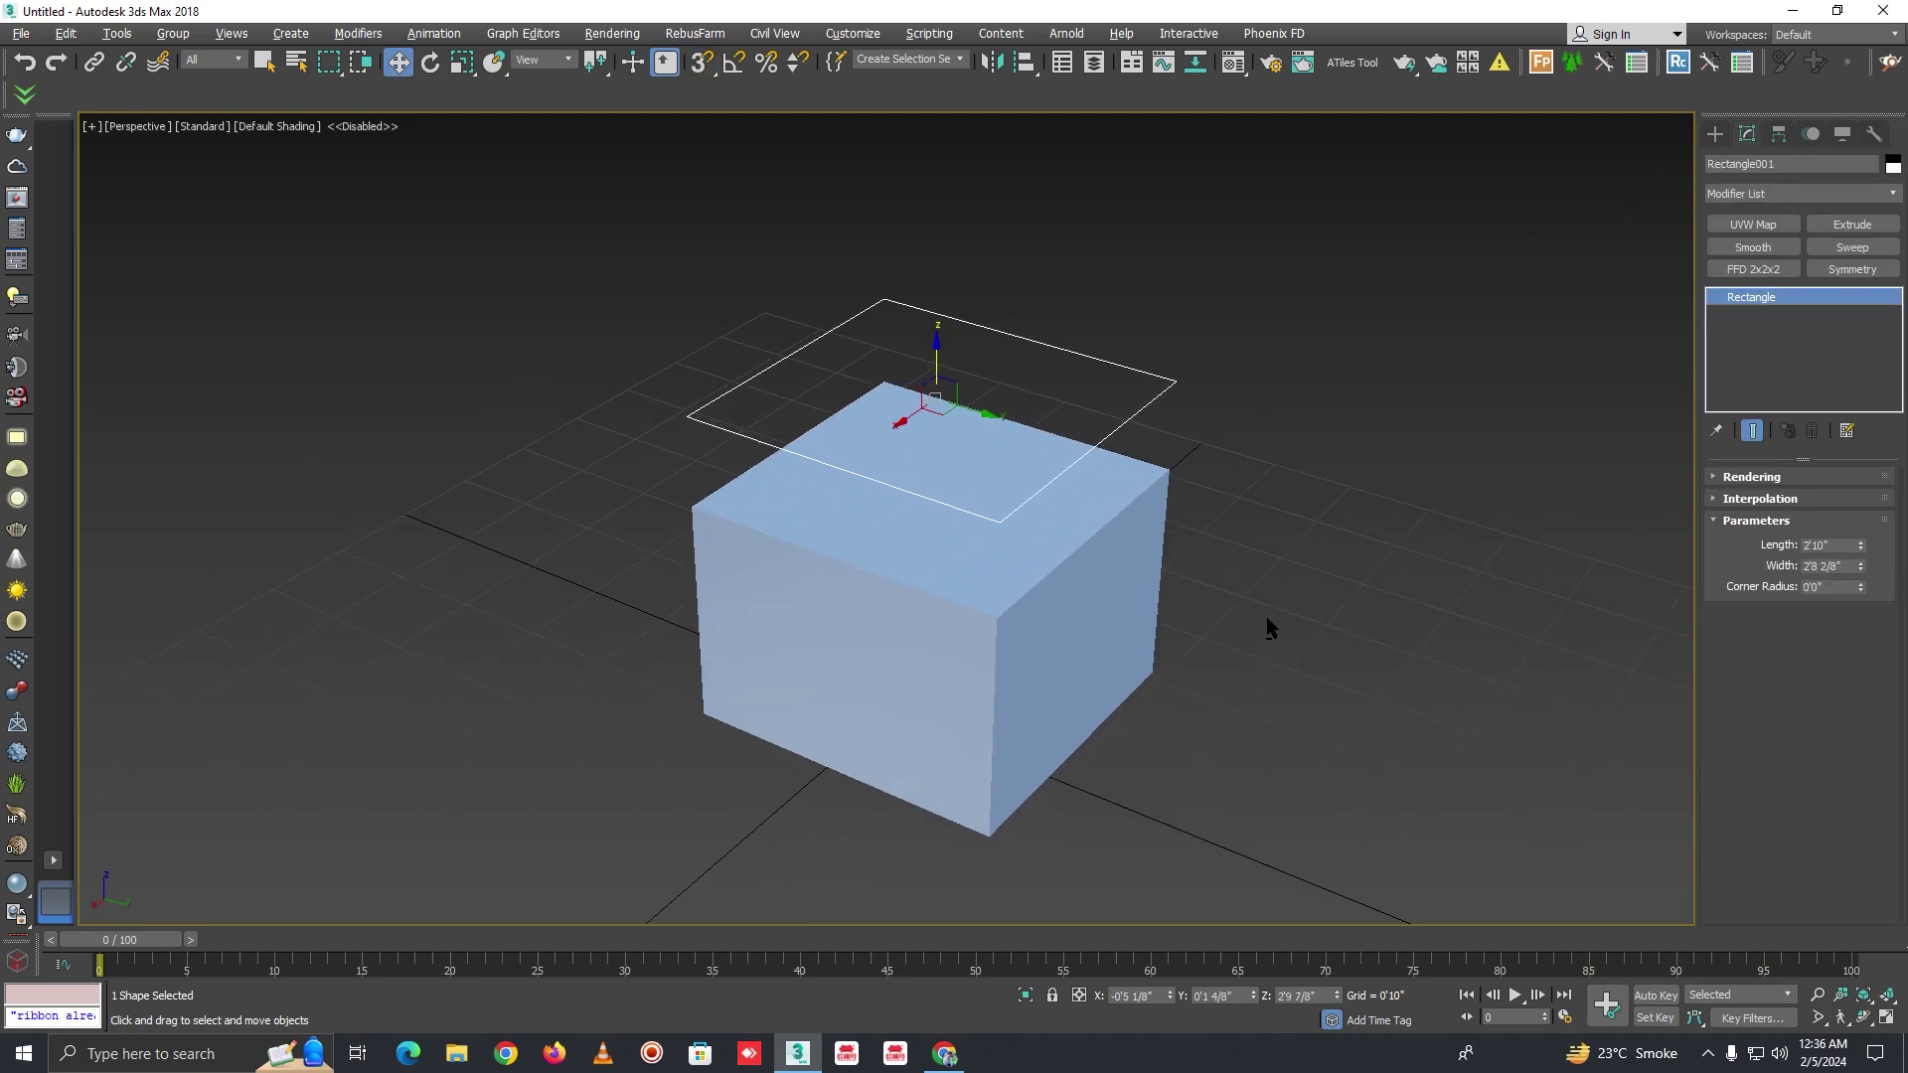
pyautogui.moveTo(1269, 626)
pyautogui.keyDown('alt'); pyautogui.mouseDown(button='middle')
pyautogui.moveTo(979, 632)
pyautogui.moveTo(1835, 601)
pyautogui.mouseUp(button='middle'); pyautogui.keyUp('alt')
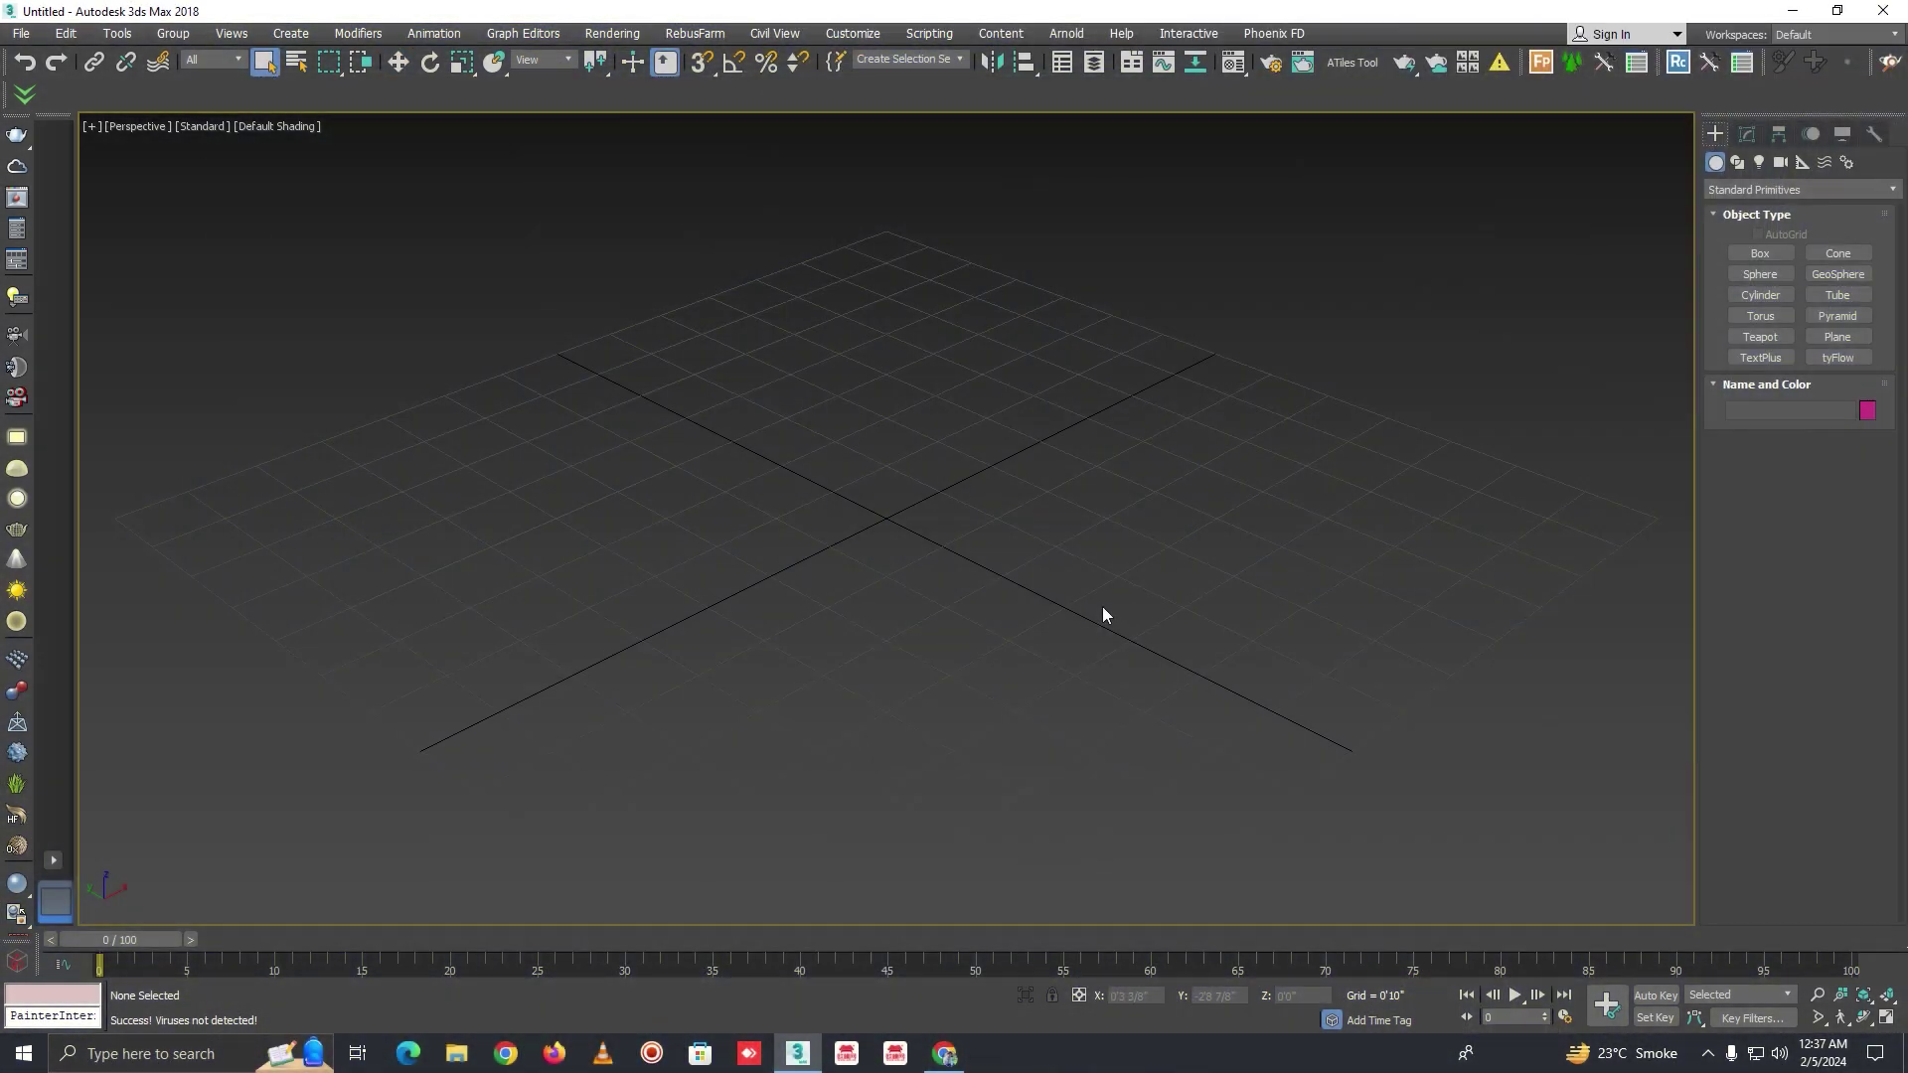
# Draw a new long flat Box001 on the grid and convert it to Editable Poly
pyautogui.click(1781, 255)
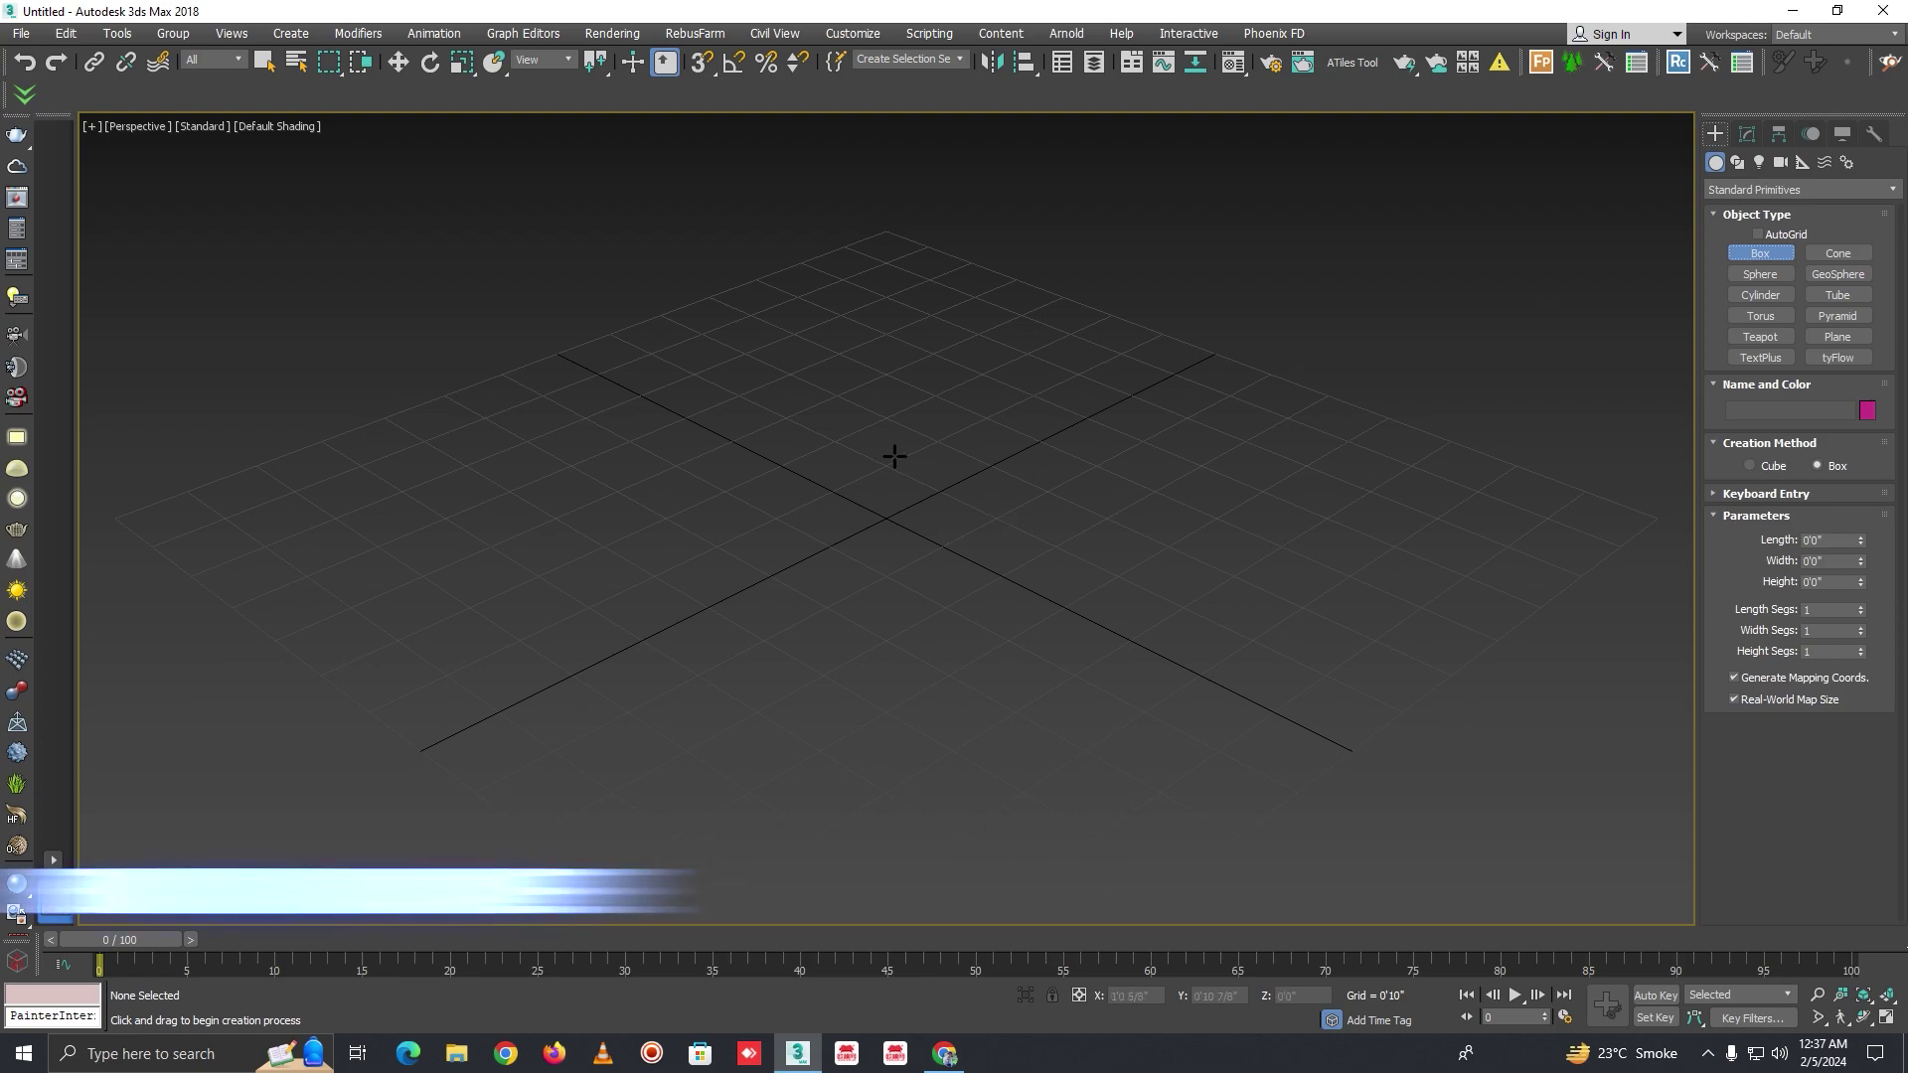
pyautogui.moveTo(875, 460)
pyautogui.mouseDown()
pyautogui.moveTo(1028, 559)
pyautogui.moveTo(1342, 702)
pyautogui.mouseUp()
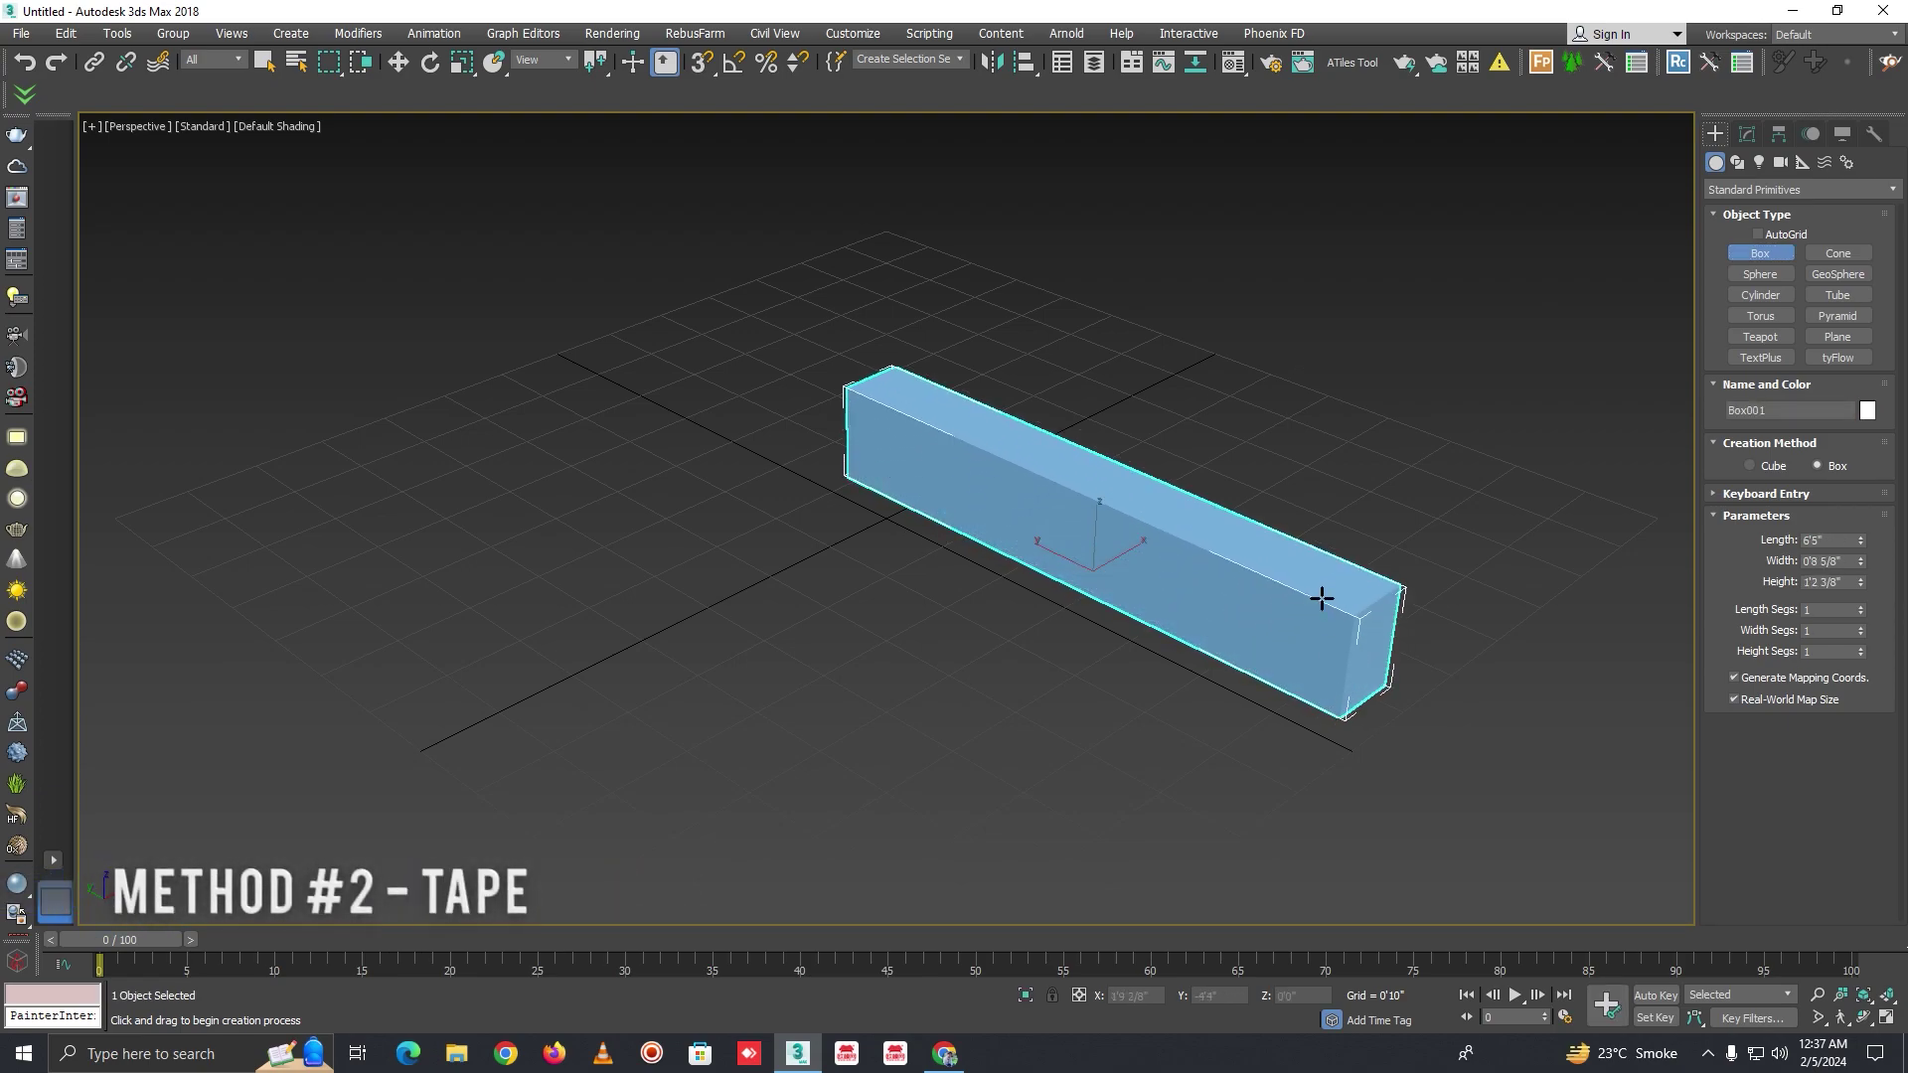
pyautogui.press('w')
pyautogui.keyDown('alt'); pyautogui.moveTo(959, 537); pyautogui.dragTo(1084, 442, button='middle'); pyautogui.keyUp('alt')
pyautogui.rightClick(1083, 441)
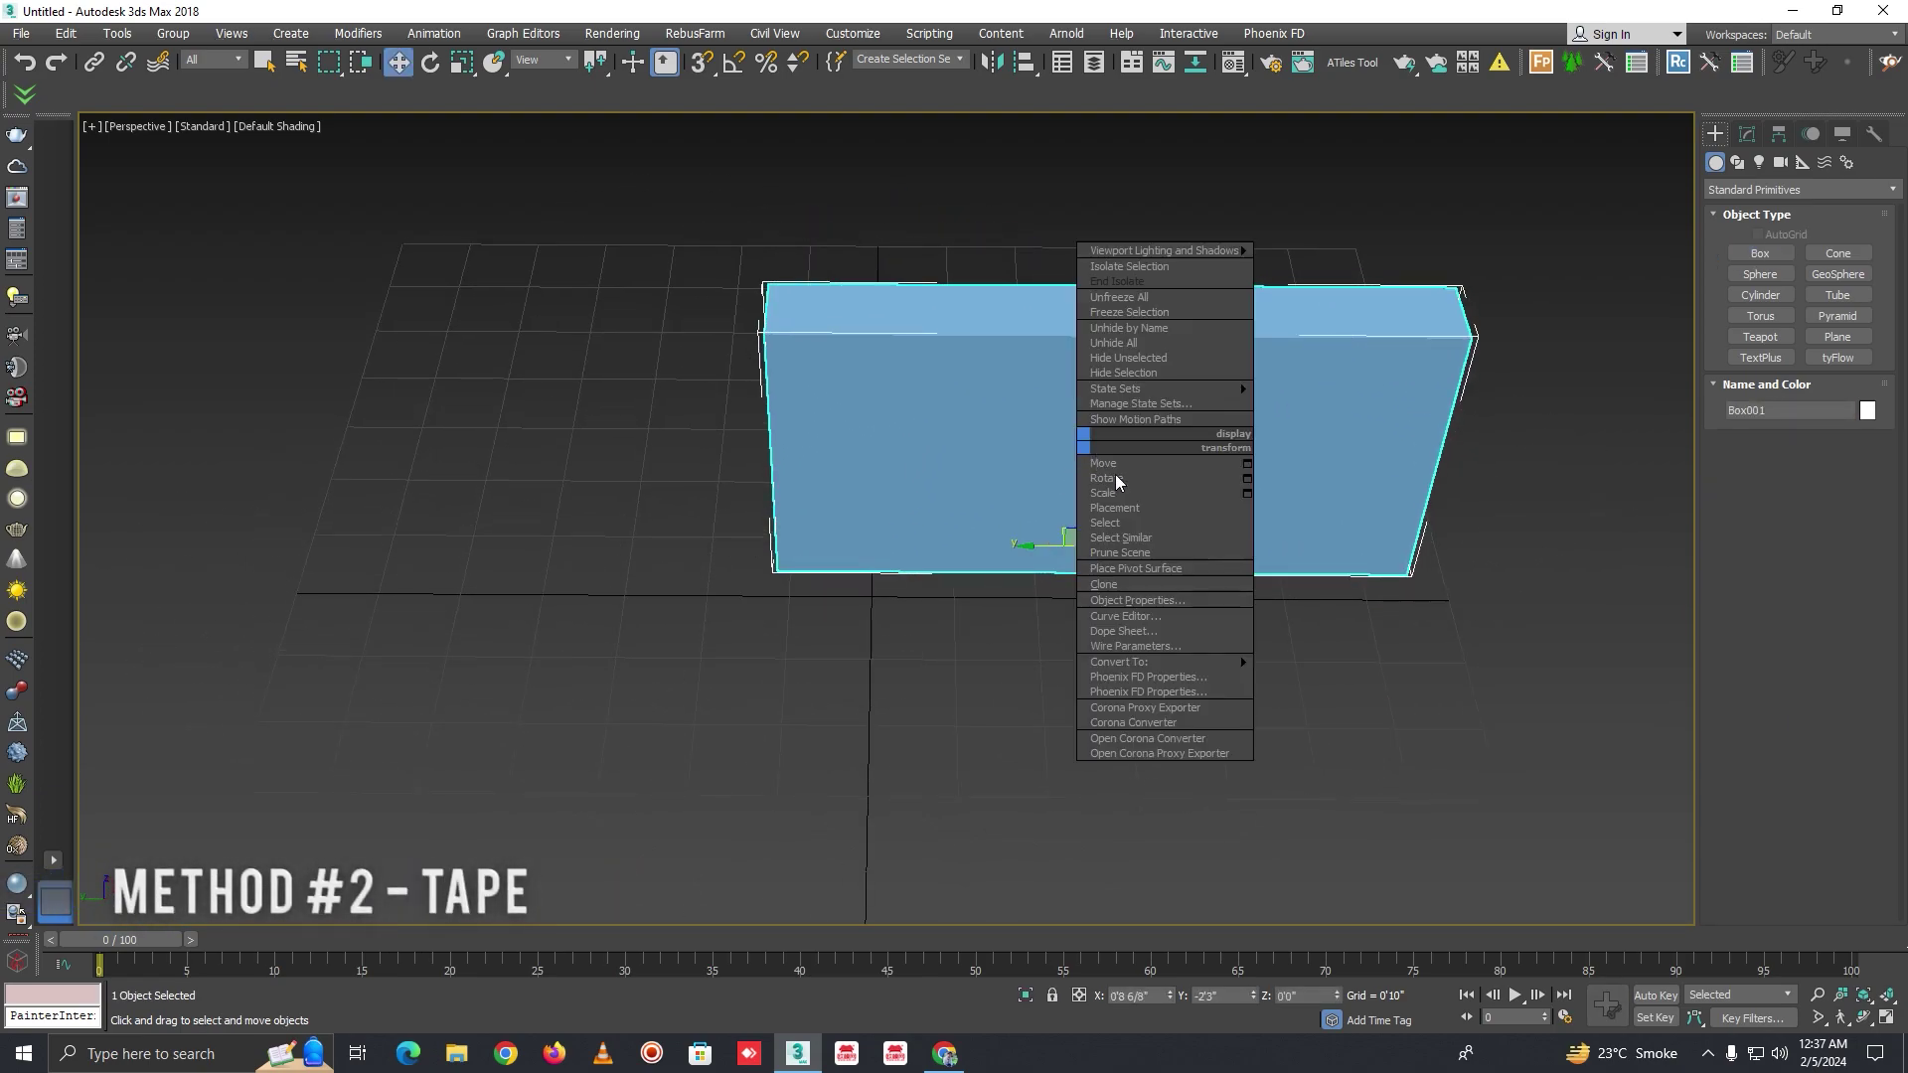
pyautogui.click(1342, 682)
pyautogui.moveTo(1342, 682)
pyautogui.keyDown('alt'); pyautogui.mouseDown(button='middle')
pyautogui.moveTo(1150, 528)
pyautogui.moveTo(873, 540)
pyautogui.moveTo(1057, 545)
pyautogui.moveTo(963, 513)
pyautogui.mouseUp(button='middle'); pyautogui.keyUp('alt')
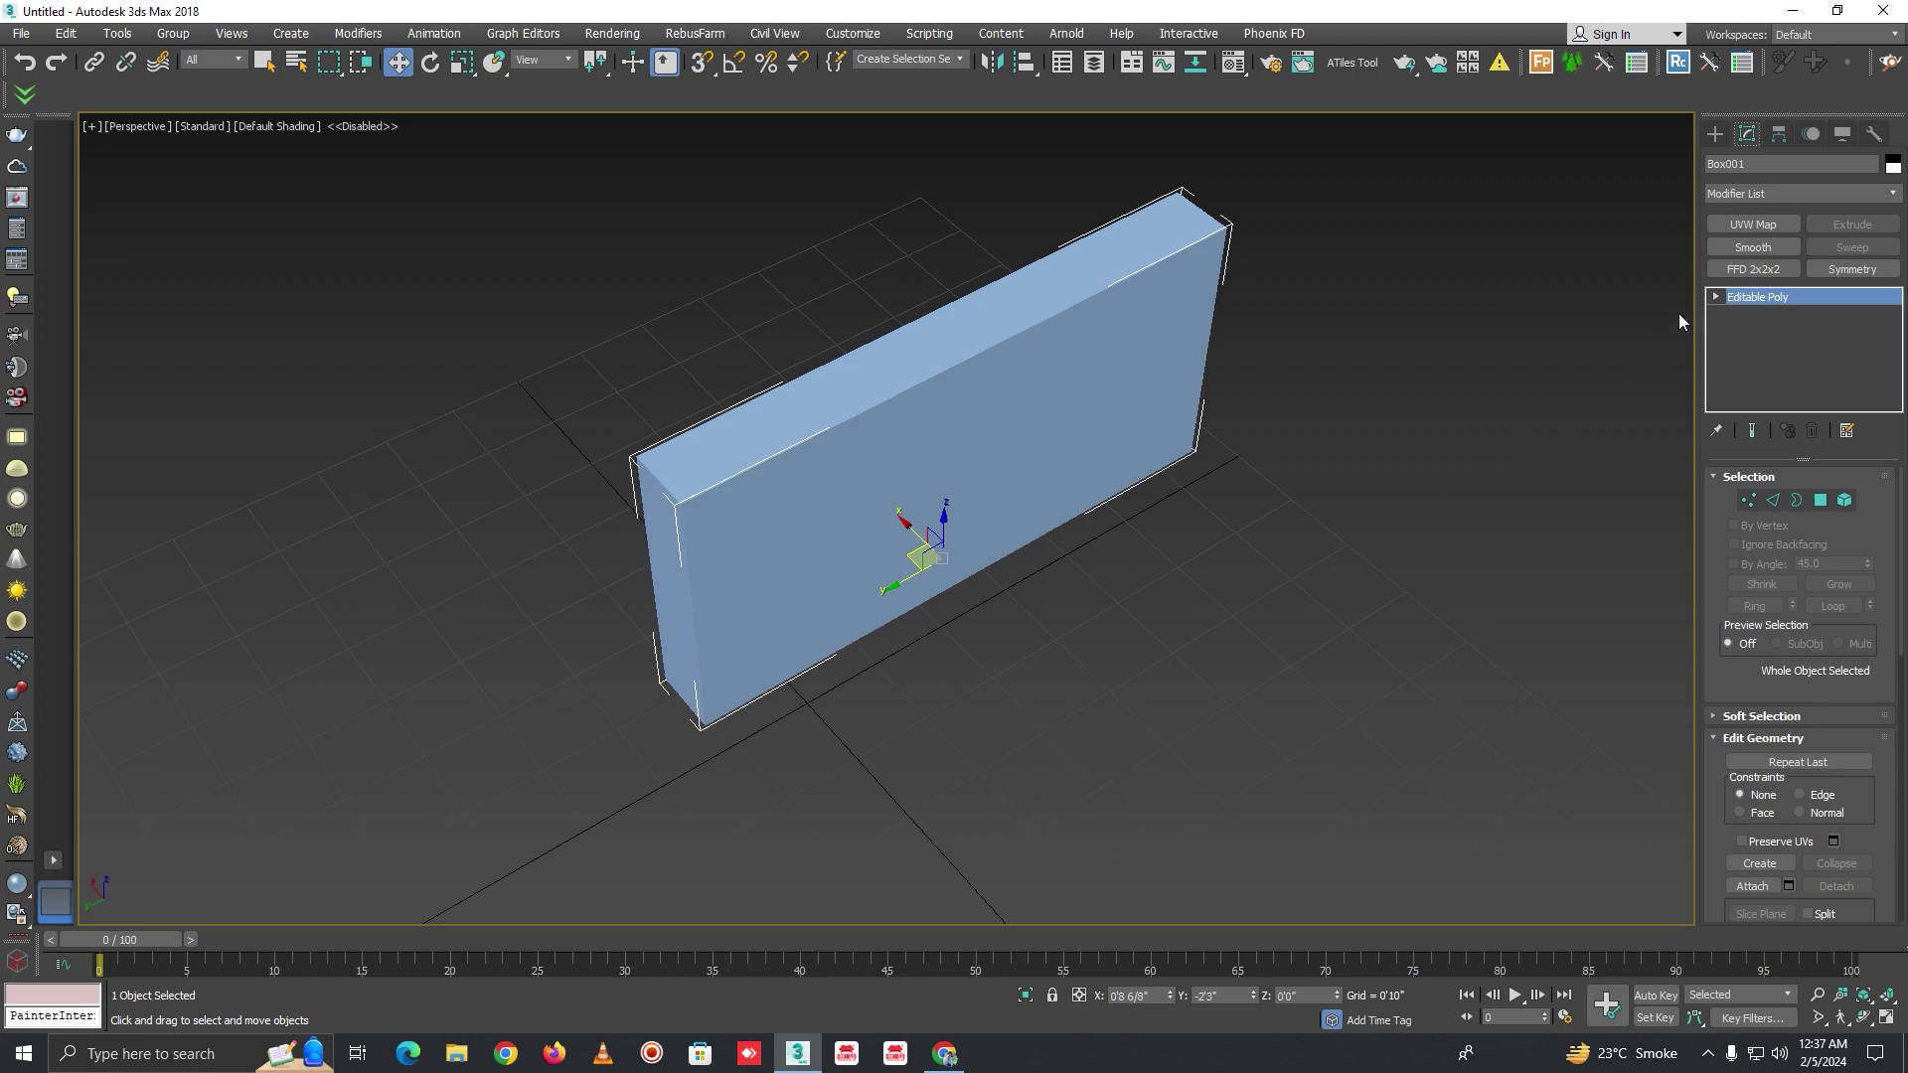
# Add Tape helpers along the box's bottom edge, vertical front edge and bottom corner-to-corner edge
pyautogui.click(1715, 133)
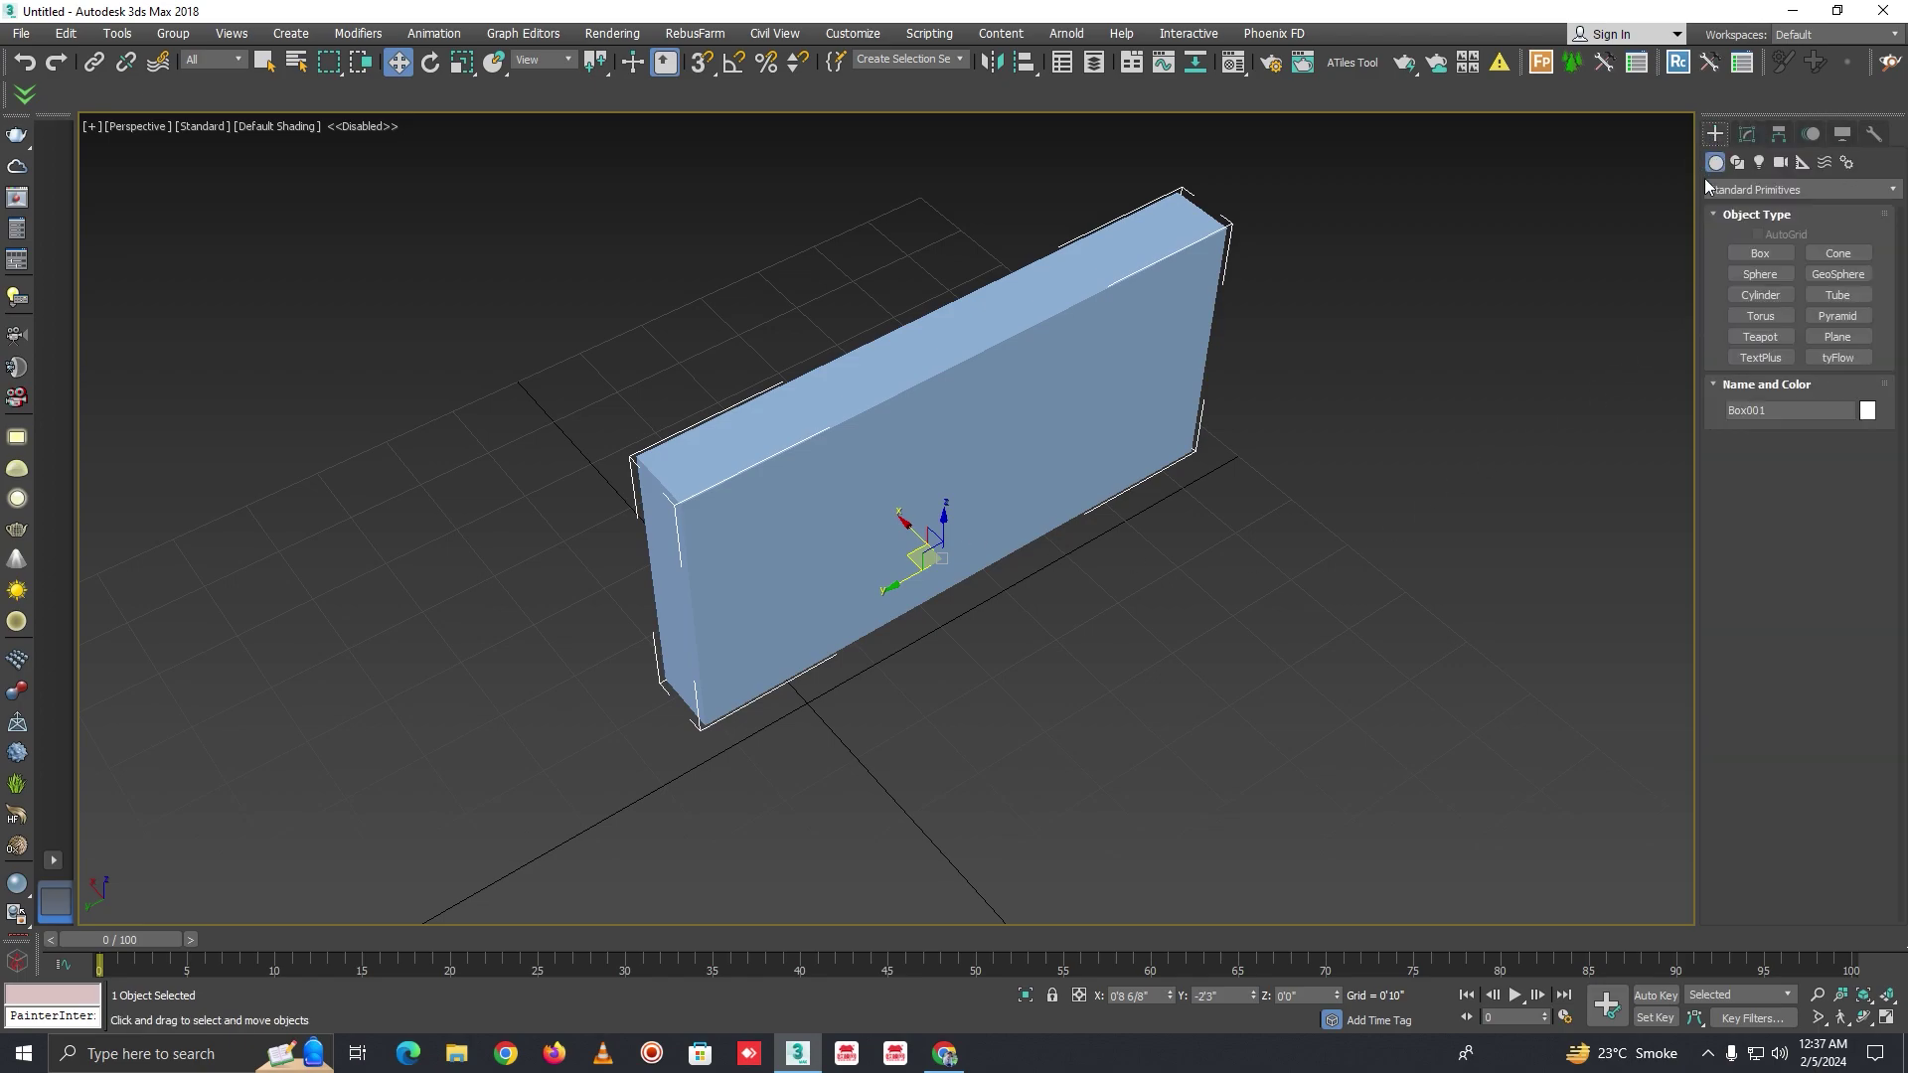
pyautogui.click(1802, 162)
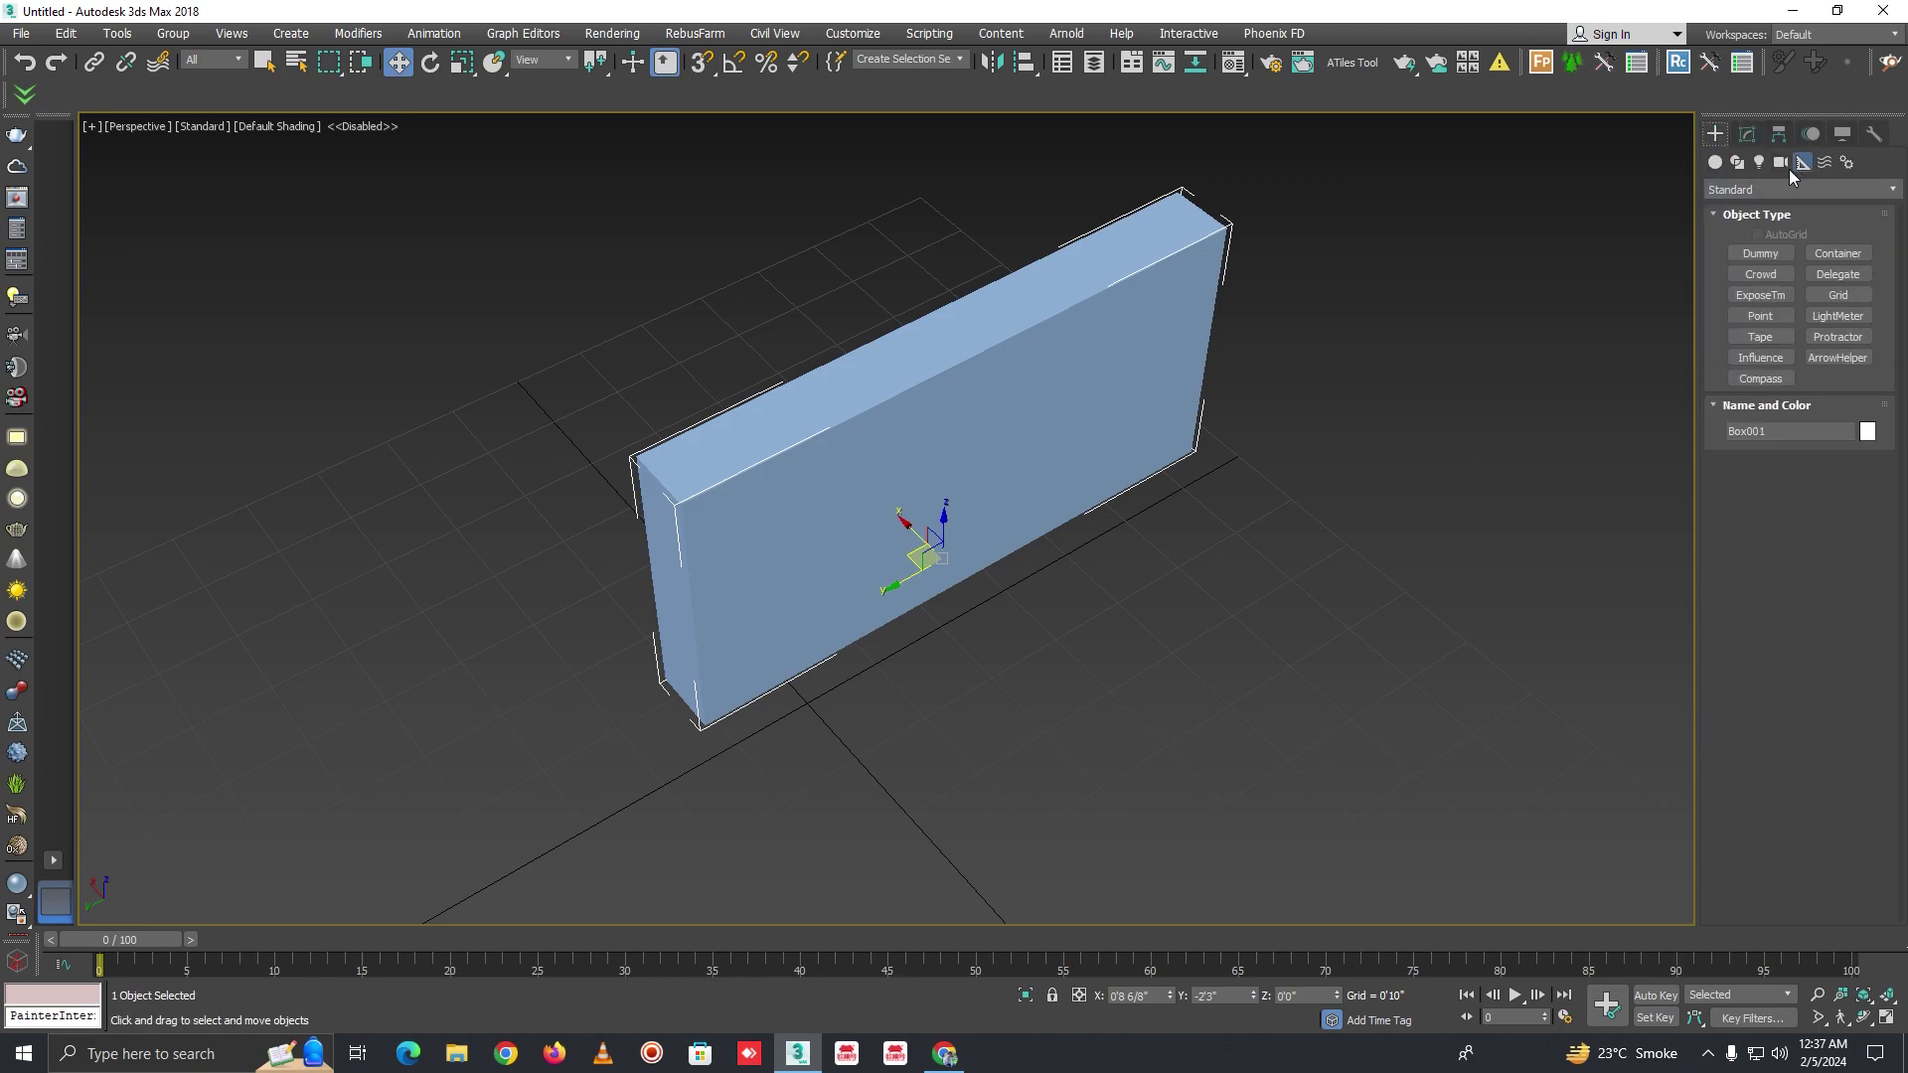
pyautogui.click(1759, 338)
pyautogui.keyDown('alt'); pyautogui.moveTo(1128, 564); pyautogui.dragTo(1101, 584, button='middle'); pyautogui.keyUp('alt')
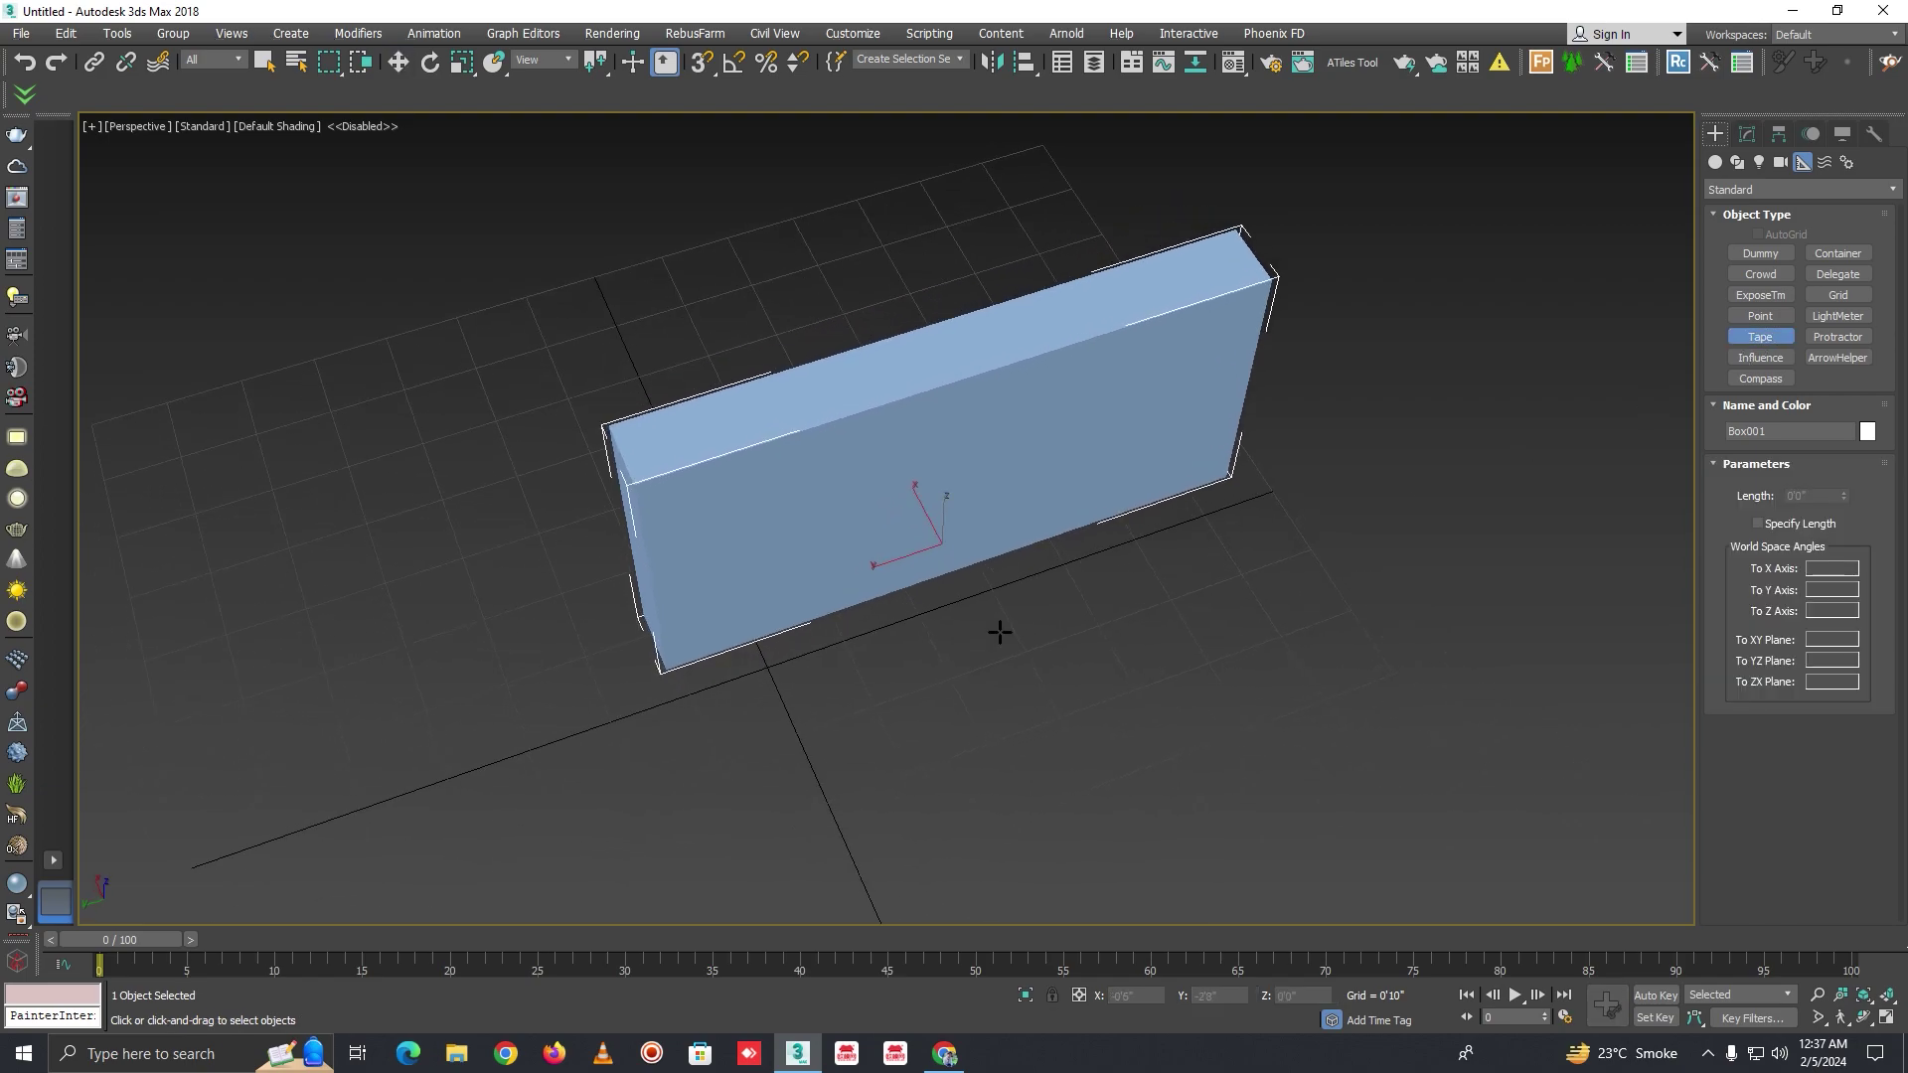
pyautogui.moveTo(656, 687); pyautogui.dragTo(1232, 484)
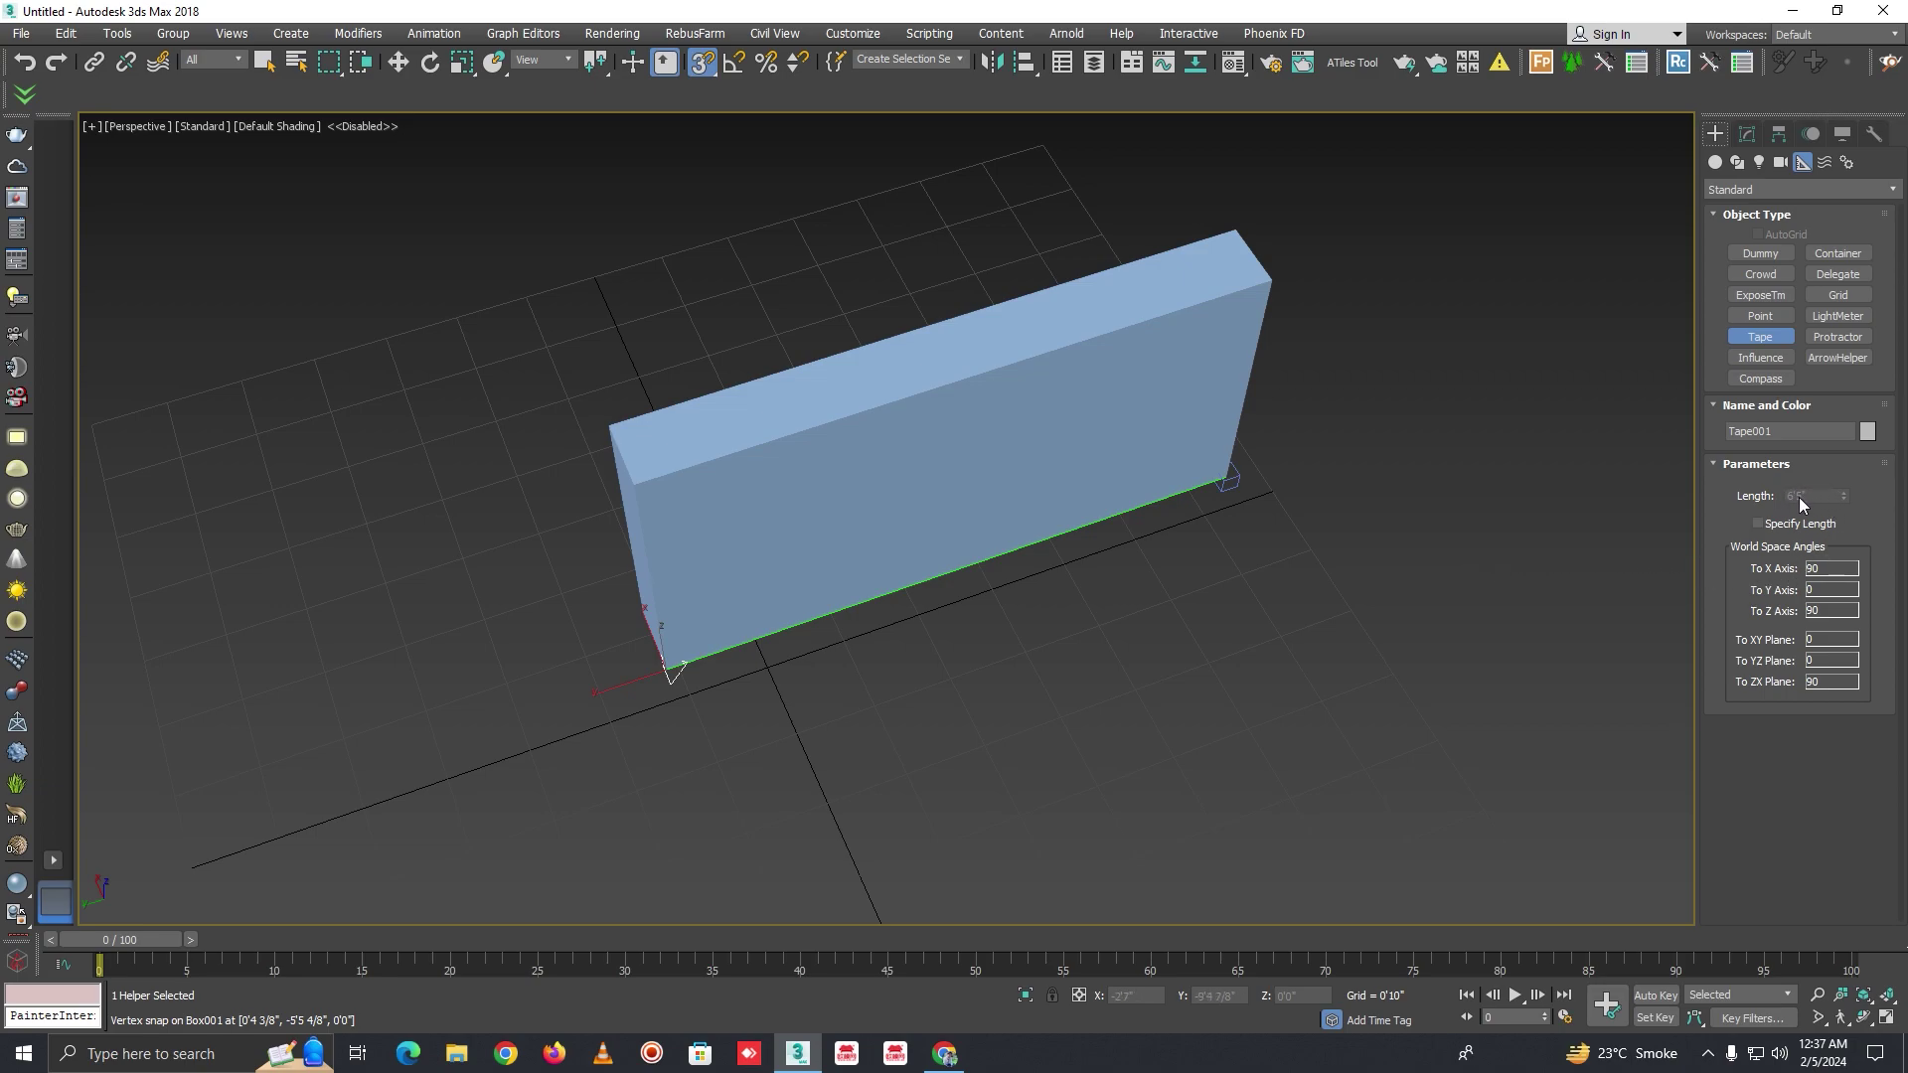
pyautogui.keyDown('alt'); pyautogui.moveTo(658, 666); pyautogui.dragTo(788, 630, button='middle'); pyautogui.keyUp('alt')
pyautogui.moveTo(821, 768); pyautogui.dragTo(725, 491)
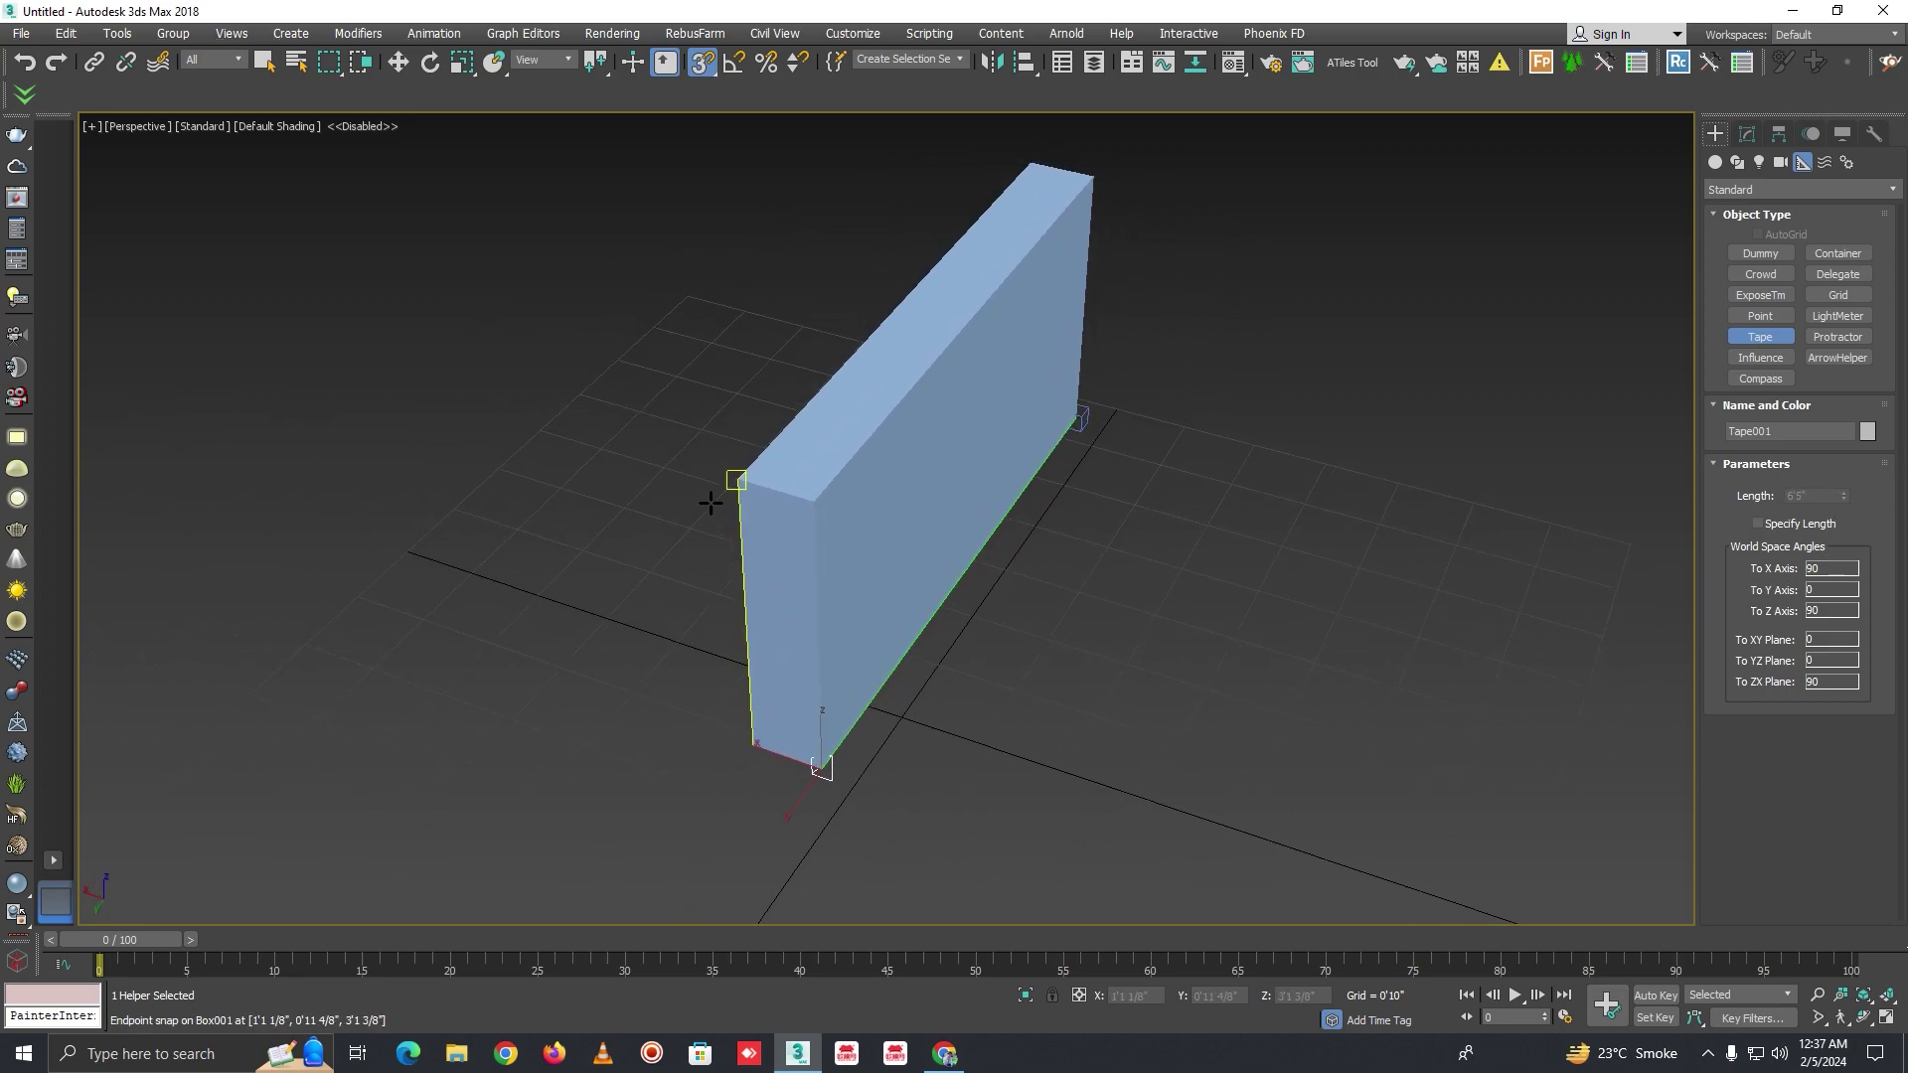
pyautogui.keyDown('alt'); pyautogui.moveTo(810, 537); pyautogui.dragTo(931, 466, button='middle'); pyautogui.keyUp('alt')
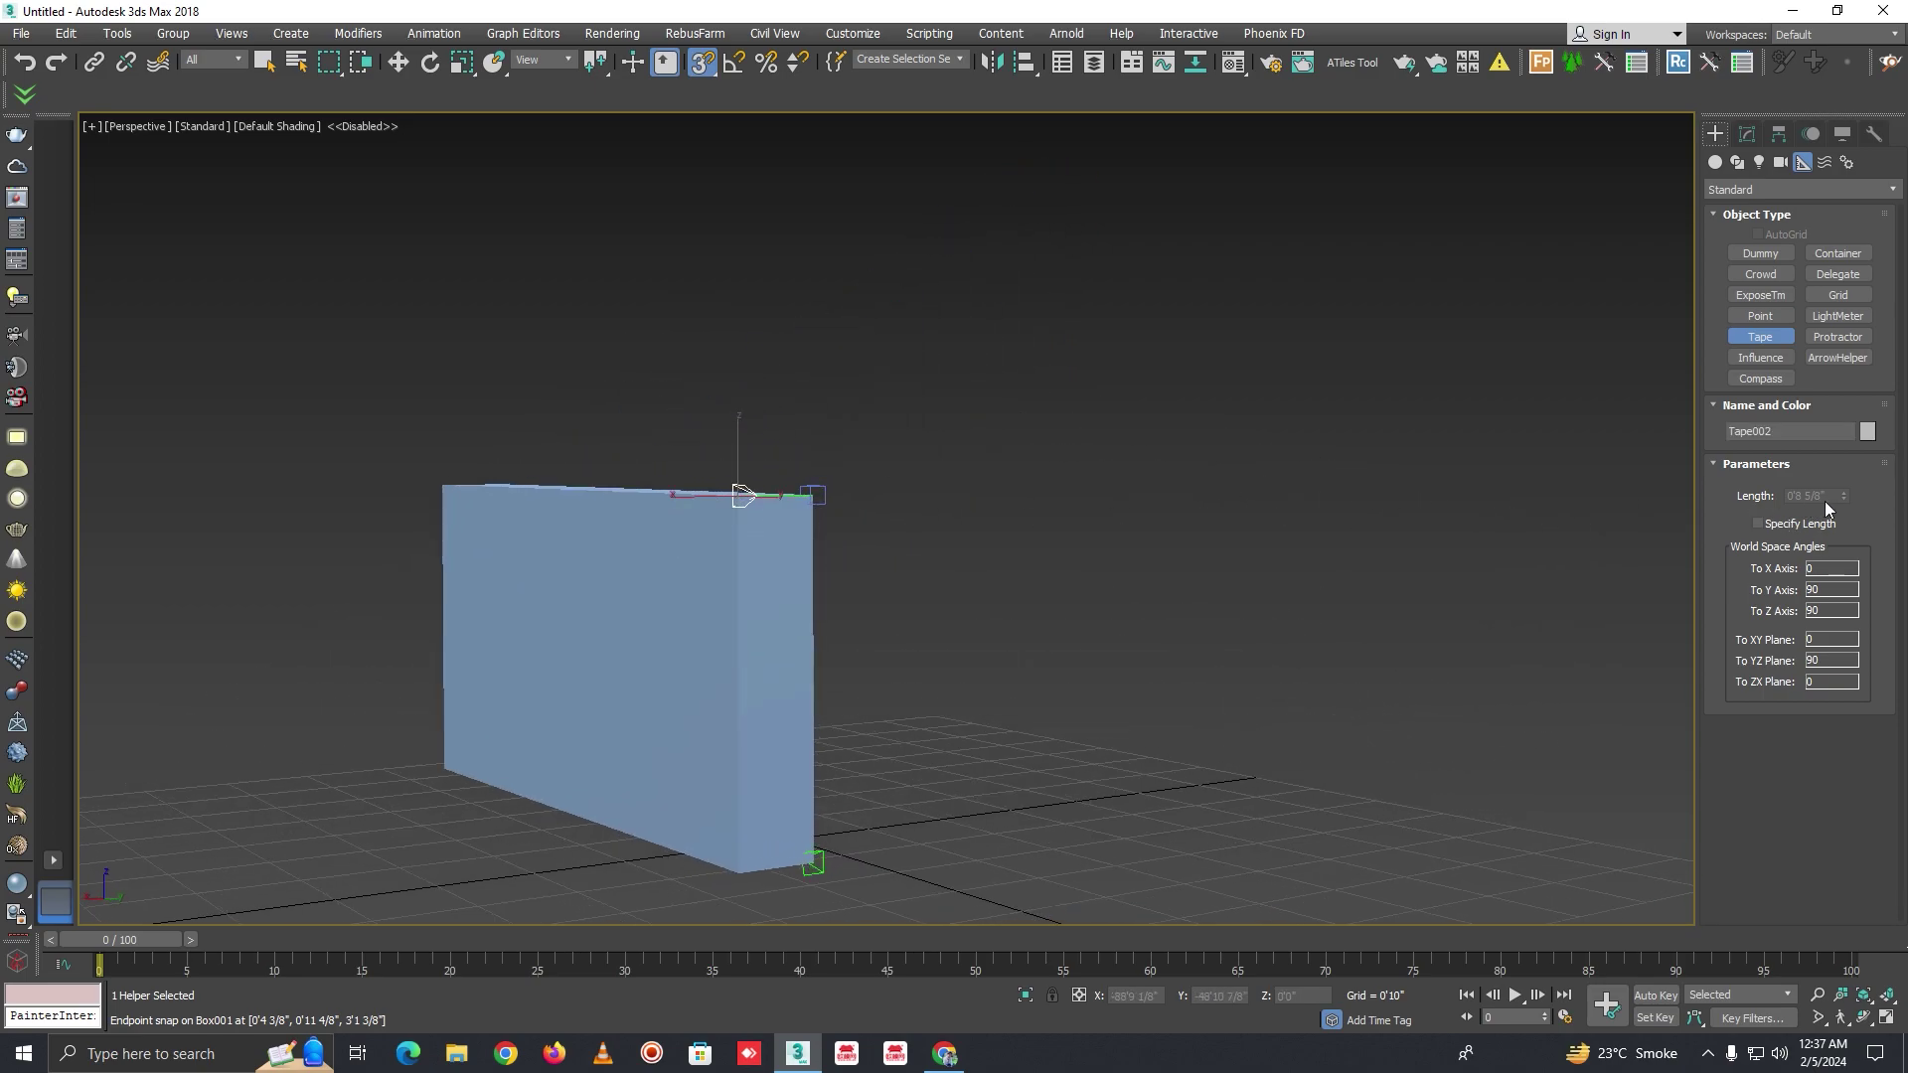
pyautogui.moveTo(1327, 571)
pyautogui.keyDown('alt'); pyautogui.mouseDown(button='middle')
pyautogui.moveTo(699, 669)
pyautogui.moveTo(673, 716)
pyautogui.moveTo(460, 609)
pyautogui.mouseUp(button='middle'); pyautogui.keyUp('alt')
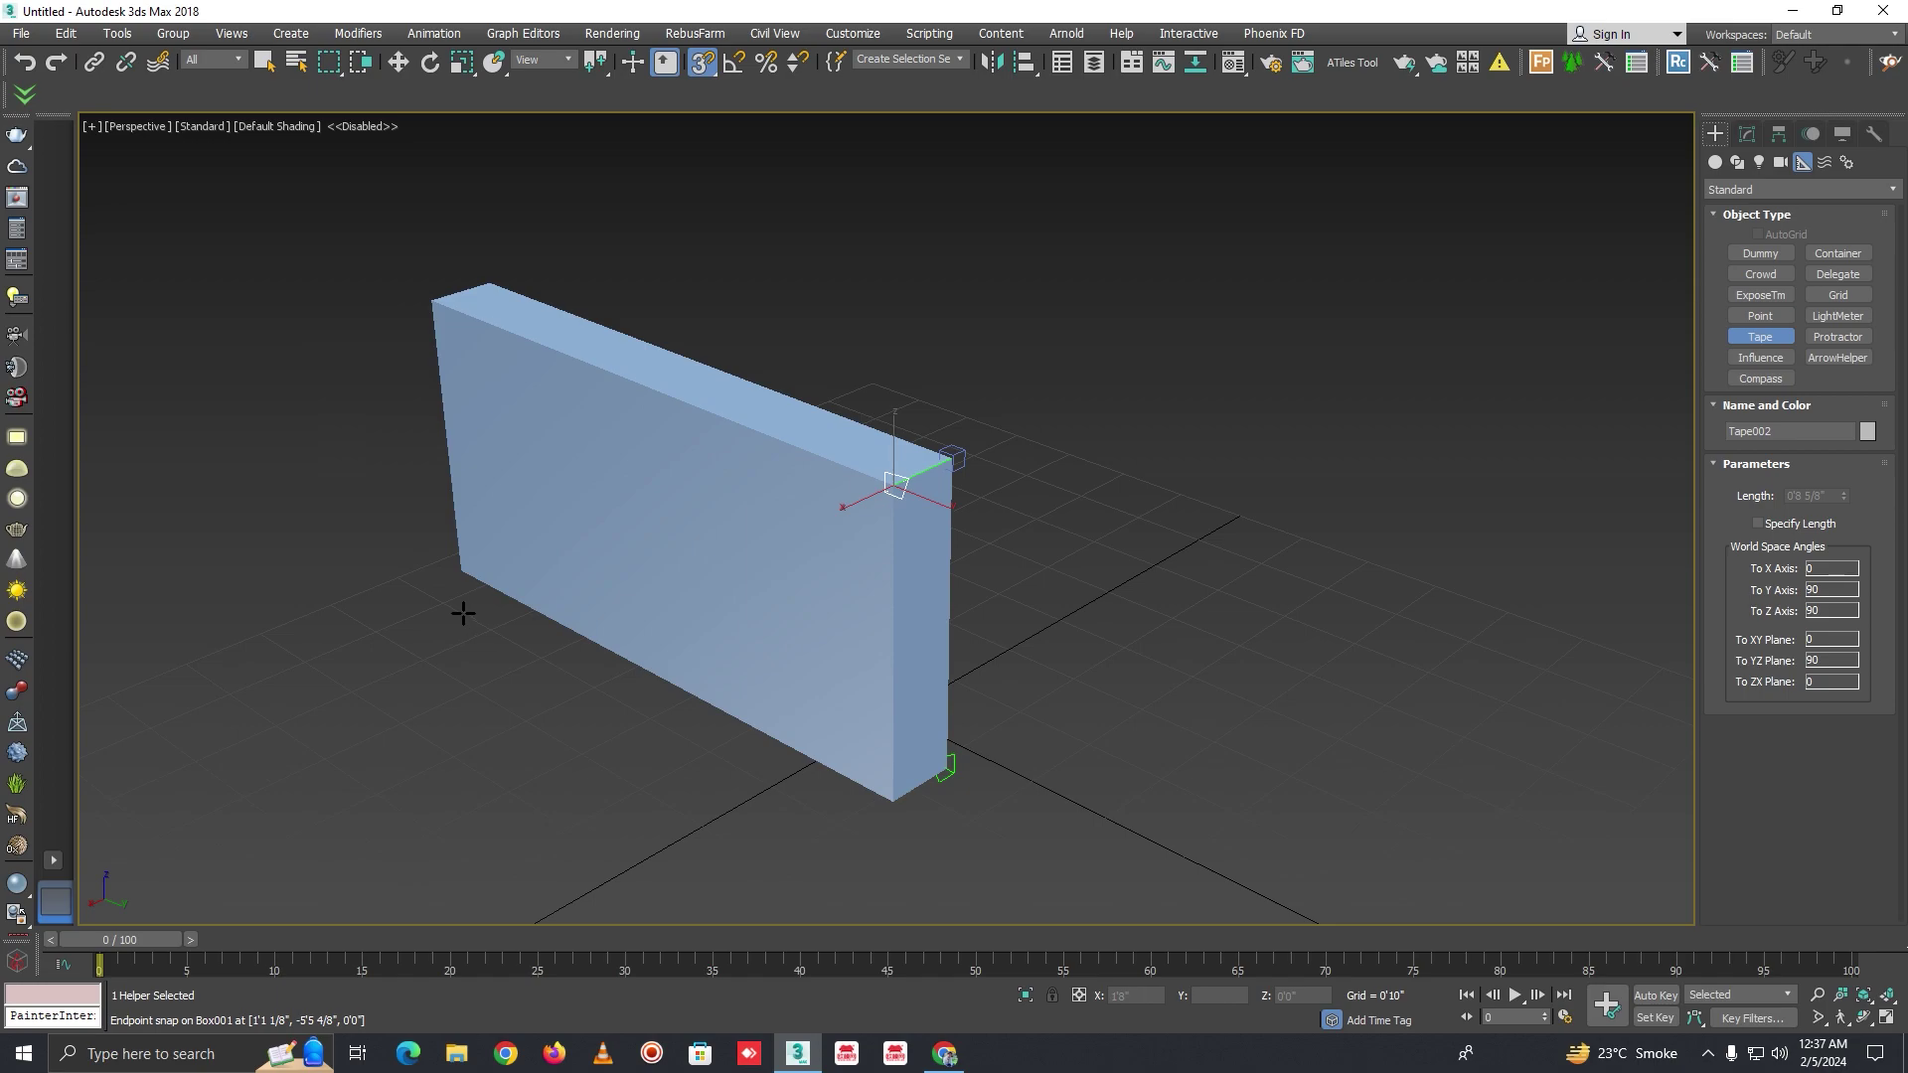
pyautogui.moveTo(455, 587); pyautogui.dragTo(898, 813)
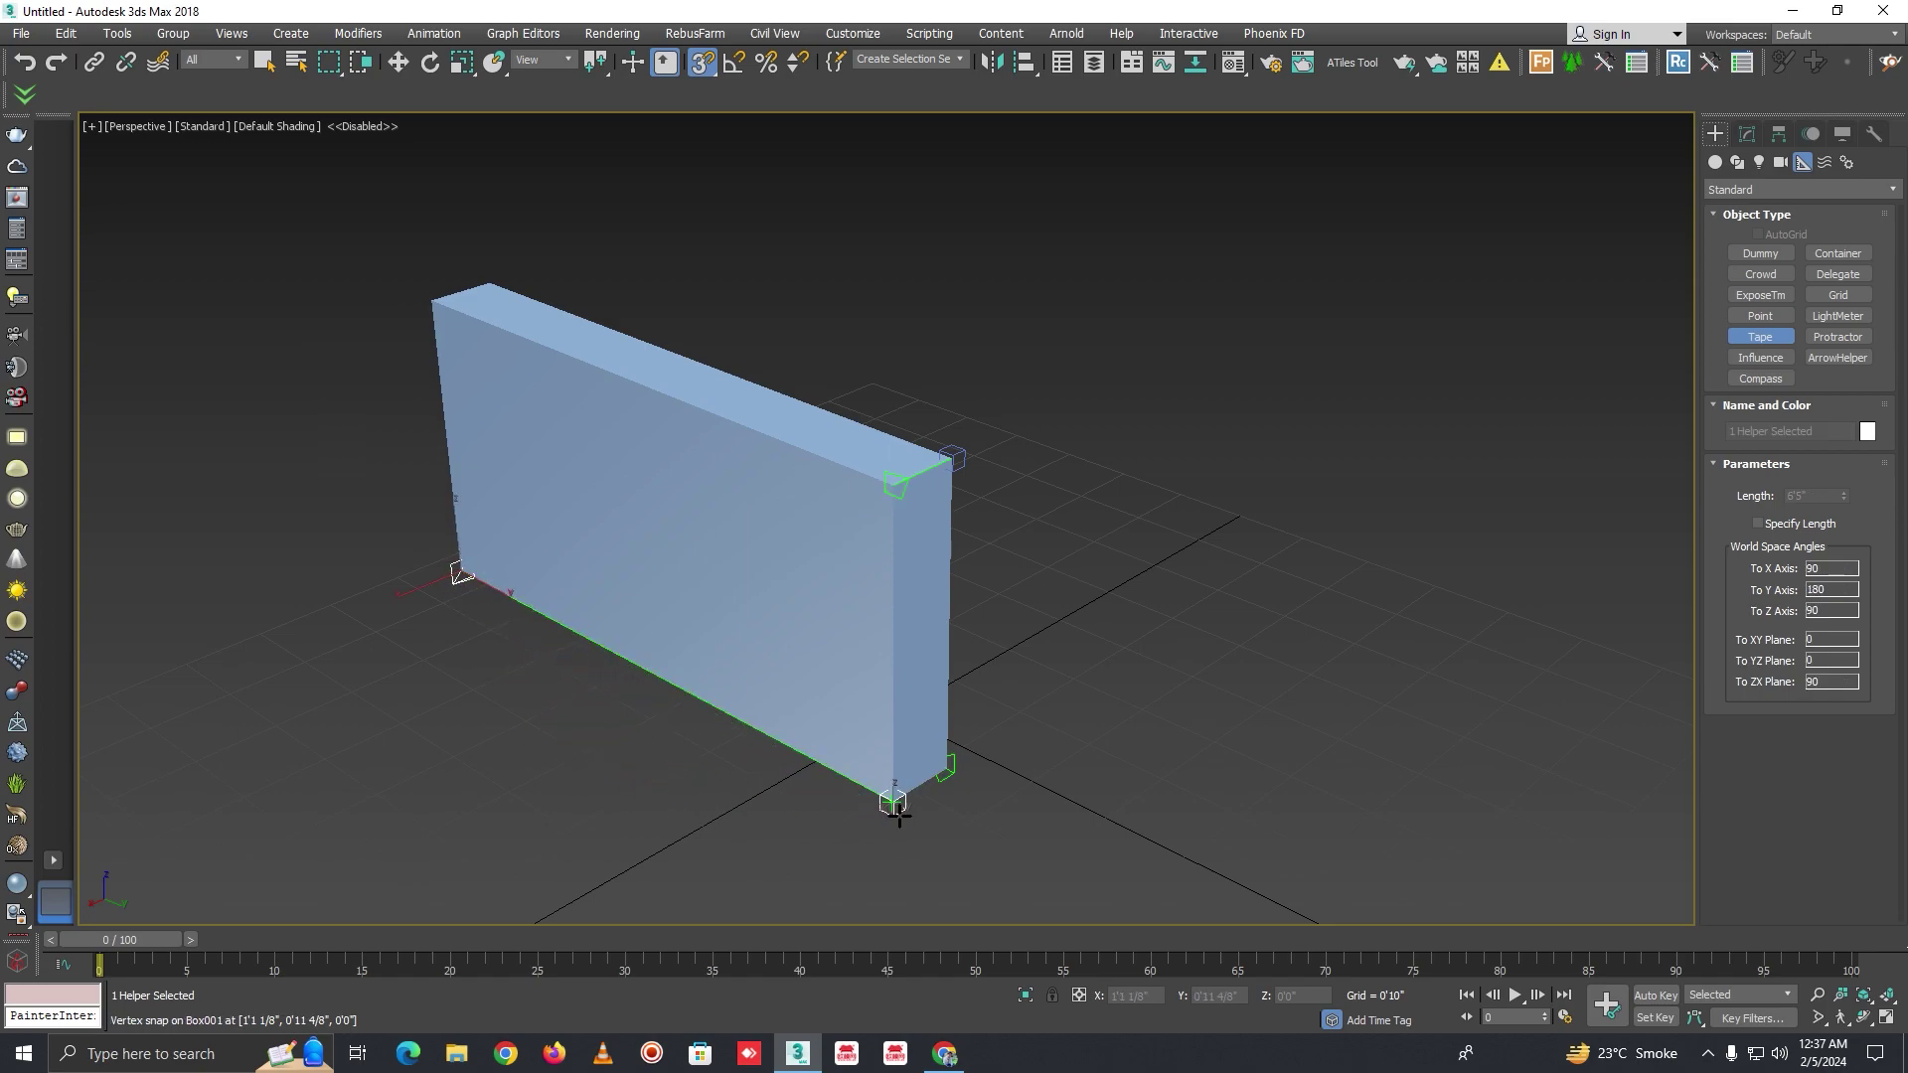
# Read Tape003's Length and World Space Angles in Modify, then draw a new flat box base
pyautogui.moveTo(892, 807)
pyautogui.keyDown('alt'); pyautogui.mouseDown(button='middle')
pyautogui.moveTo(869, 723)
pyautogui.moveTo(946, 669)
pyautogui.moveTo(920, 755)
pyautogui.mouseUp(button='middle'); pyautogui.keyUp('alt')
pyautogui.moveTo(626, 669); pyautogui.dragTo(955, 610, button='middle')
pyautogui.press('w')
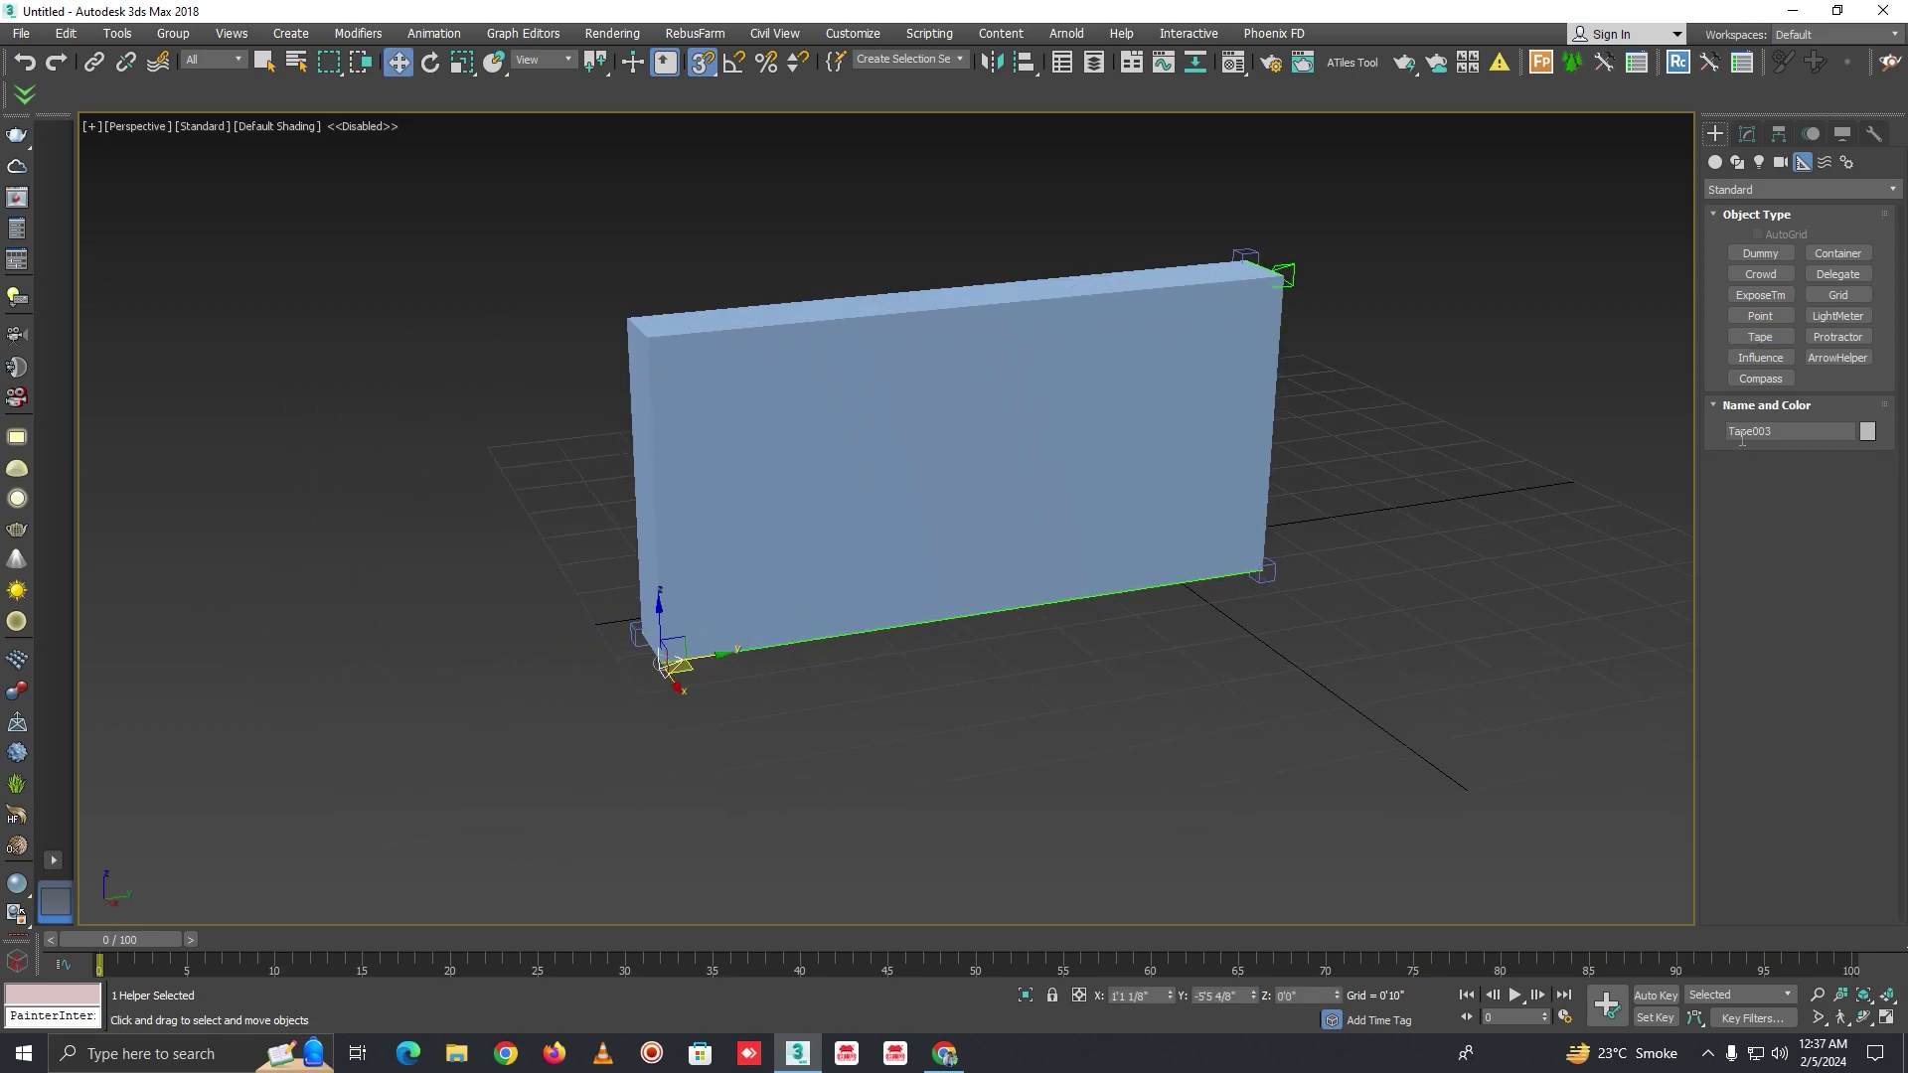
pyautogui.click(1748, 135)
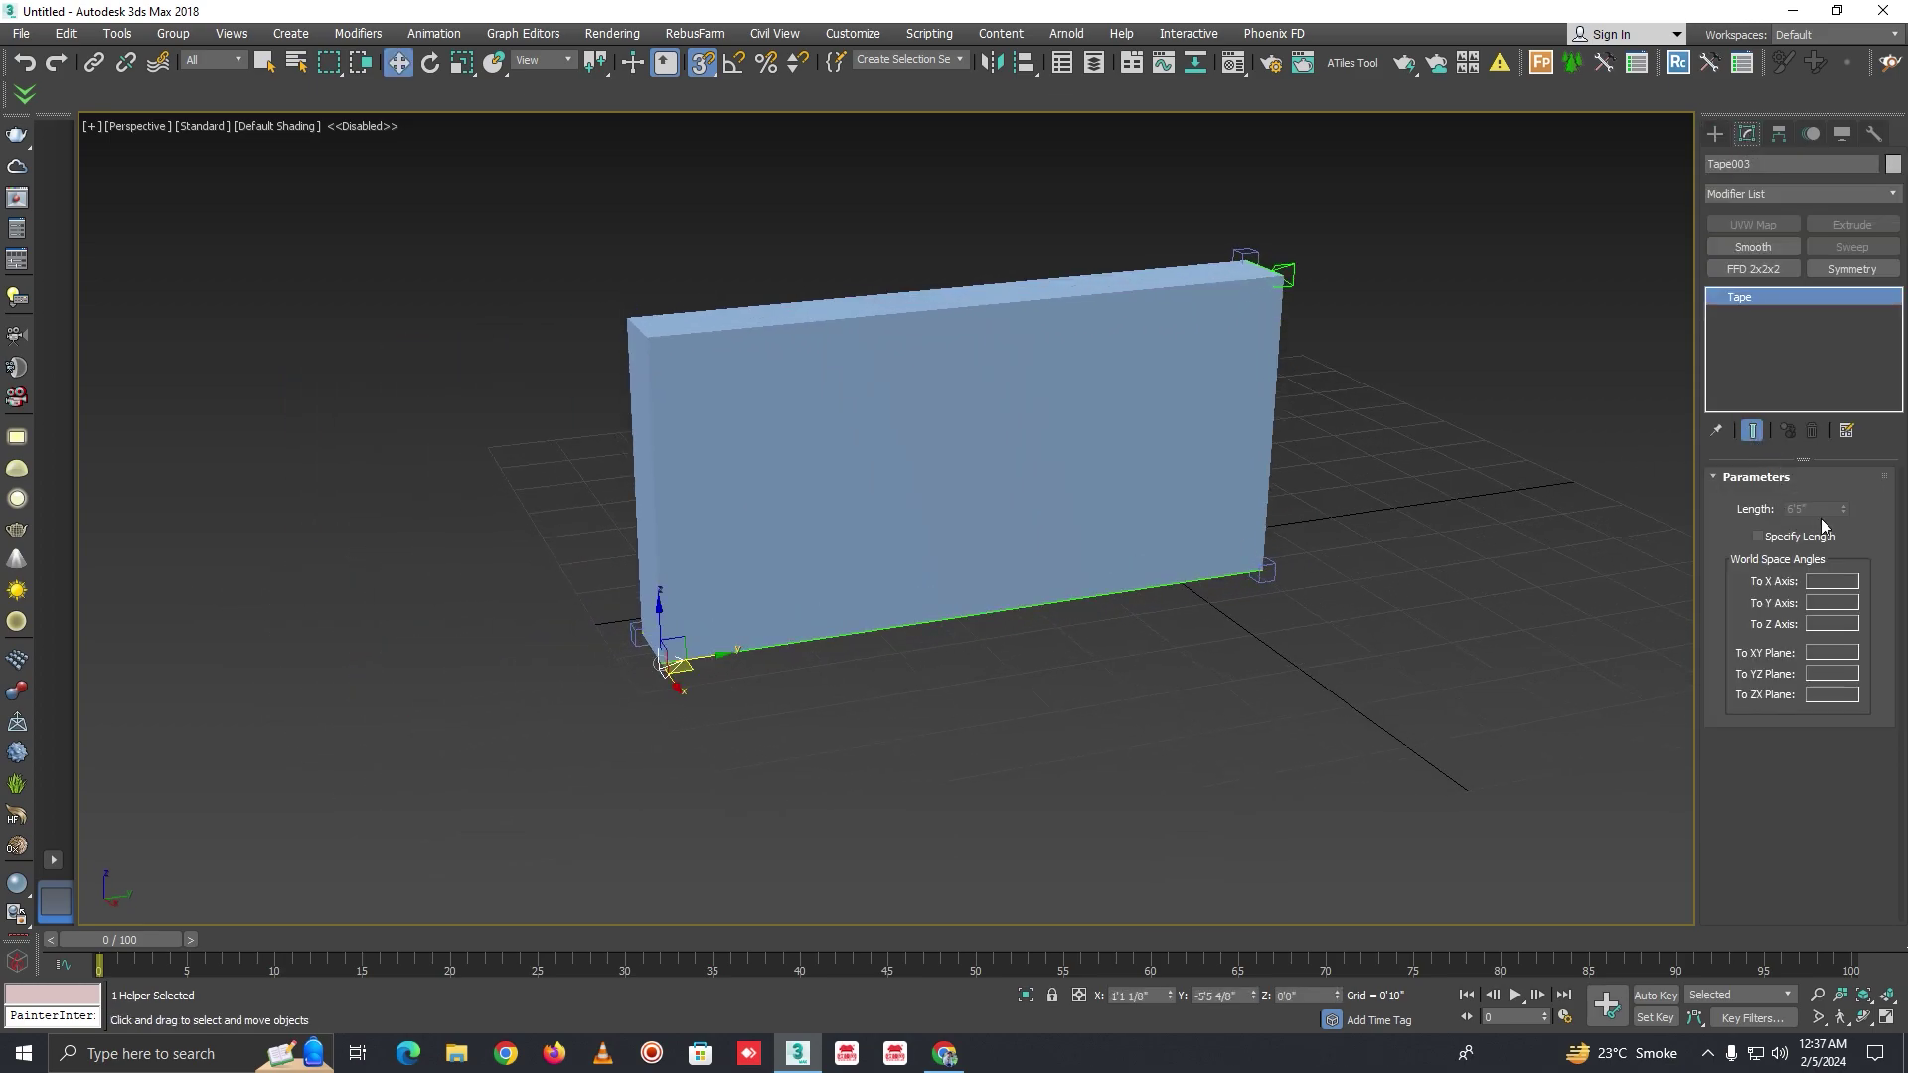
pyautogui.moveTo(704, 537)
pyautogui.keyDown('alt'); pyautogui.mouseDown(button='middle')
pyautogui.moveTo(1078, 537)
pyautogui.moveTo(691, 544)
pyautogui.moveTo(1076, 569)
pyautogui.moveTo(981, 564)
pyautogui.mouseUp(button='middle'); pyautogui.keyUp('alt')
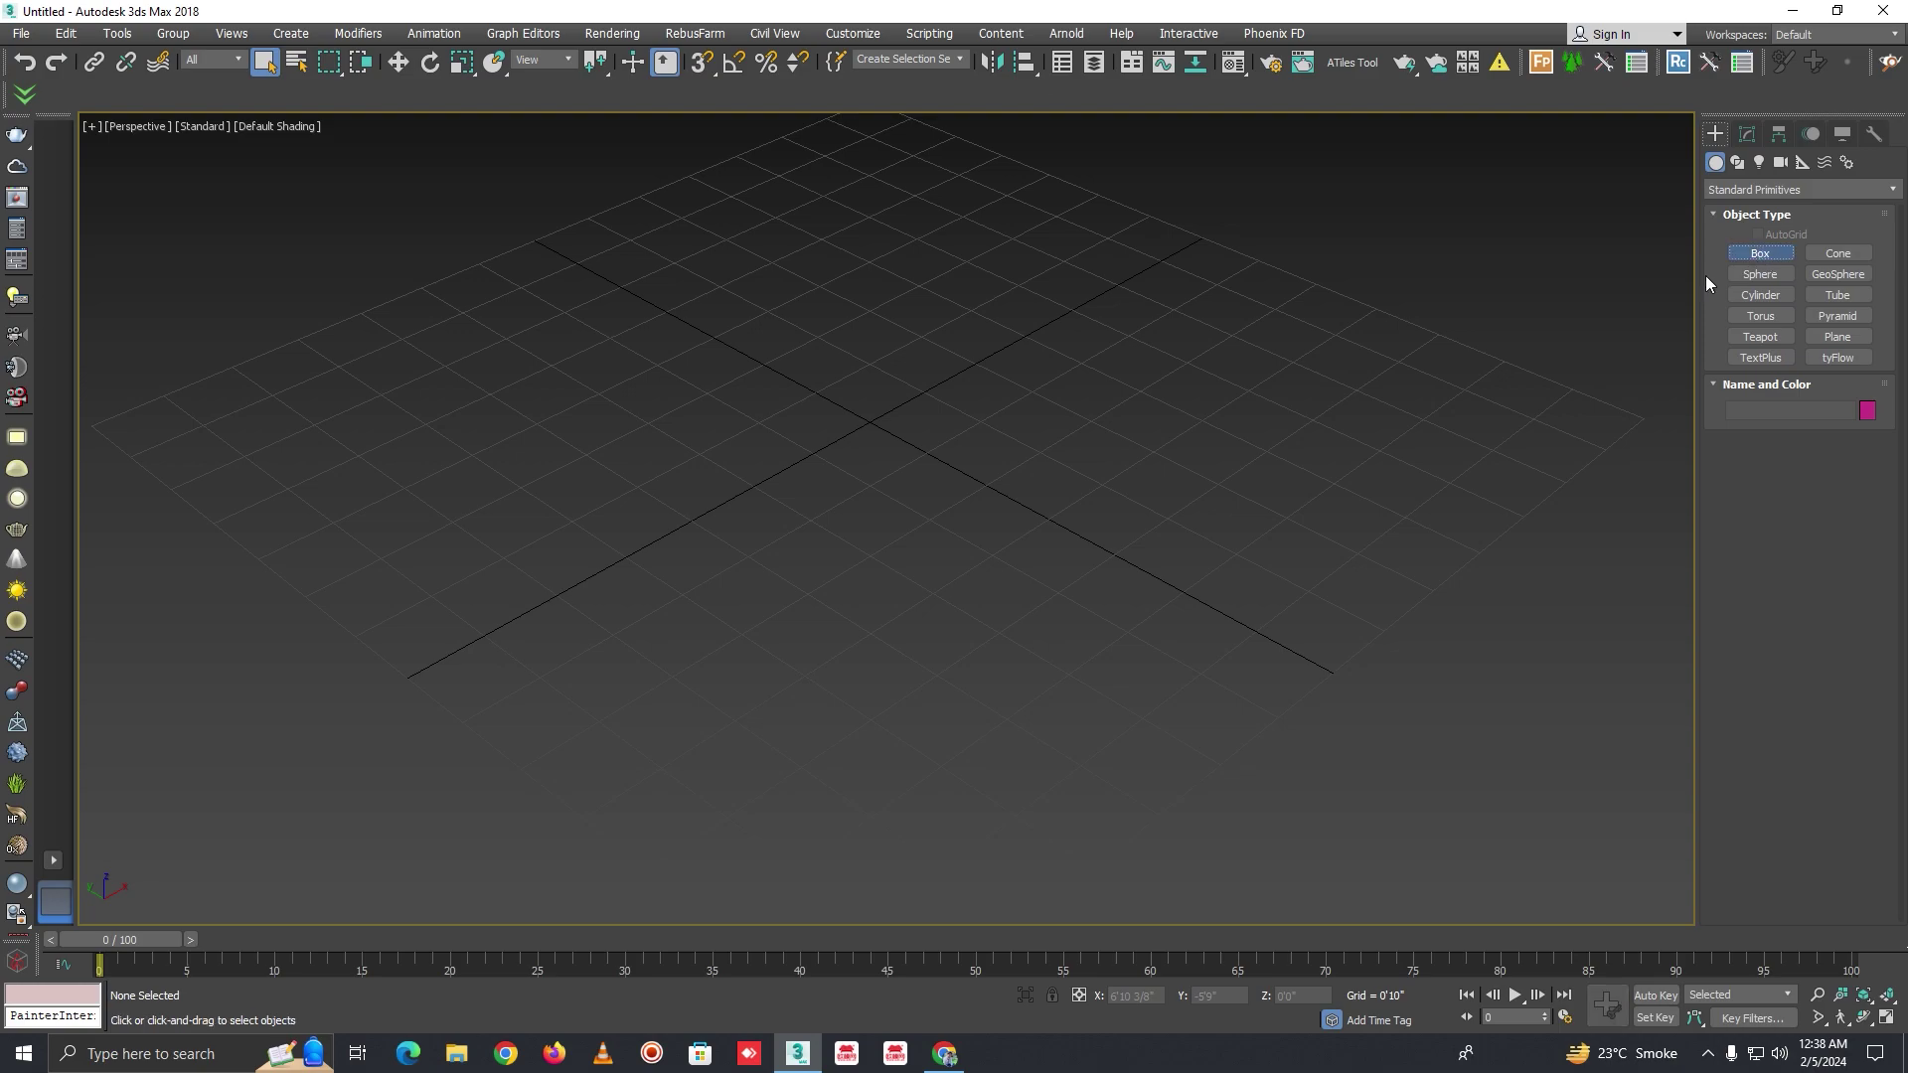
pyautogui.click(1760, 252)
pyautogui.moveTo(1020, 355); pyautogui.dragTo(963, 619)
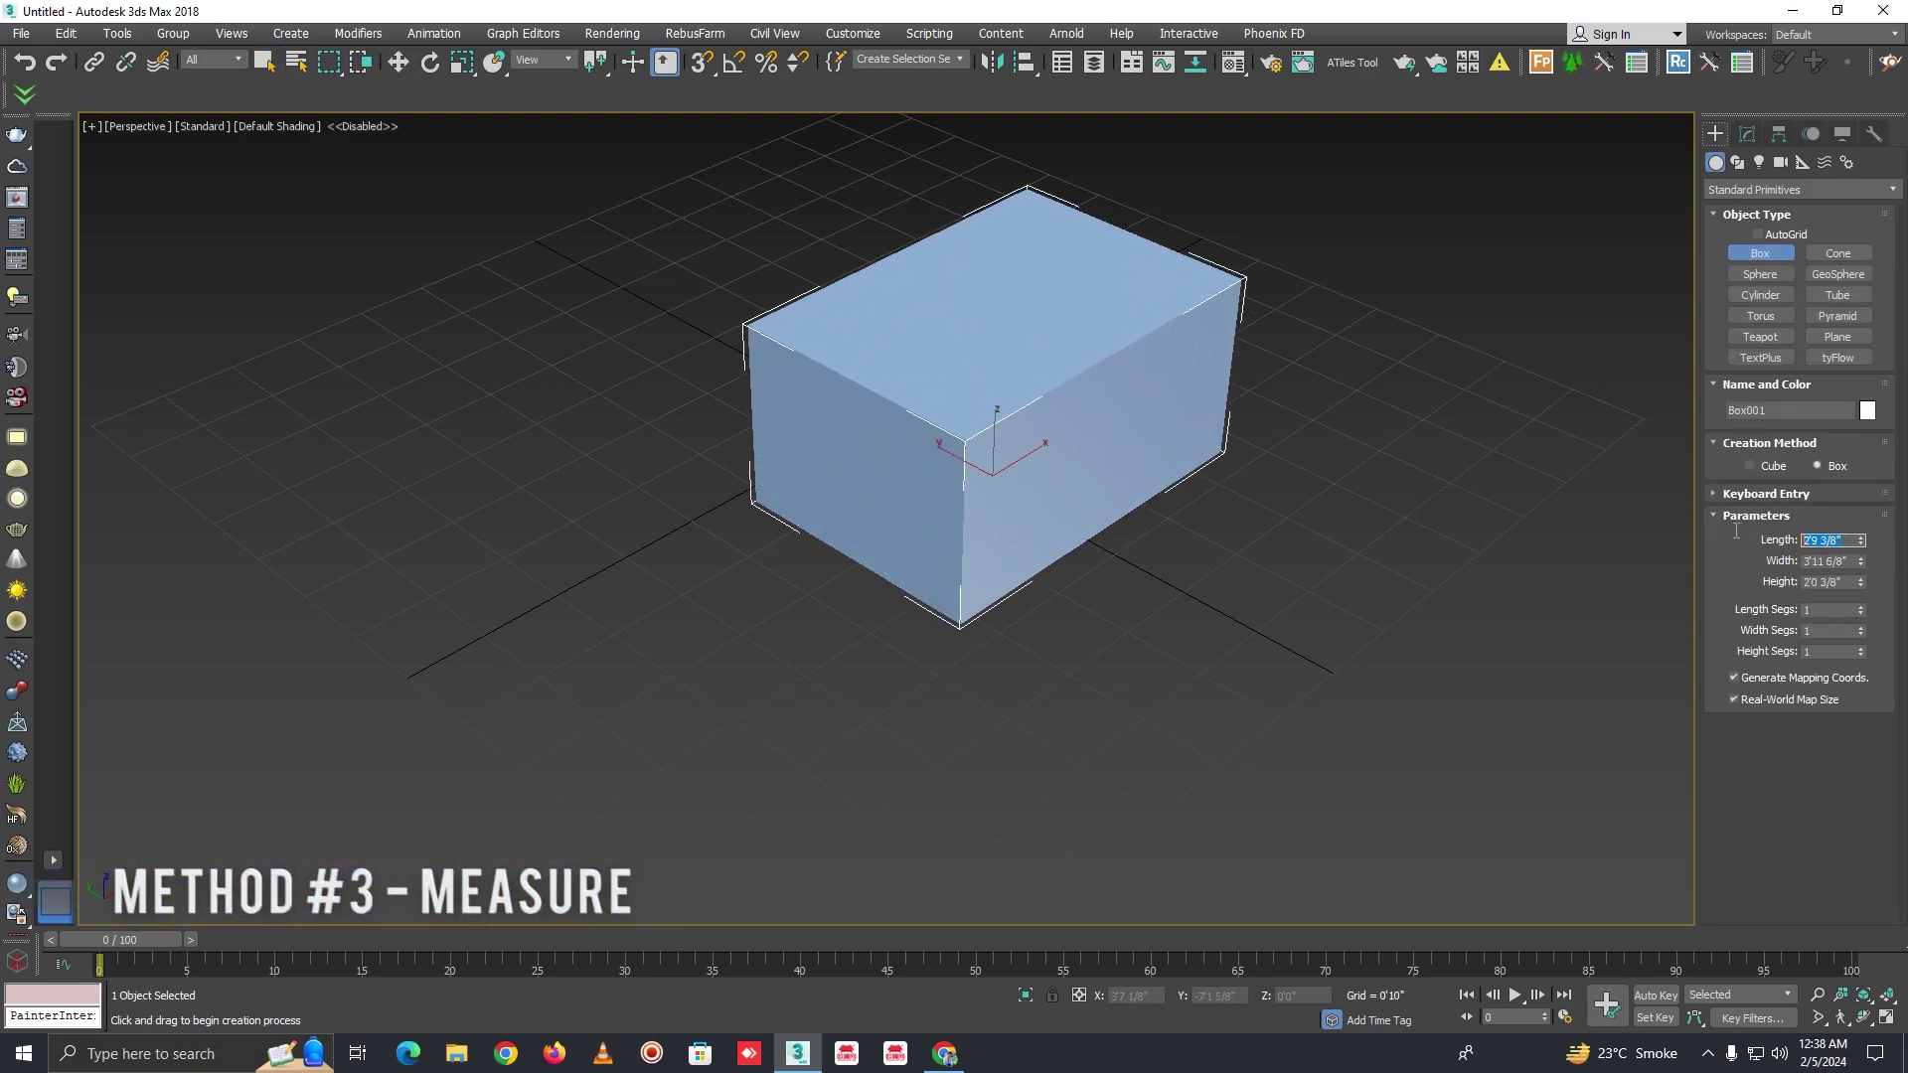
# Set the box's Length, Width and Height each to 5'
pyautogui.write("5'")
pyautogui.press('Tab')
pyautogui.write("5'")
pyautogui.press('Tab')
pyautogui.write("5'")
pyautogui.press('Return')
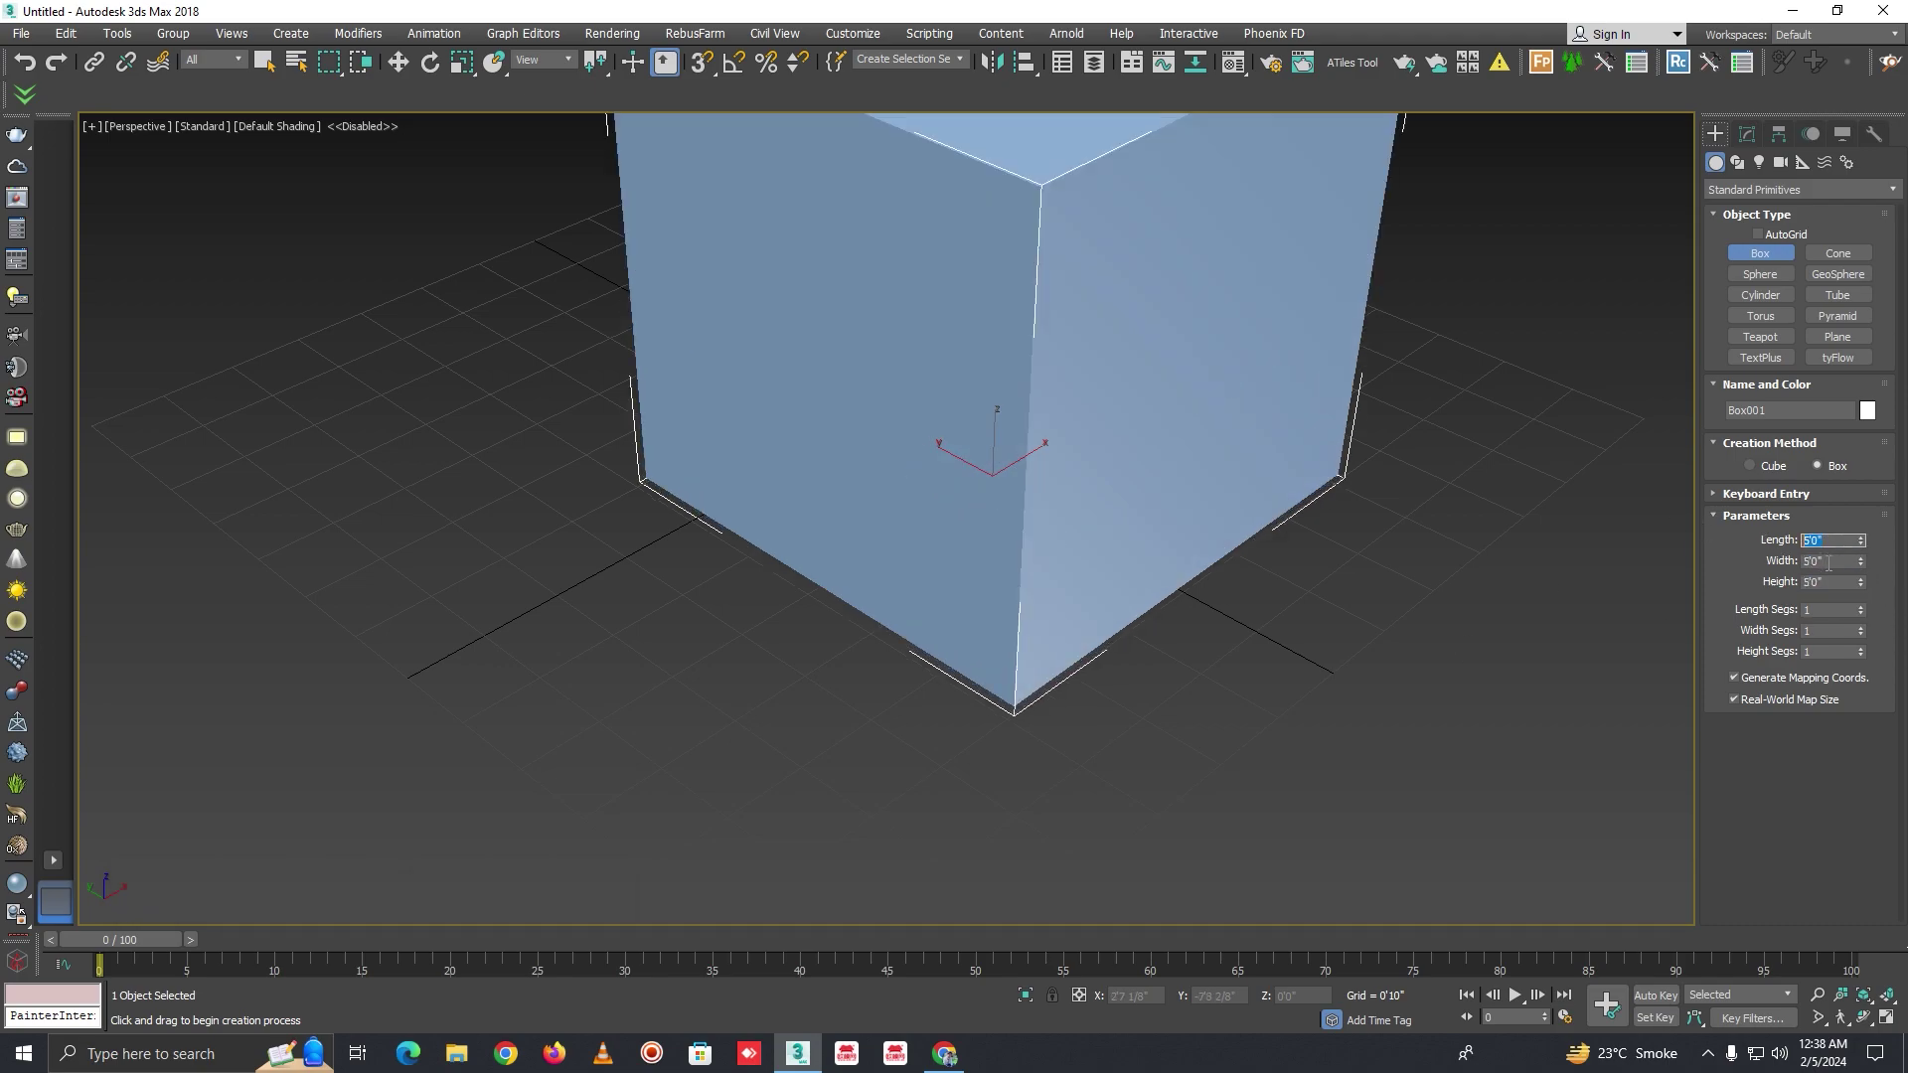
pyautogui.scroll(-5, 1035, 503)
pyautogui.scroll(1, 1053, 427)
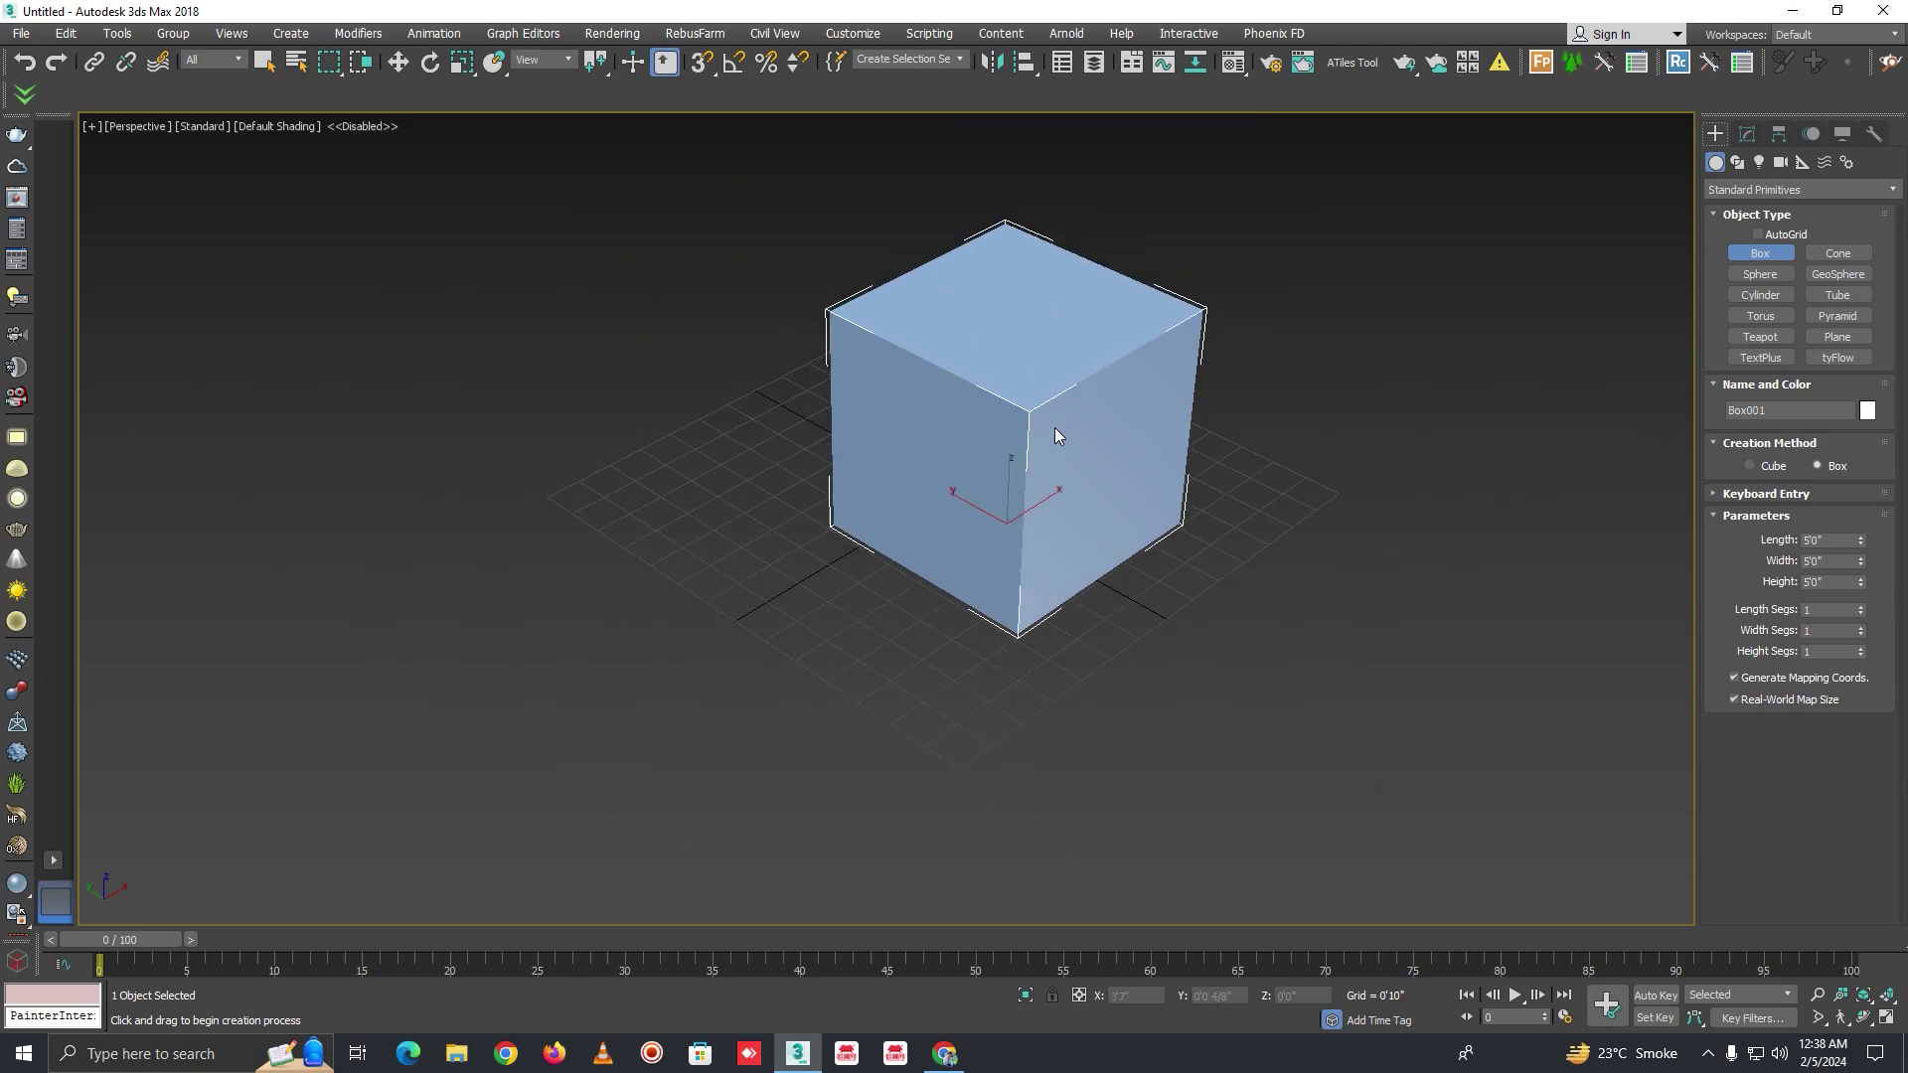
# Convert the 5'0" cube to an Editable Poly
pyautogui.rightClick(1054, 428)
pyautogui.moveTo(1133, 641)
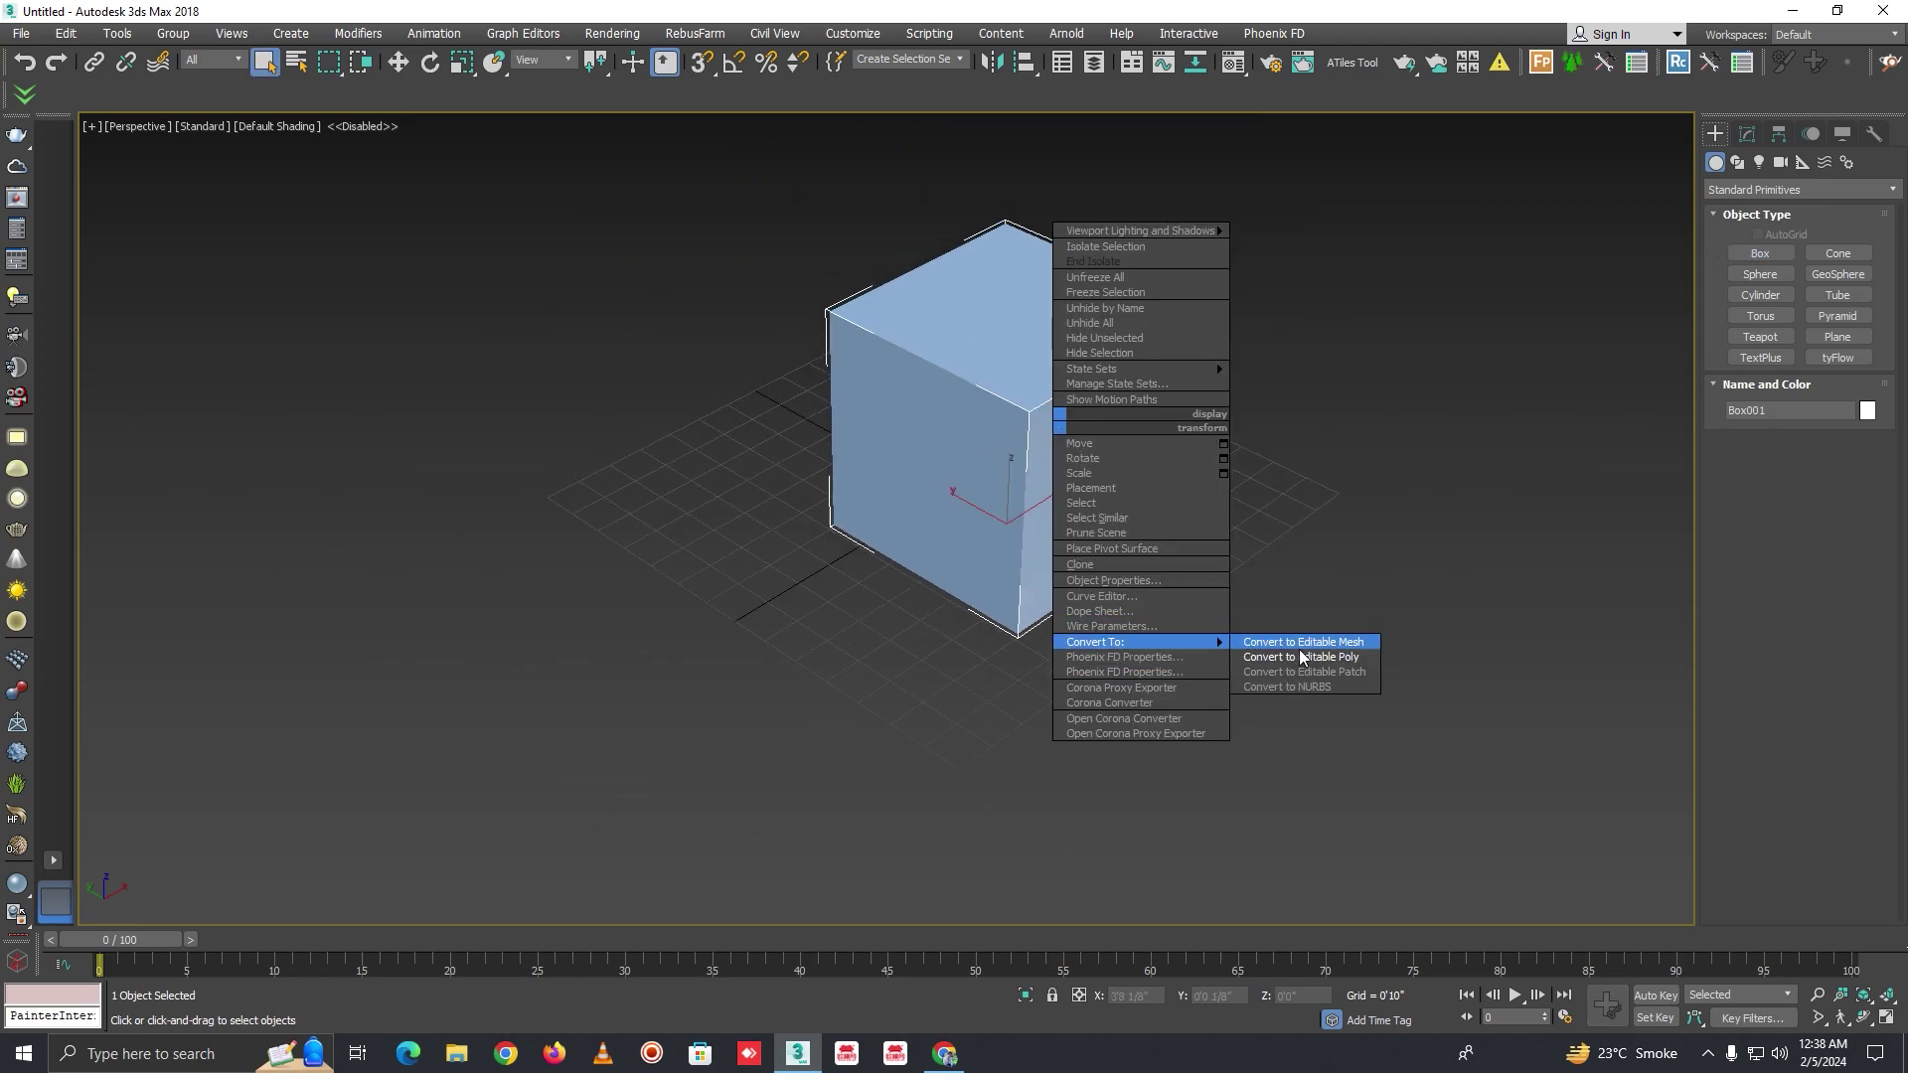
pyautogui.click(1301, 658)
pyautogui.keyDown('alt'); pyautogui.moveTo(1300, 658); pyautogui.dragTo(1380, 632, button='middle'); pyautogui.keyUp('alt')
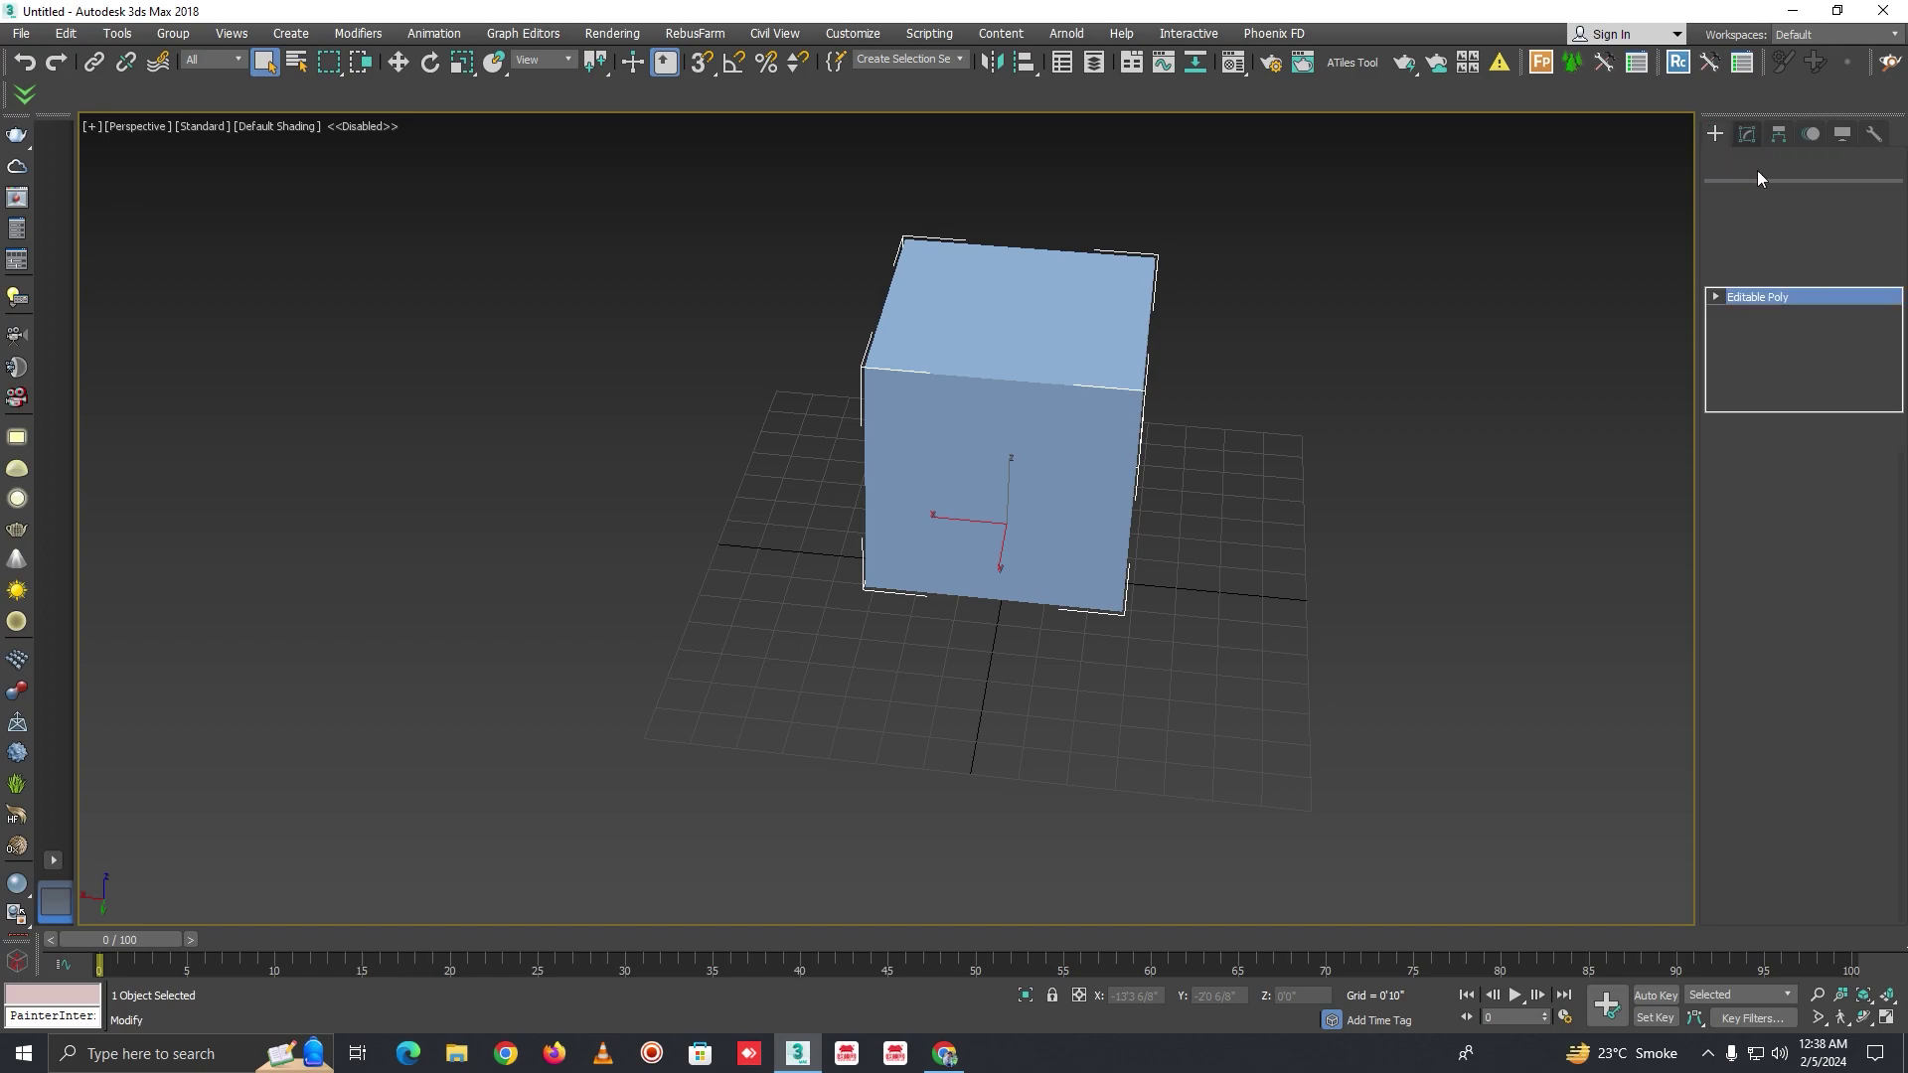
# Turn on Utilities > Measure to read the cube's 150.00 sq Ft area, 125.00 cu Ft volume and 5'0" sides
pyautogui.click(1773, 477)
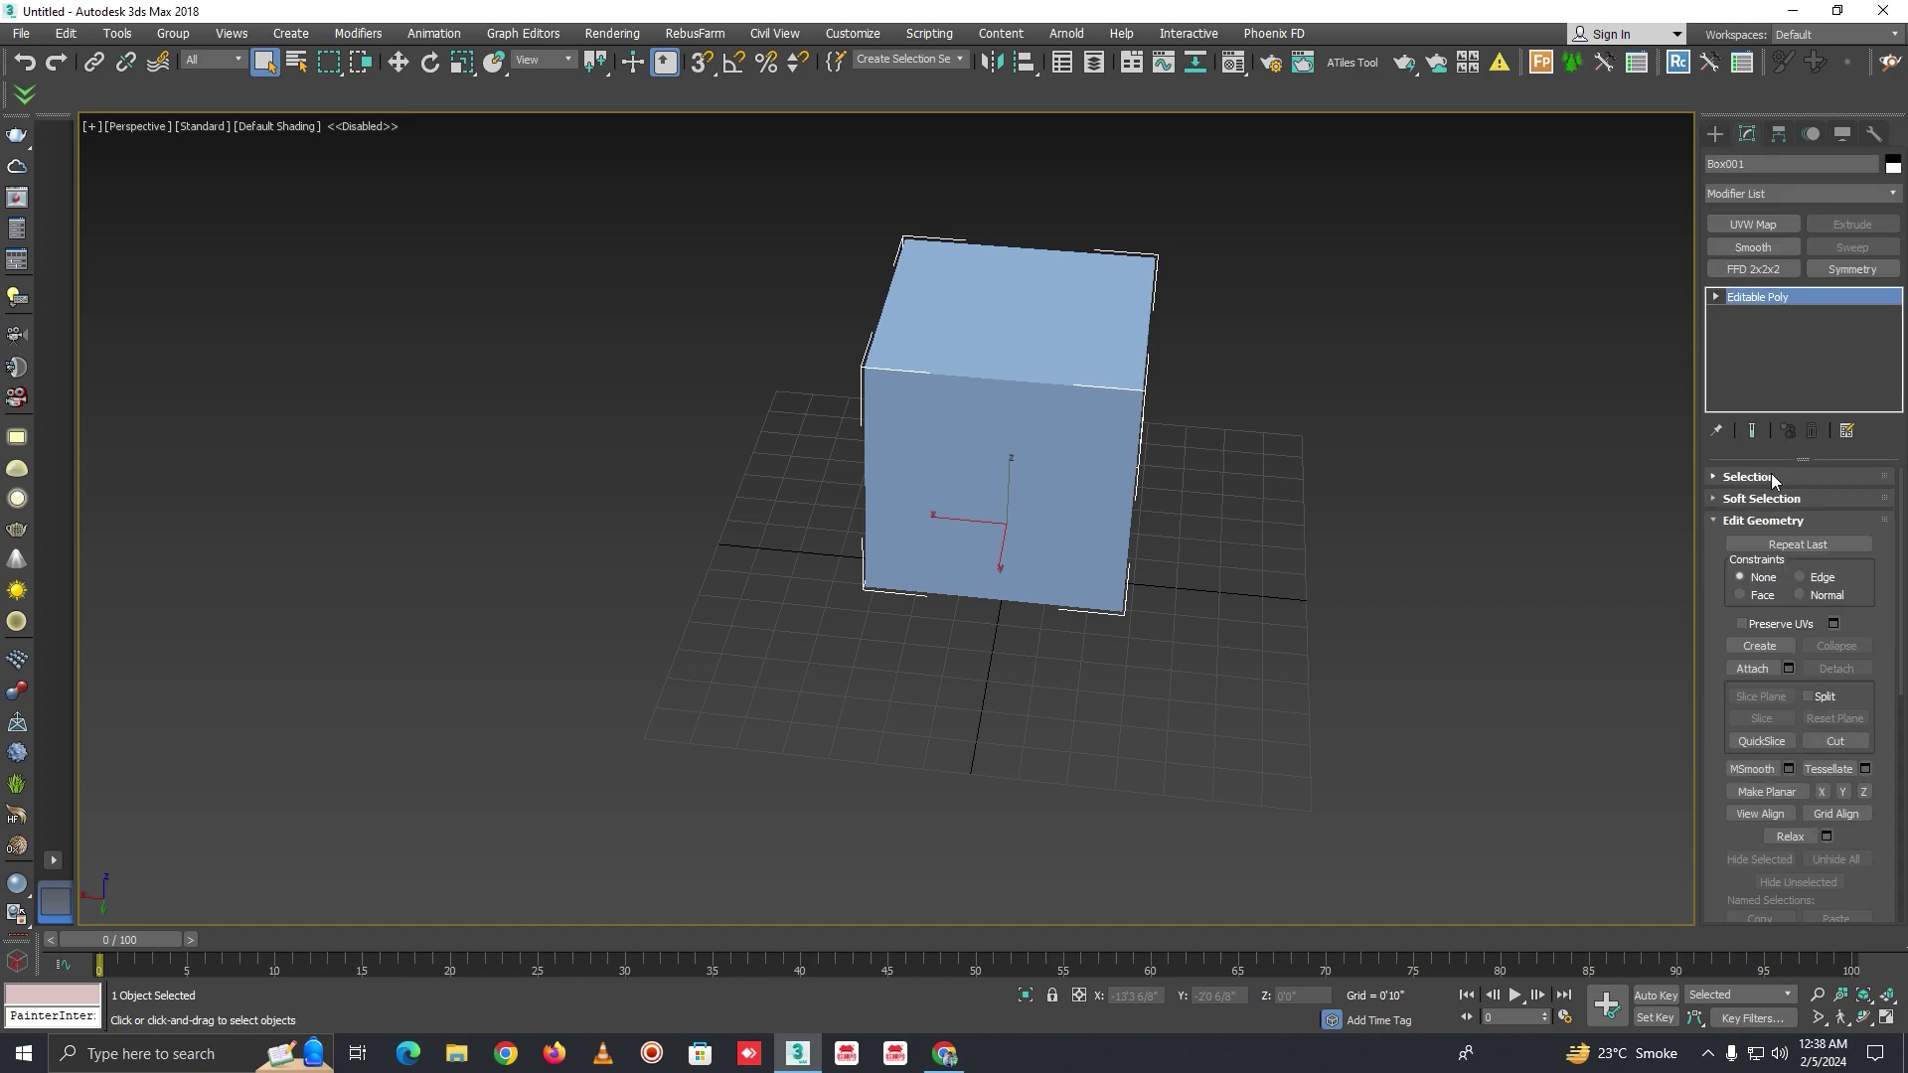
pyautogui.click(1873, 136)
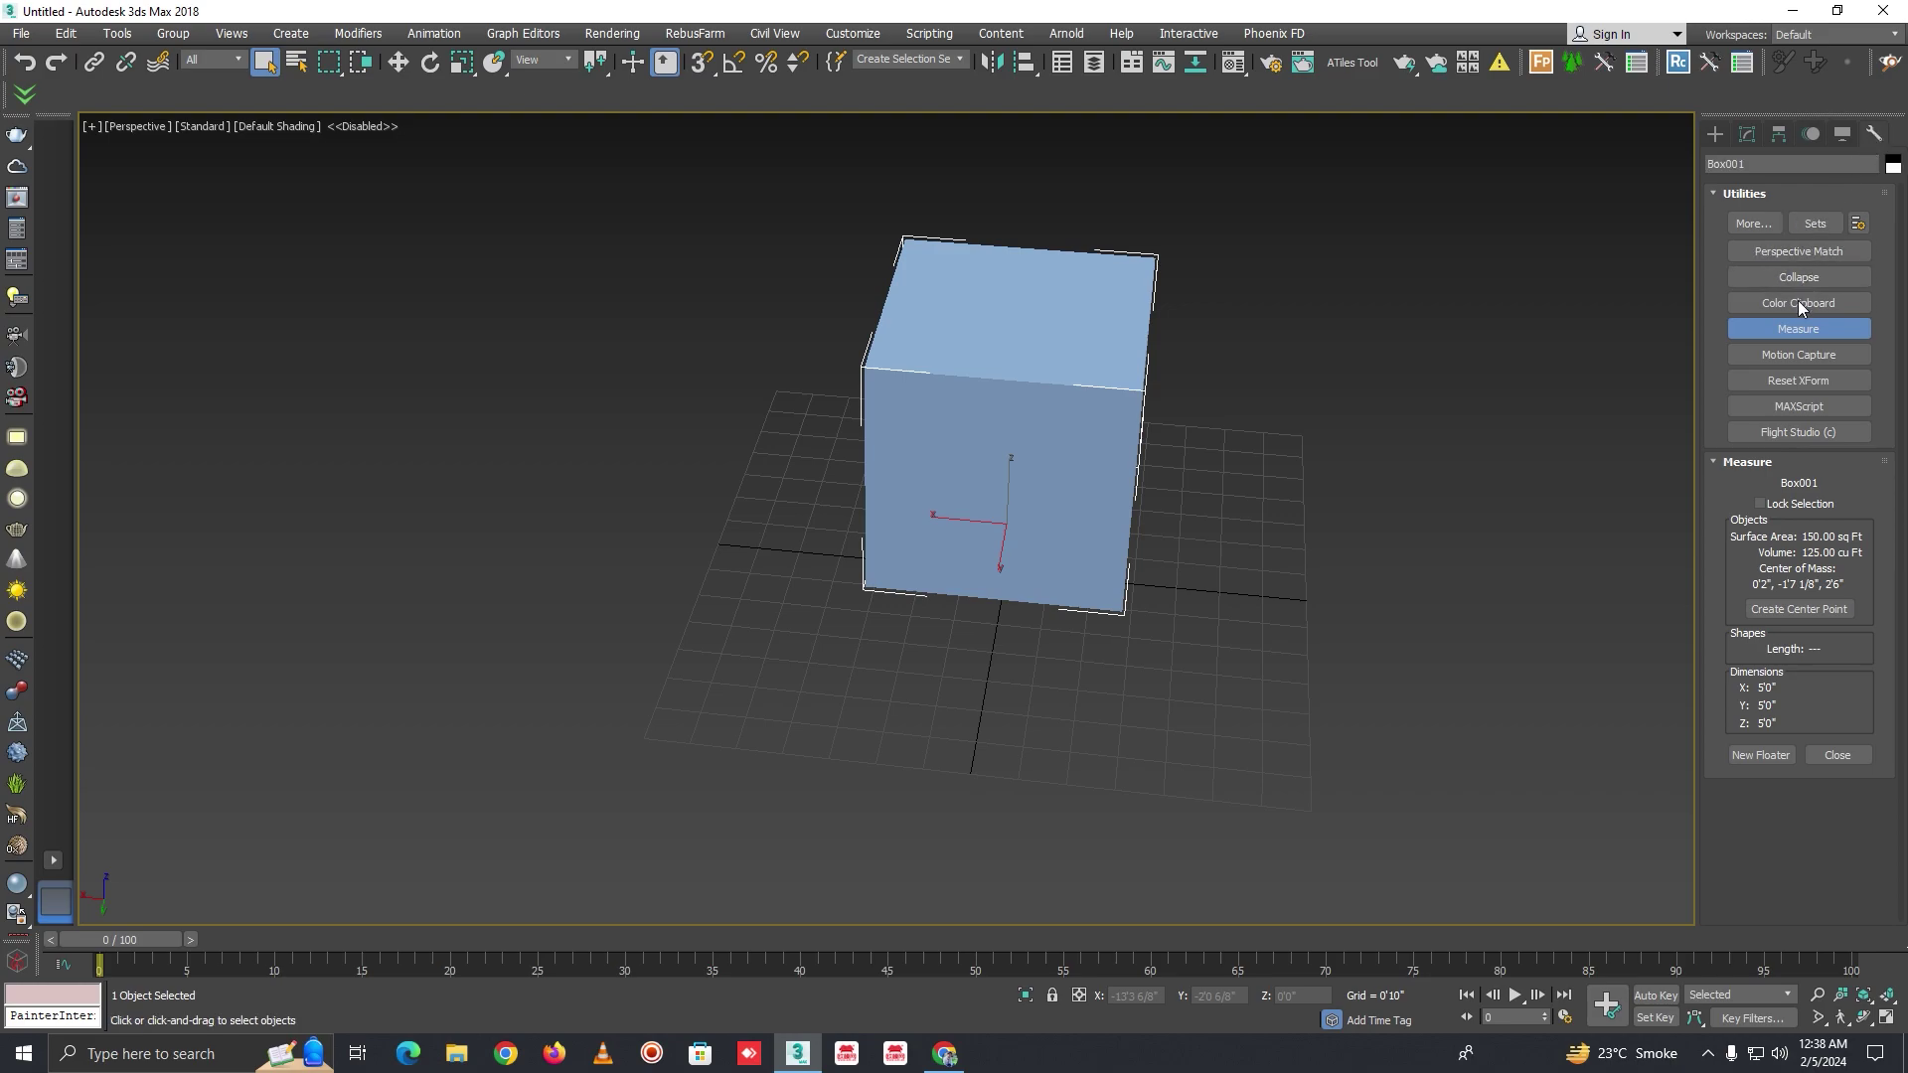
pyautogui.click(1805, 329)
pyautogui.click(1797, 330)
pyautogui.keyDown('alt'); pyautogui.moveTo(1259, 566); pyautogui.dragTo(1253, 511, button='middle'); pyautogui.keyUp('alt')
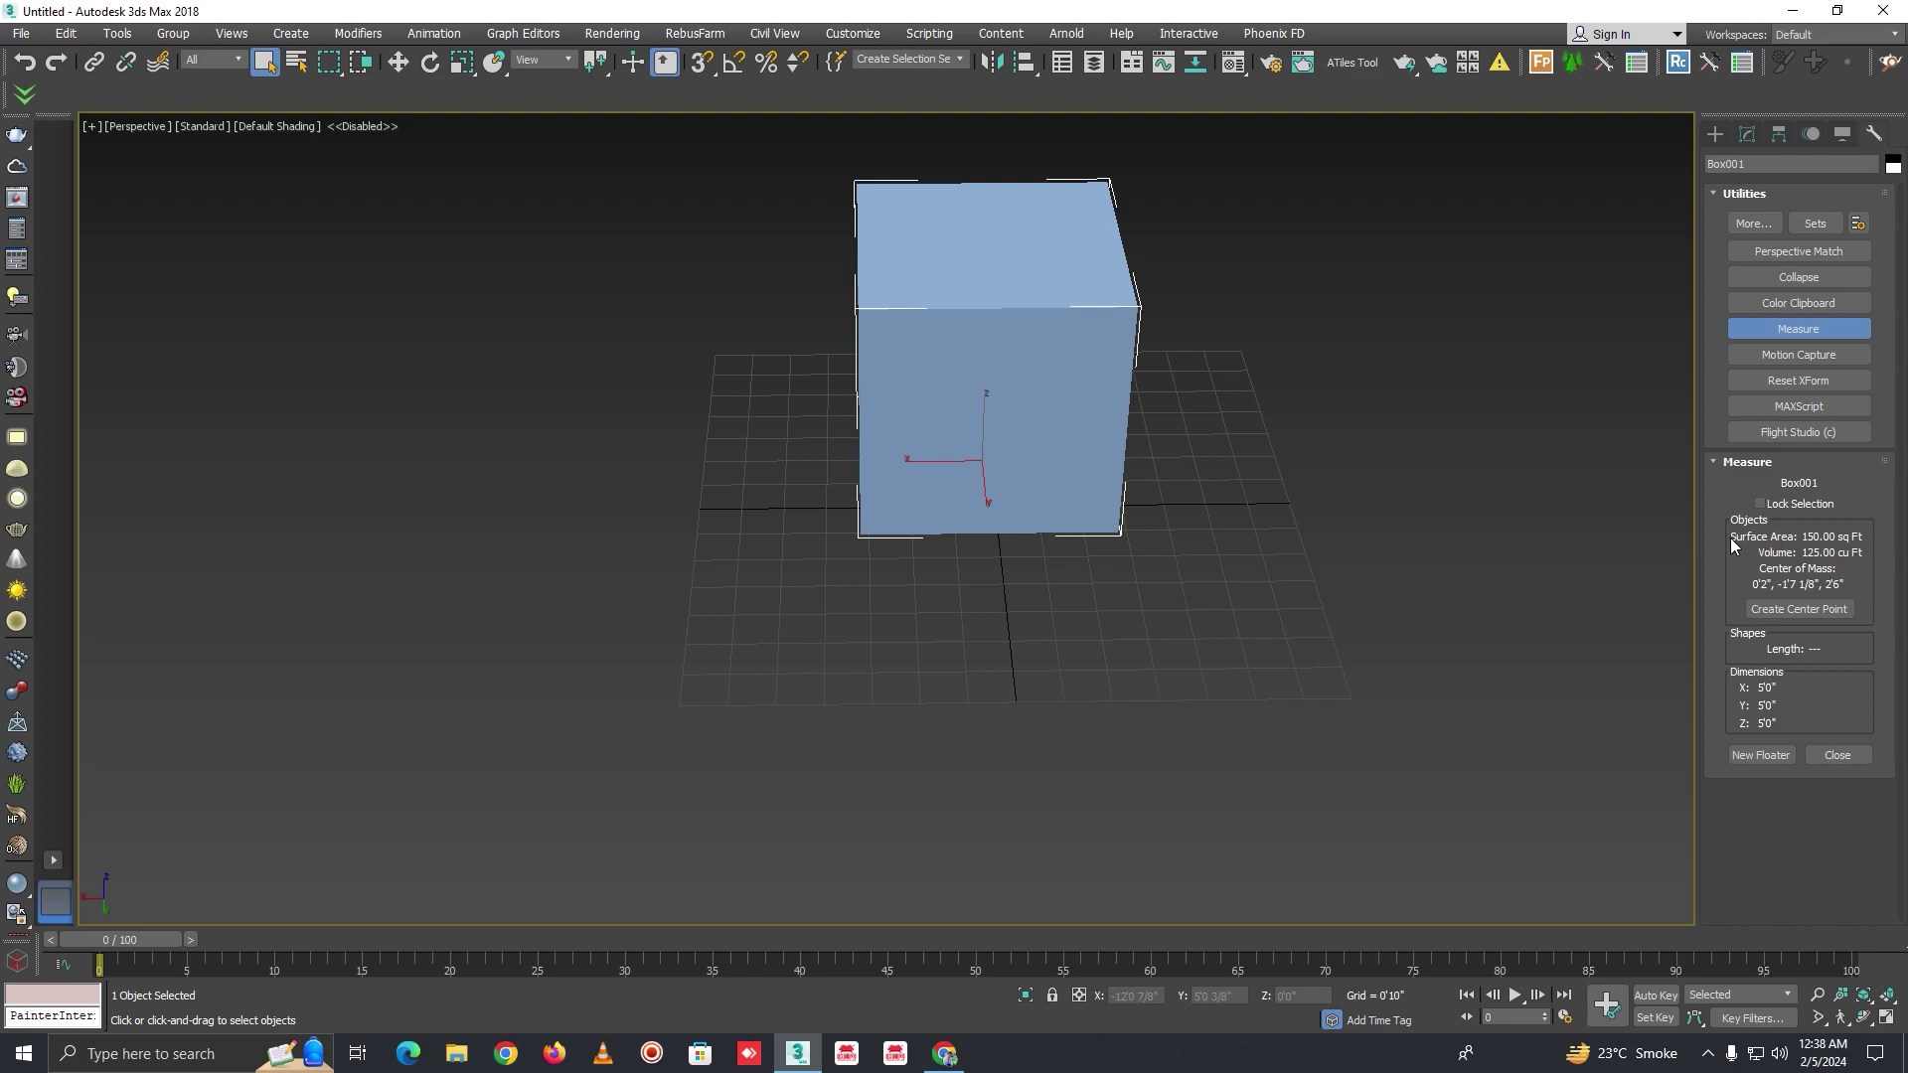
pyautogui.moveTo(1052, 557)
pyautogui.keyDown('alt'); pyautogui.mouseDown(button='middle')
pyautogui.moveTo(1304, 554)
pyautogui.moveTo(1270, 537)
pyautogui.mouseUp(button='middle'); pyautogui.keyUp('alt')
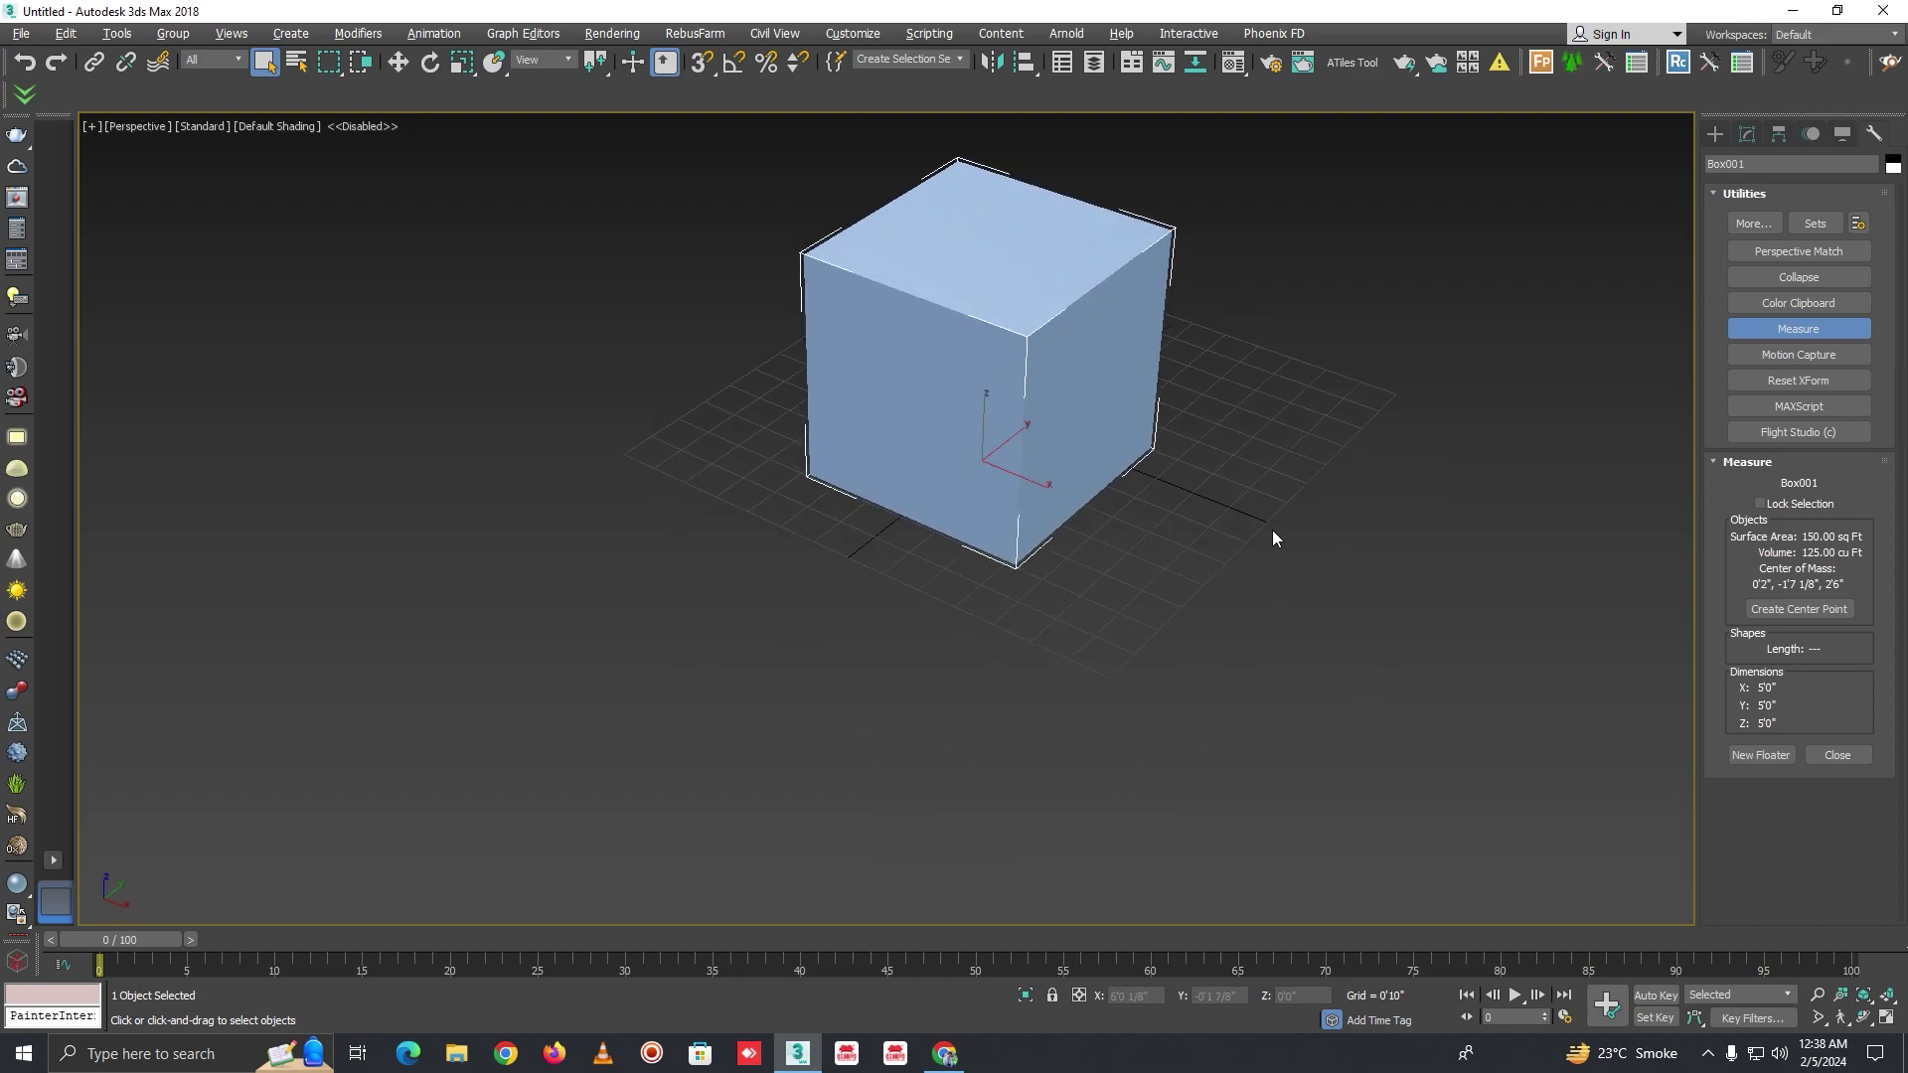
pyautogui.scroll(5, 1271, 537)
pyautogui.scroll(-2, 732, 533)
pyautogui.scroll(-4, 733, 532)
pyautogui.press('w')
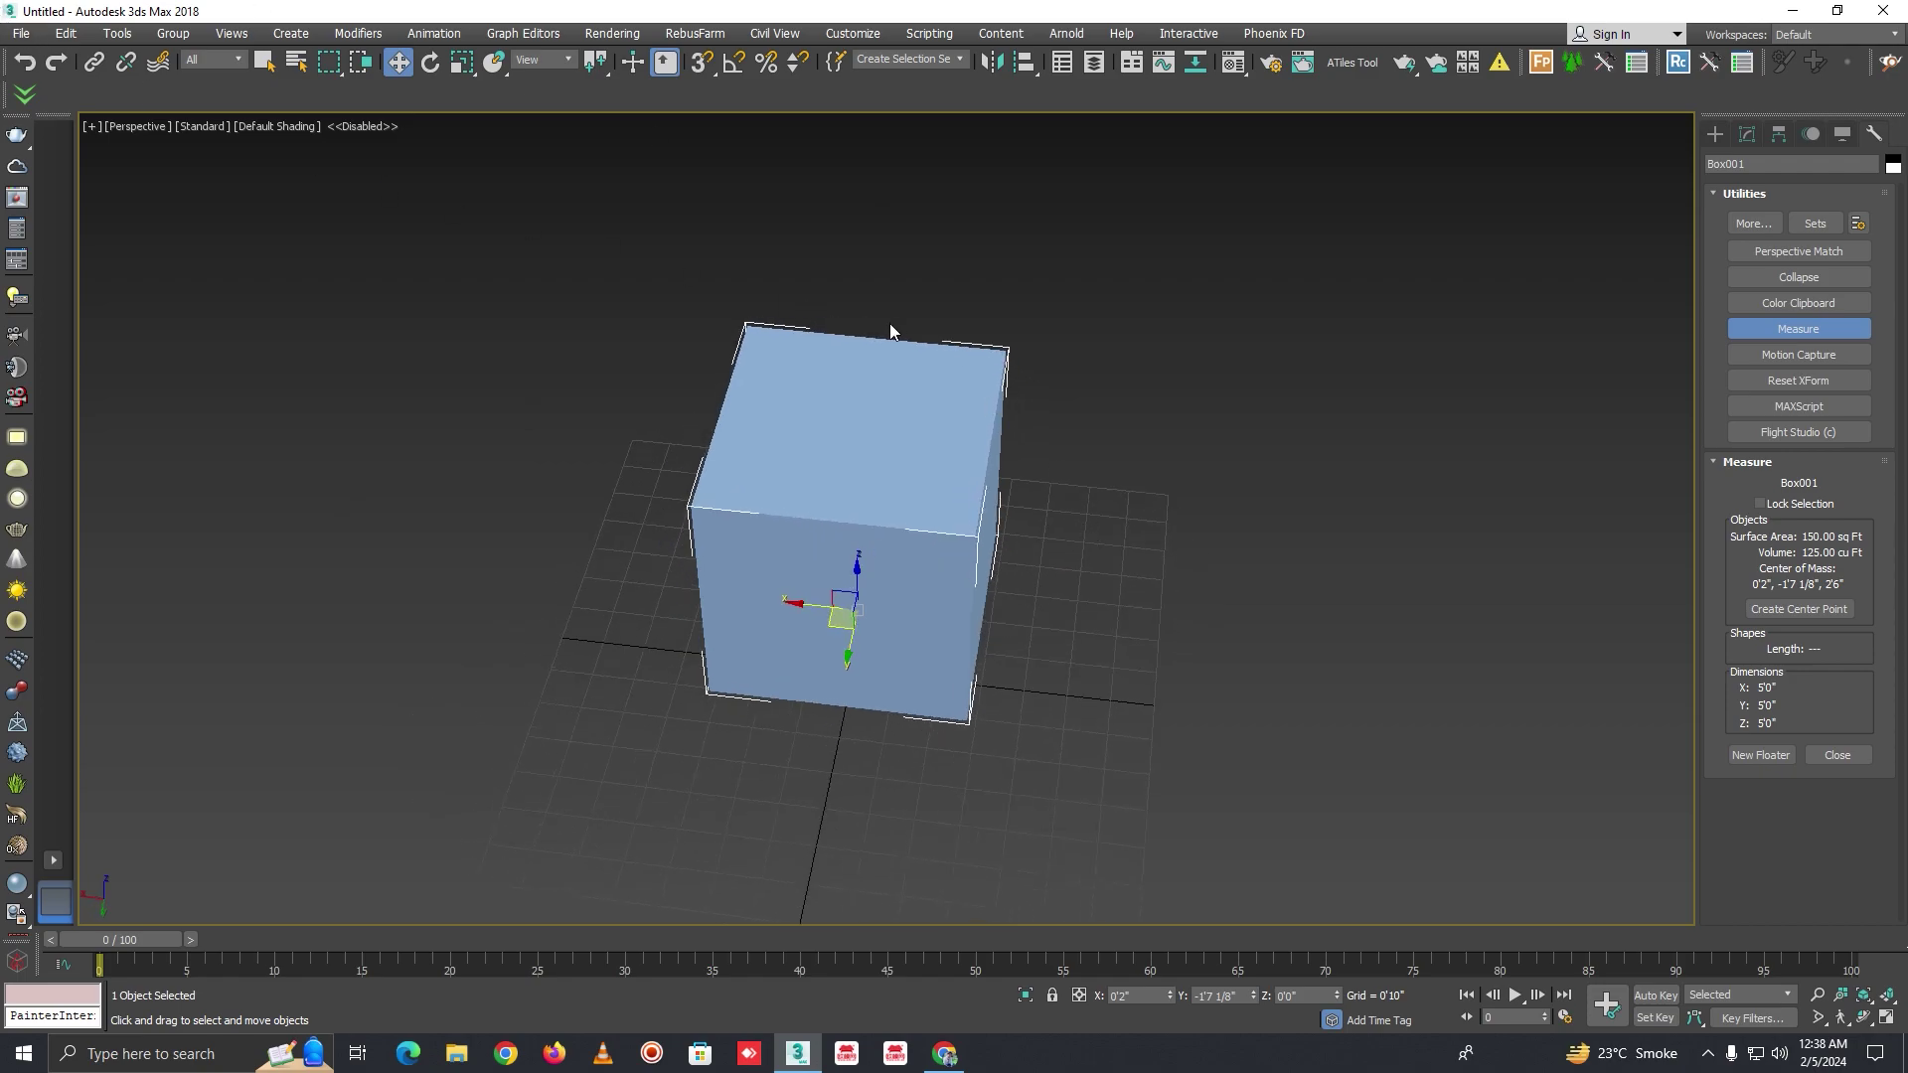
# With 3D Snap on, create Box002 as a 5'0" box snapped to the cube's corner
pyautogui.click(1749, 136)
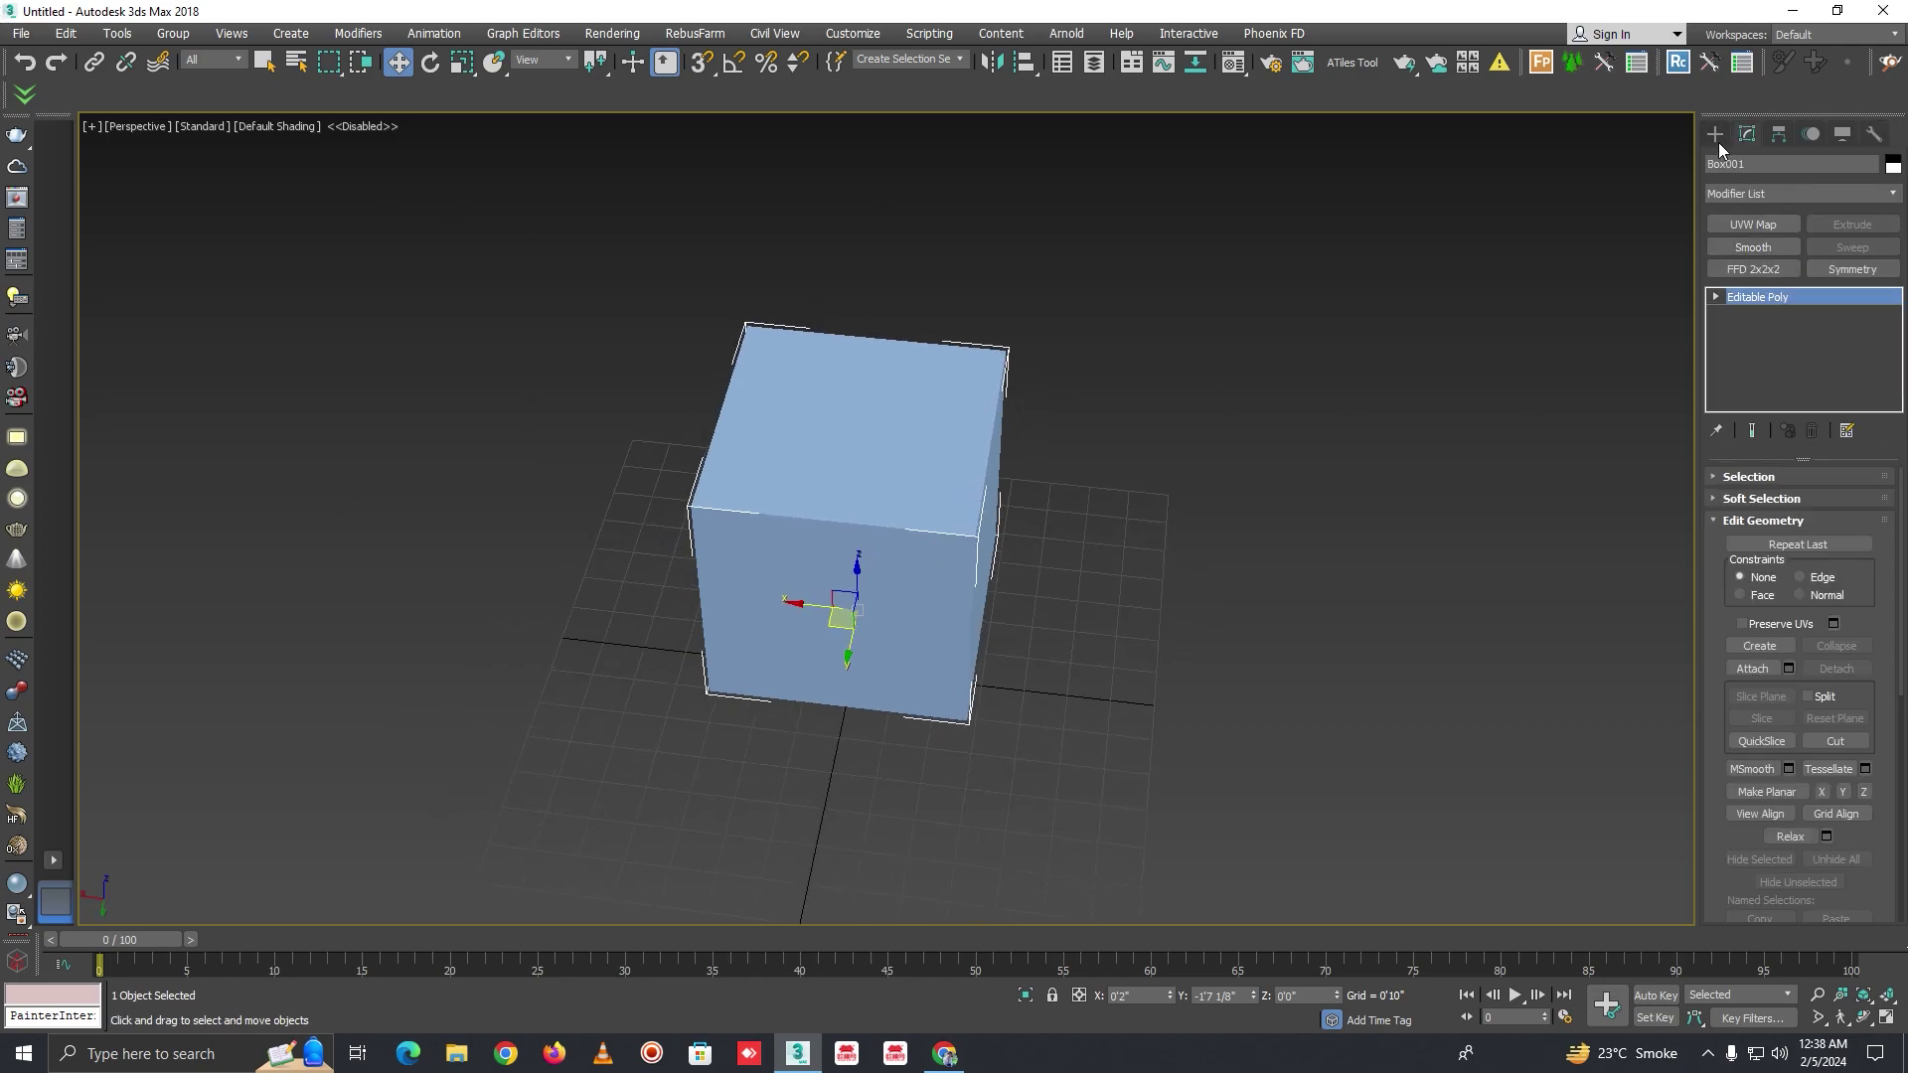
pyautogui.click(1716, 135)
pyautogui.click(1737, 162)
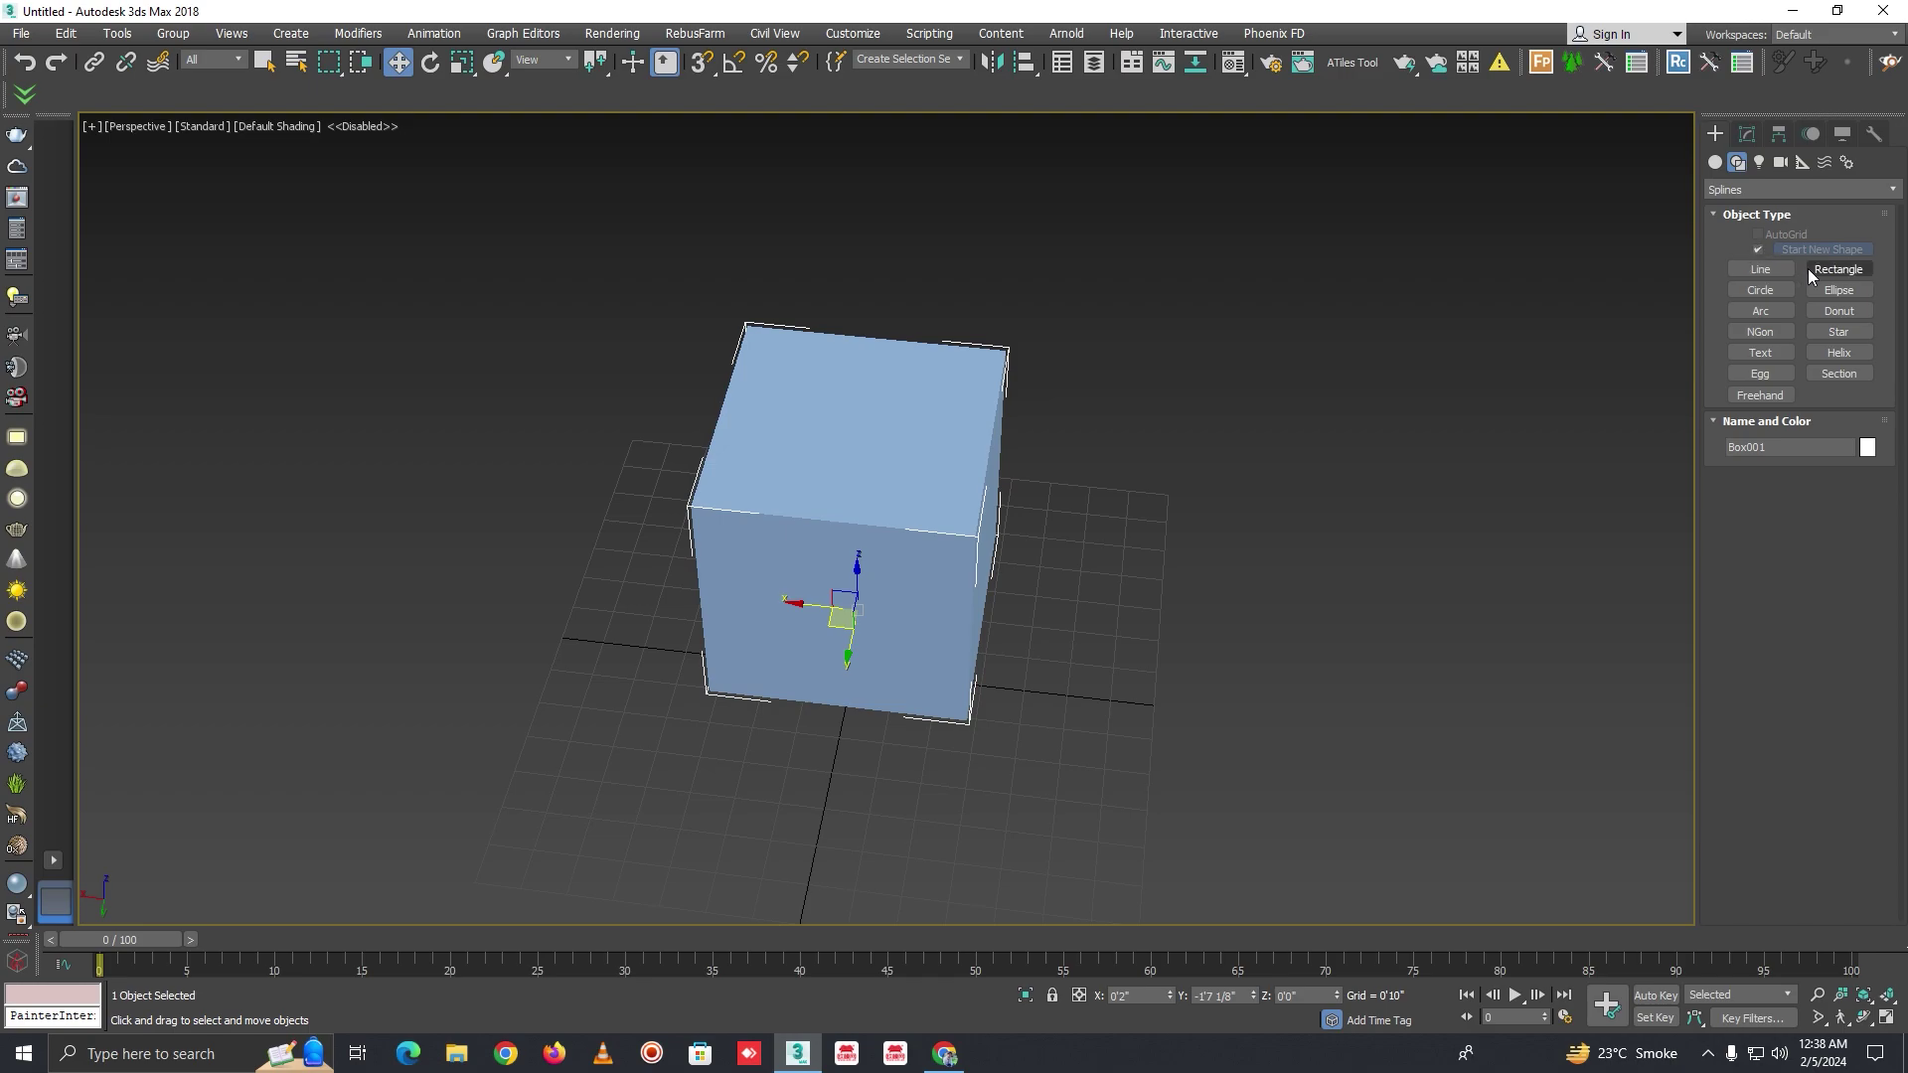
pyautogui.click(1716, 162)
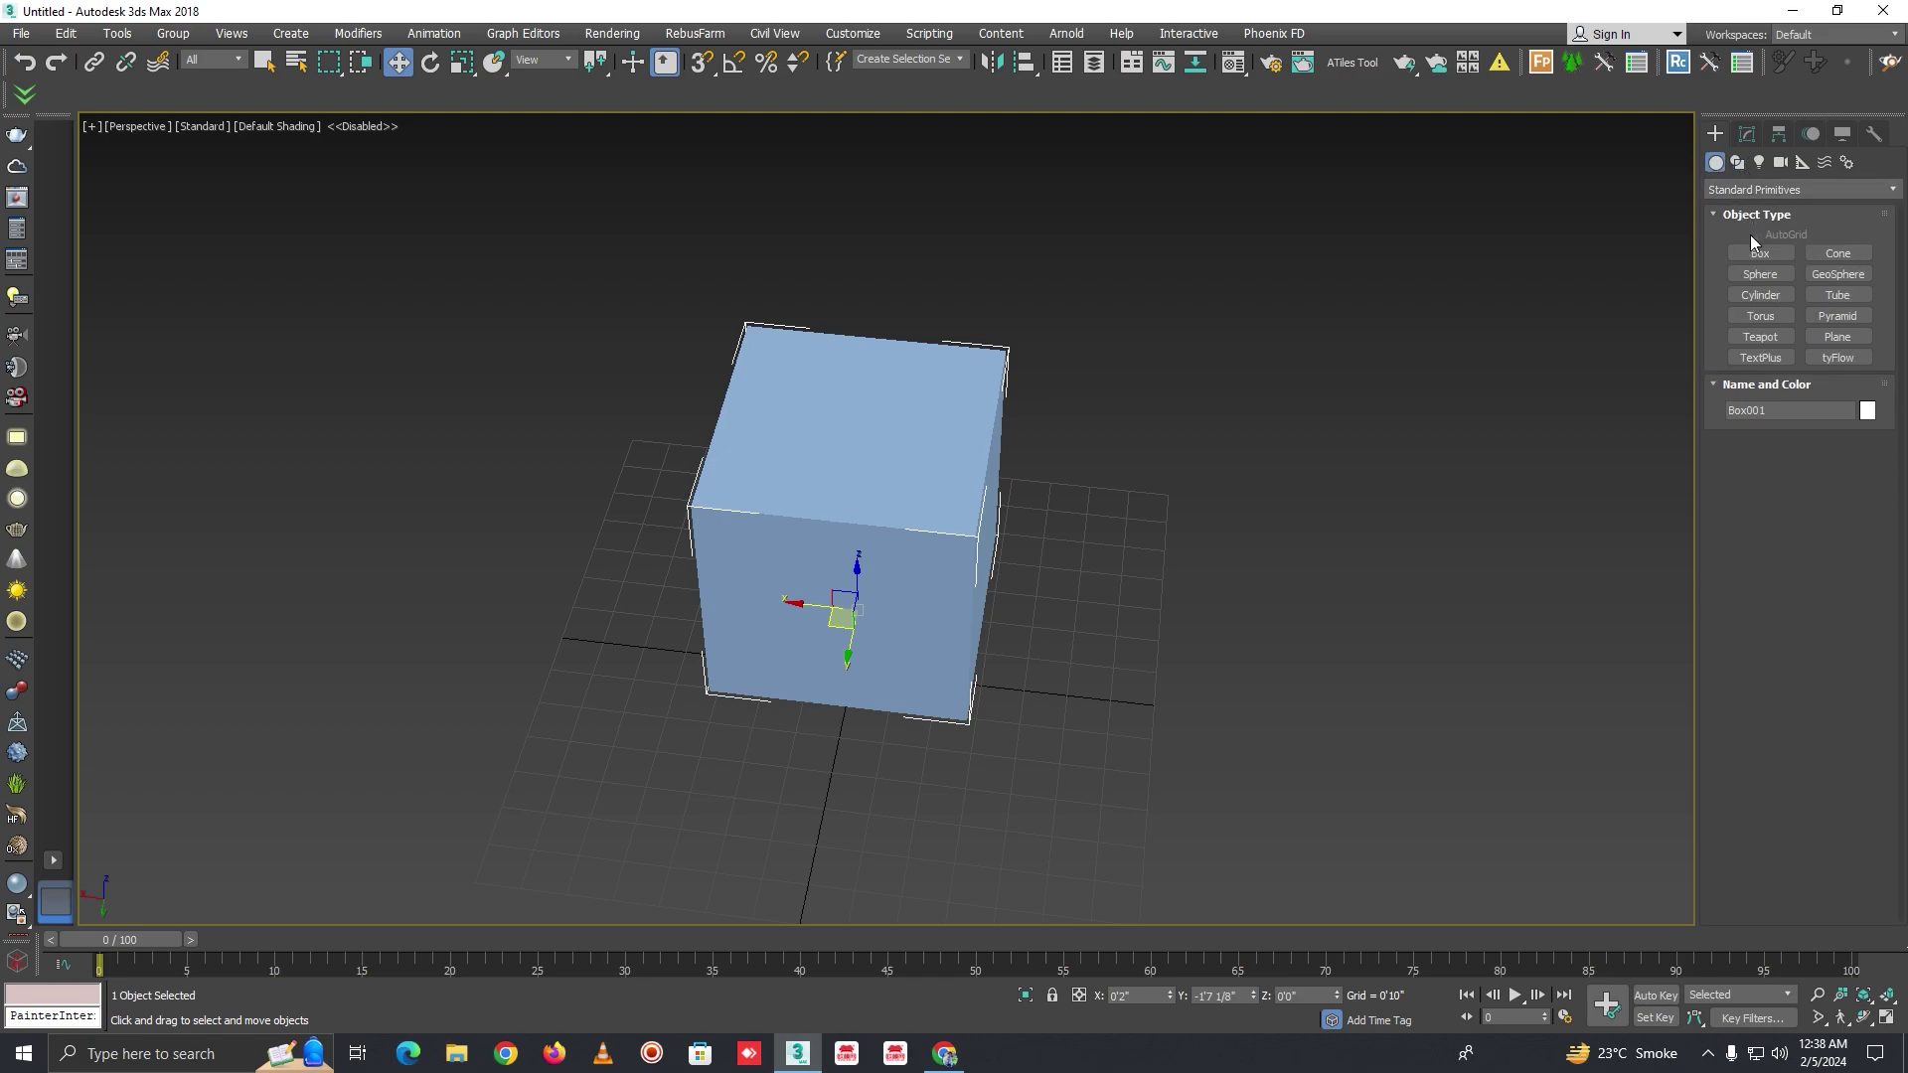
pyautogui.click(1755, 257)
pyautogui.press('s')
pyautogui.keyDown('alt'); pyautogui.moveTo(592, 771); pyautogui.dragTo(672, 695, button='middle'); pyautogui.keyUp('alt')
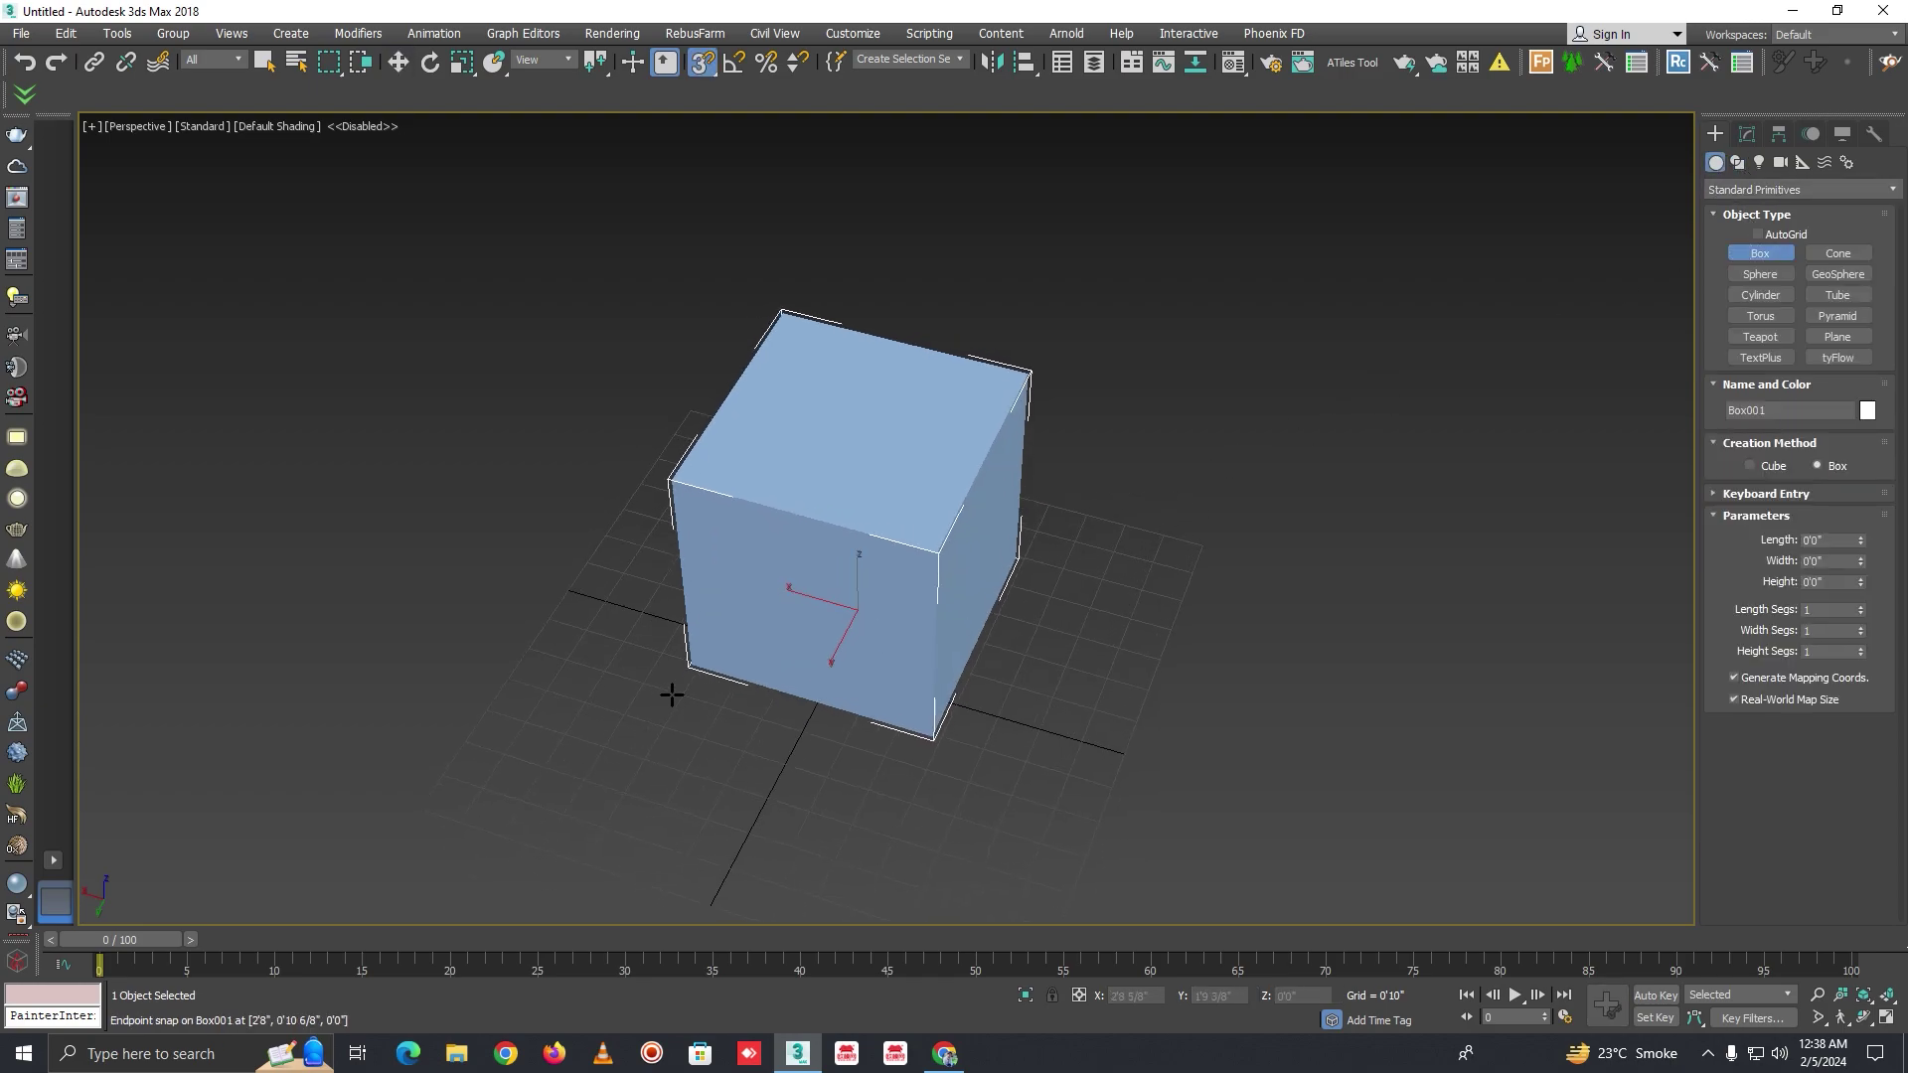
pyautogui.moveTo(689, 664); pyautogui.dragTo(1020, 560)
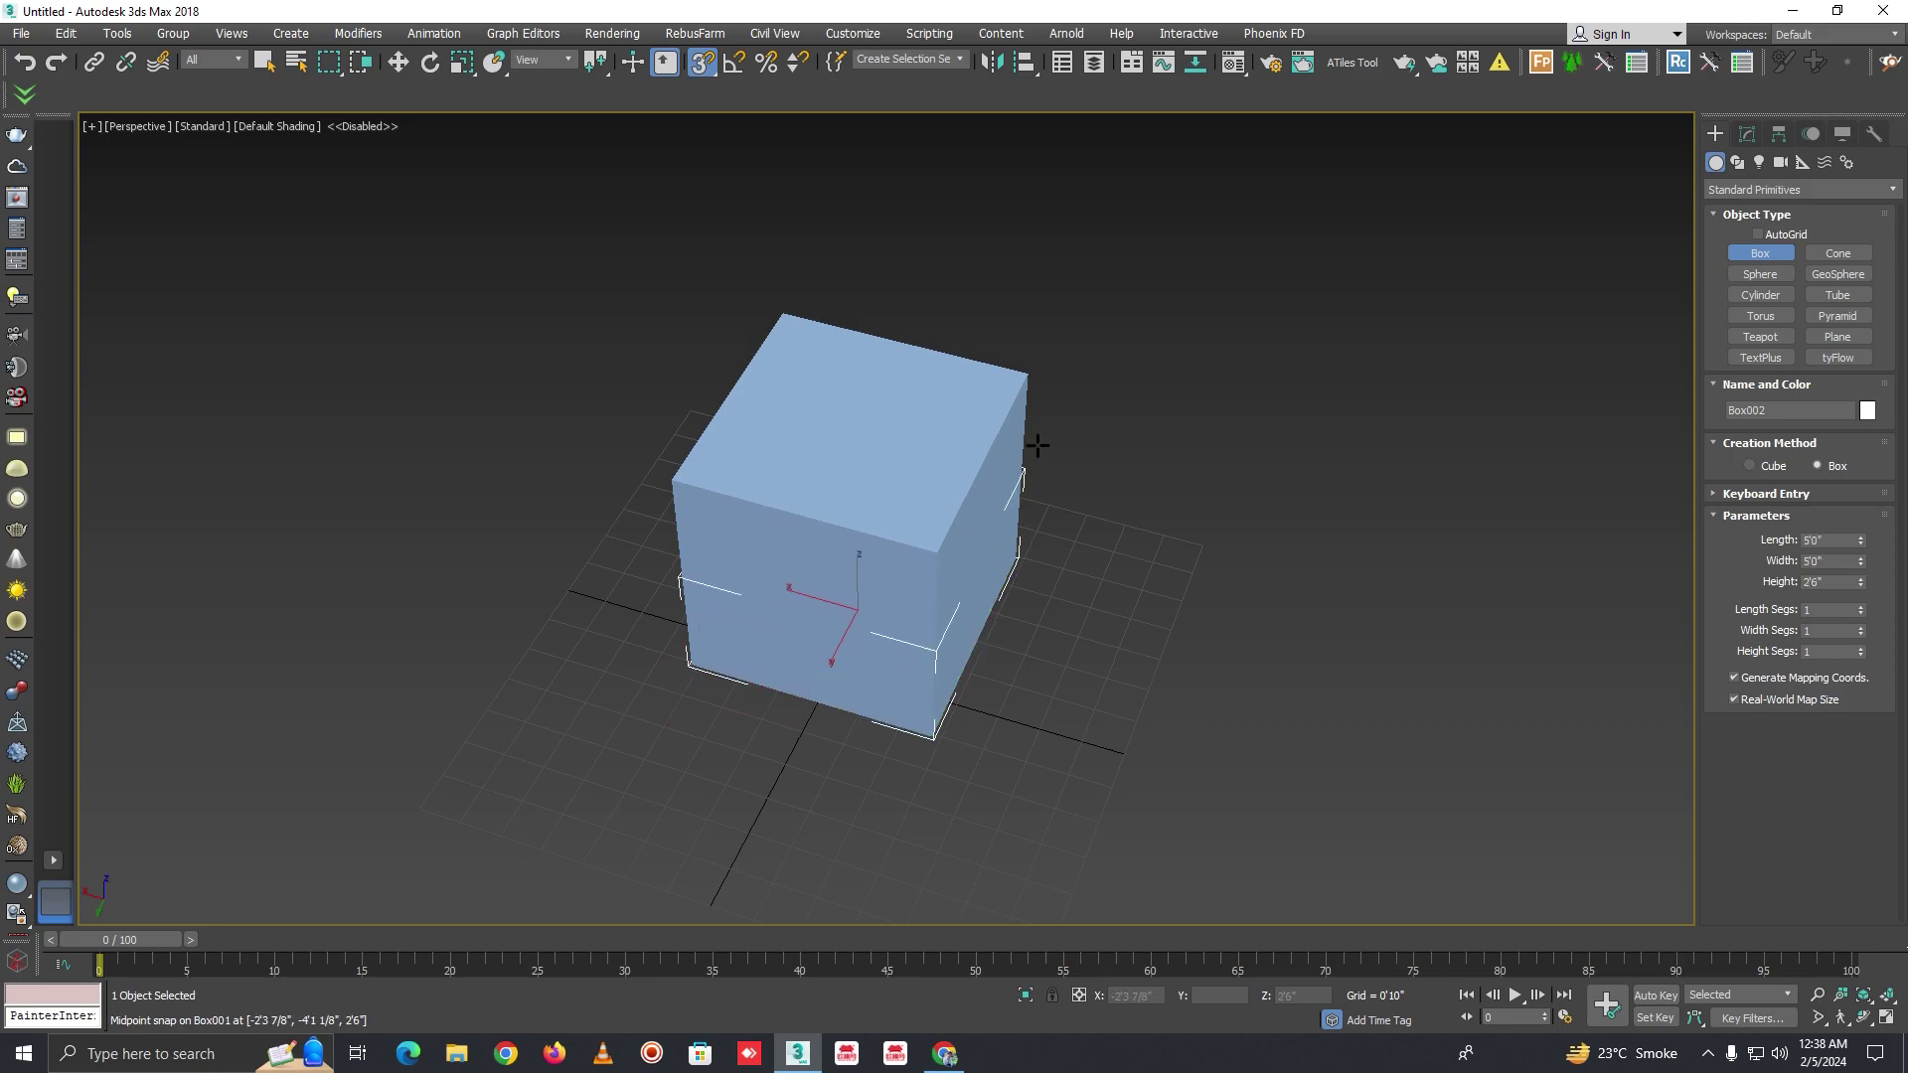
pyautogui.click(954, 545)
pyautogui.press('w')
# Move Box002 beside the cube and confirm its 150.00 sq Ft, 125.00 cu Ft measurements
pyautogui.scroll(-3, 885, 572)
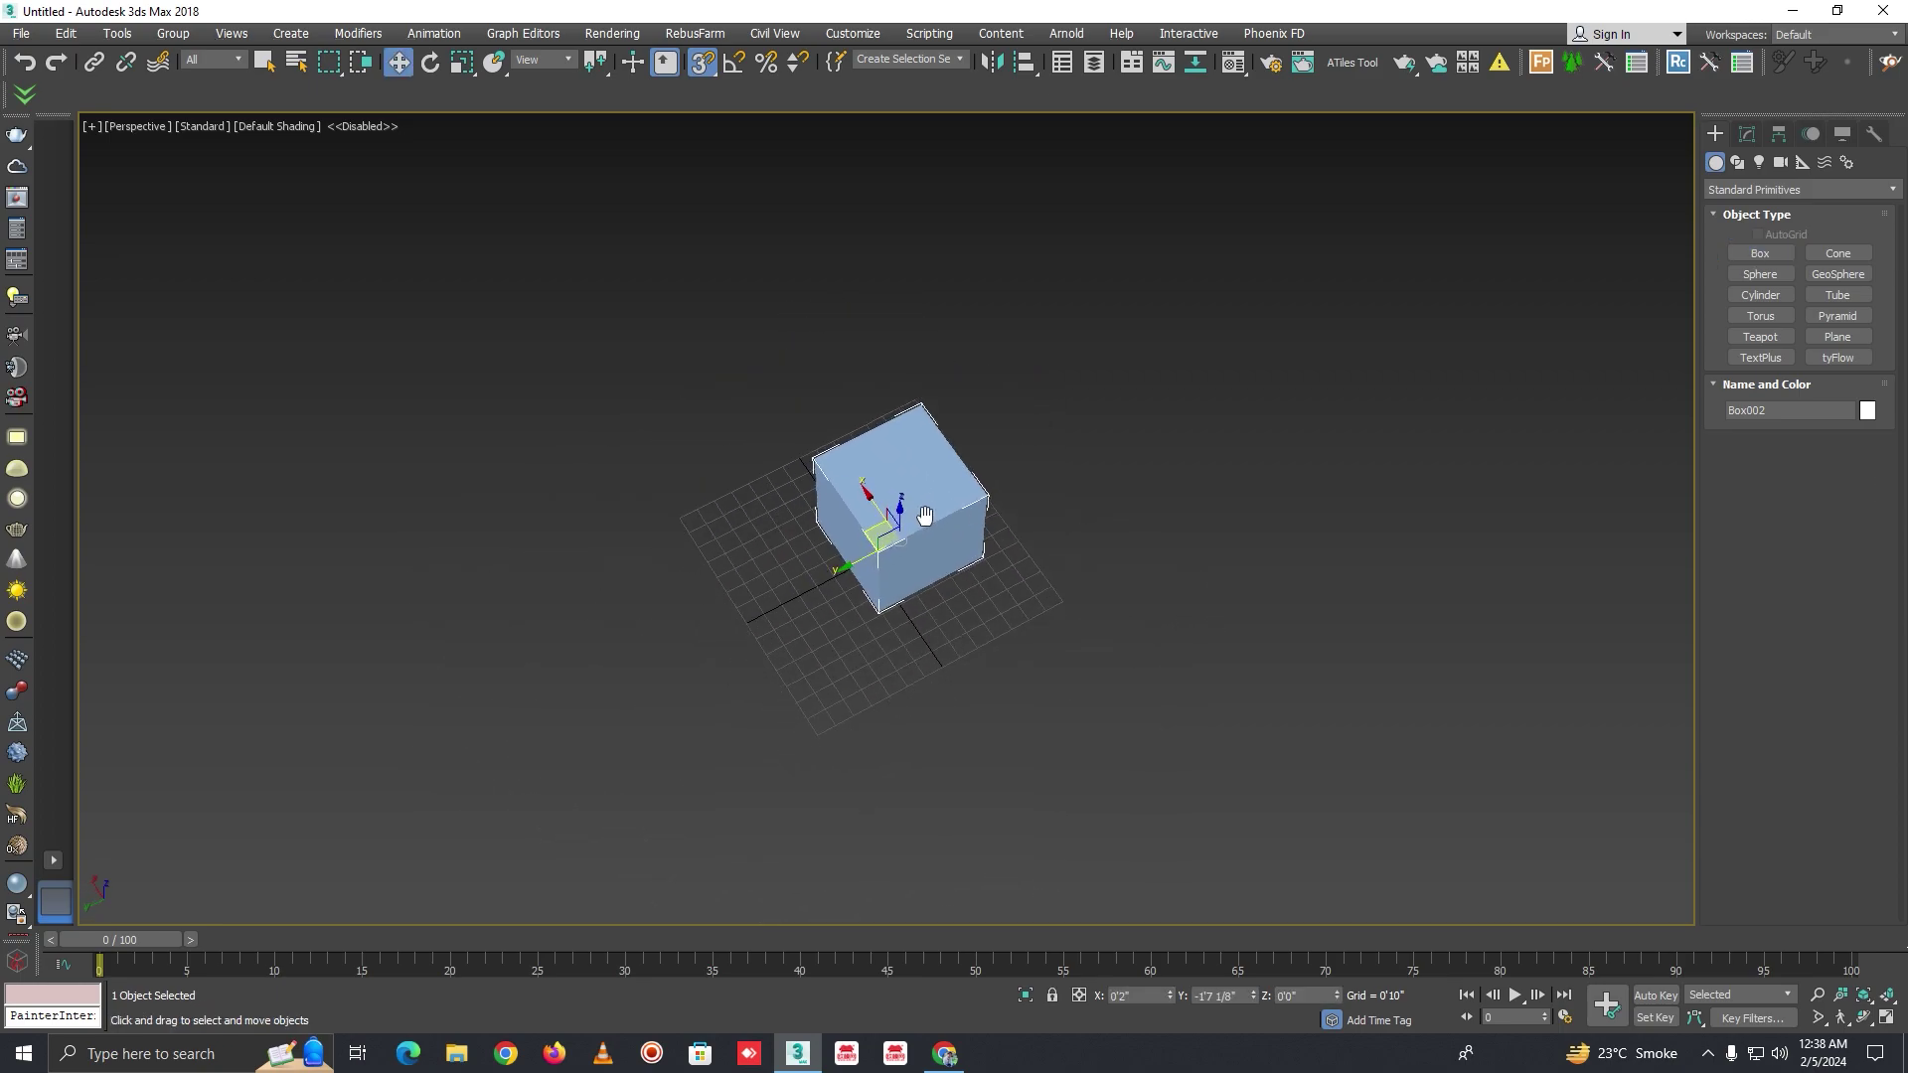
pyautogui.moveTo(895, 516); pyautogui.dragTo(709, 616)
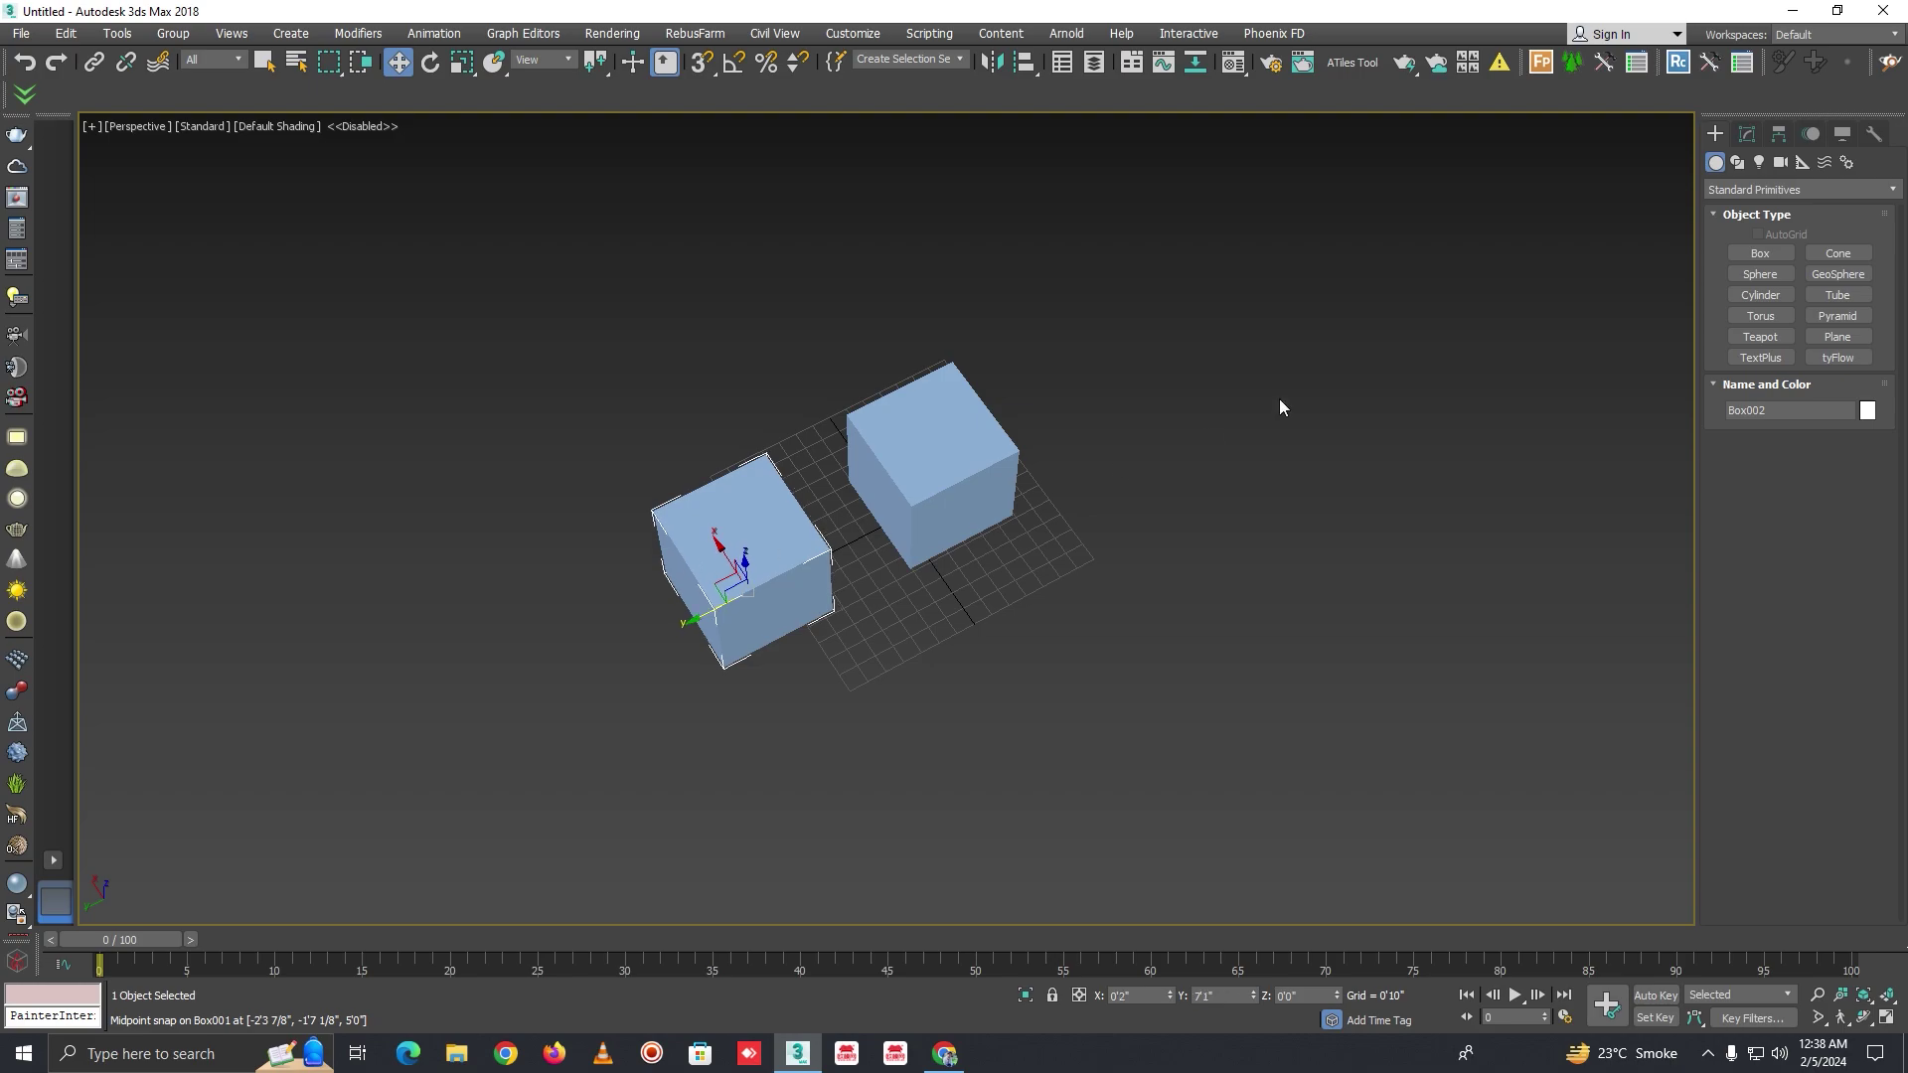
pyautogui.click(1747, 135)
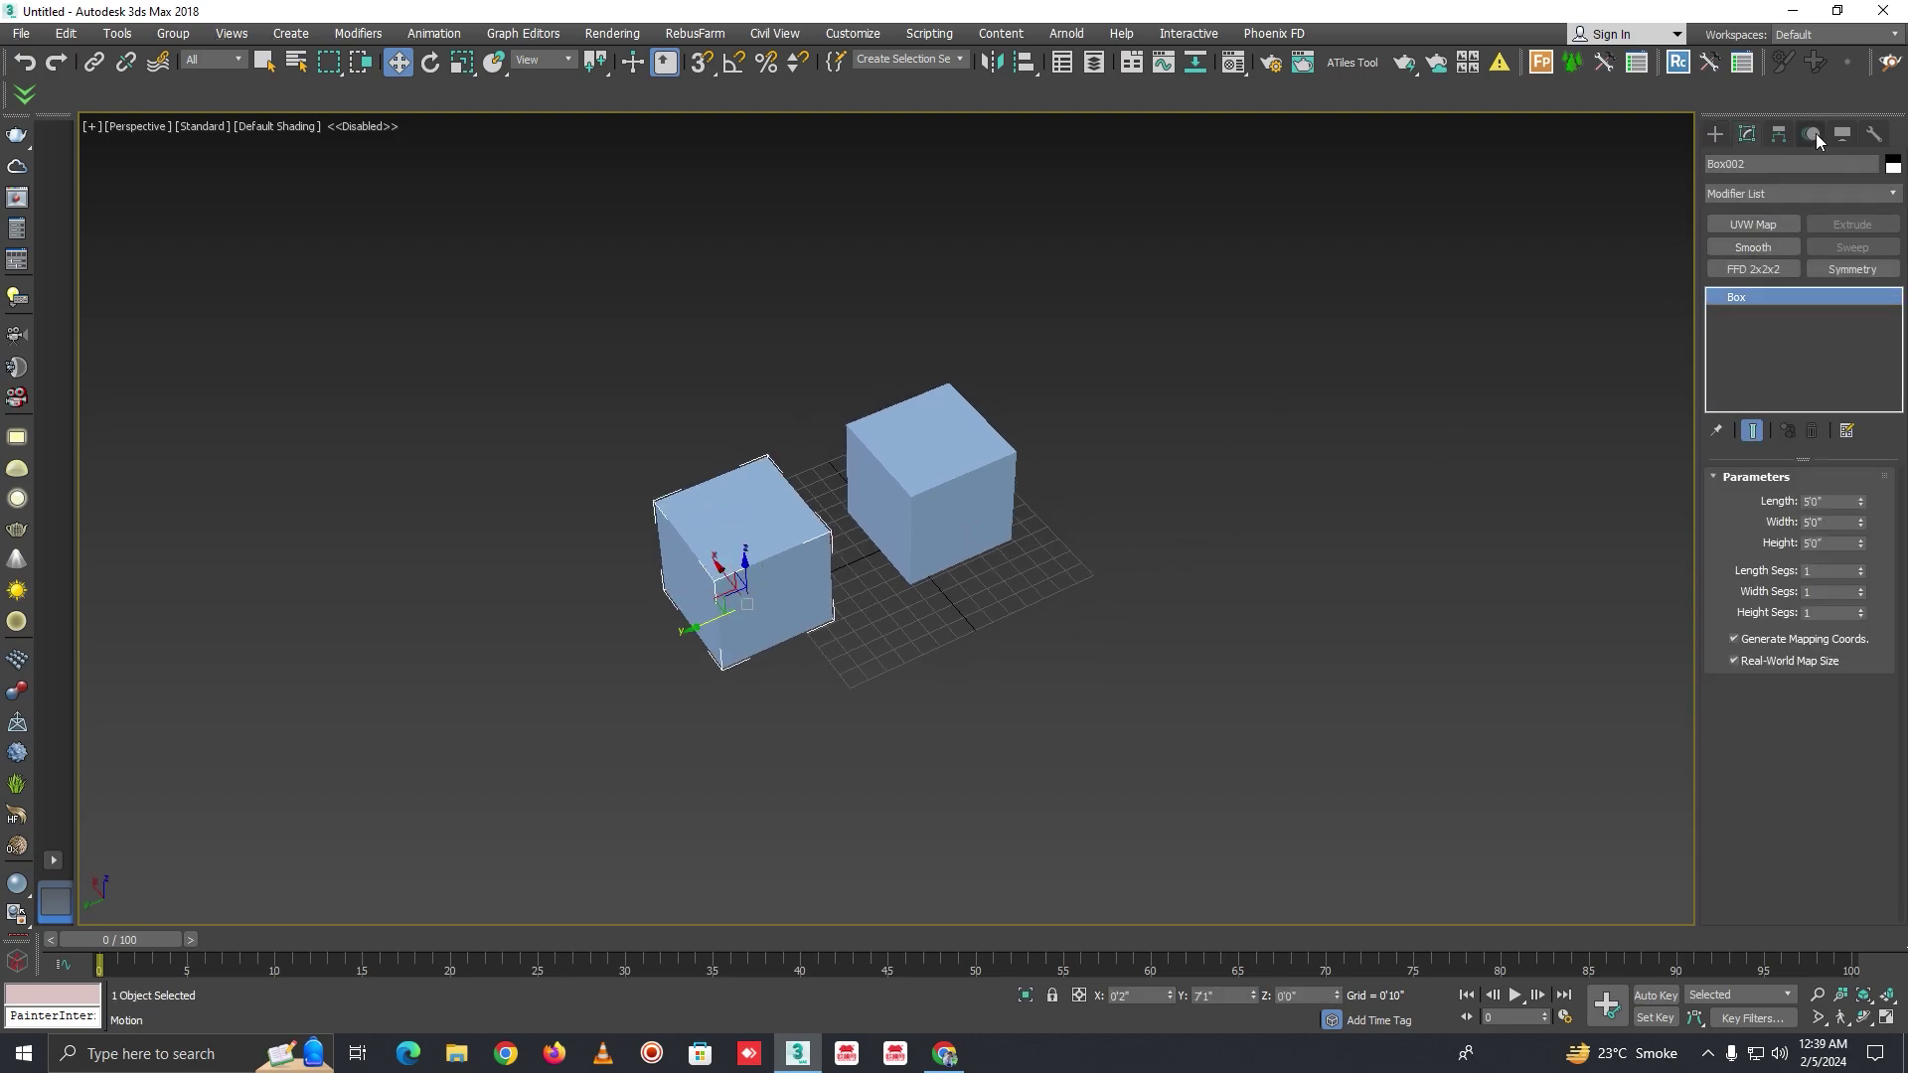
pyautogui.click(1874, 134)
pyautogui.click(1798, 328)
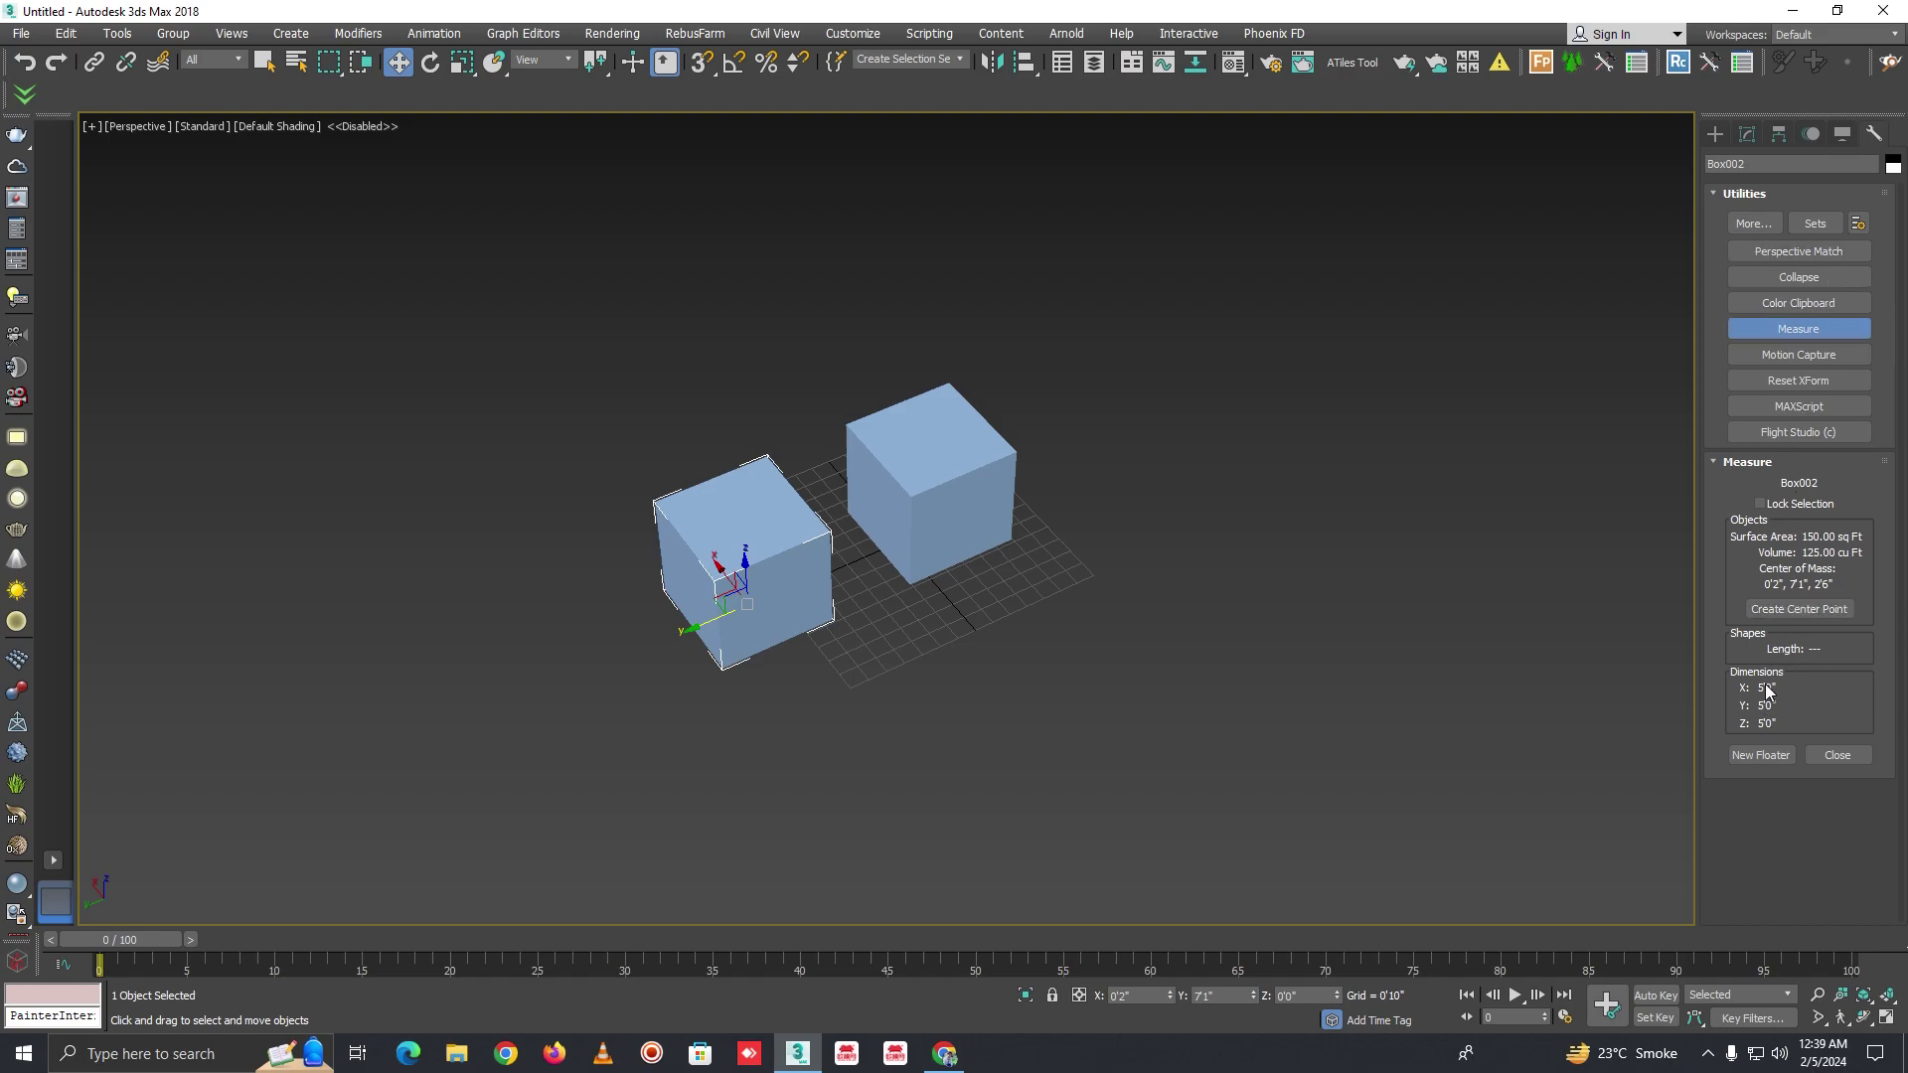
# Select the original cube and delete it
pyautogui.keyDown('alt'); pyautogui.moveTo(847, 523); pyautogui.dragTo(832, 519, button='middle'); pyautogui.keyUp('alt')
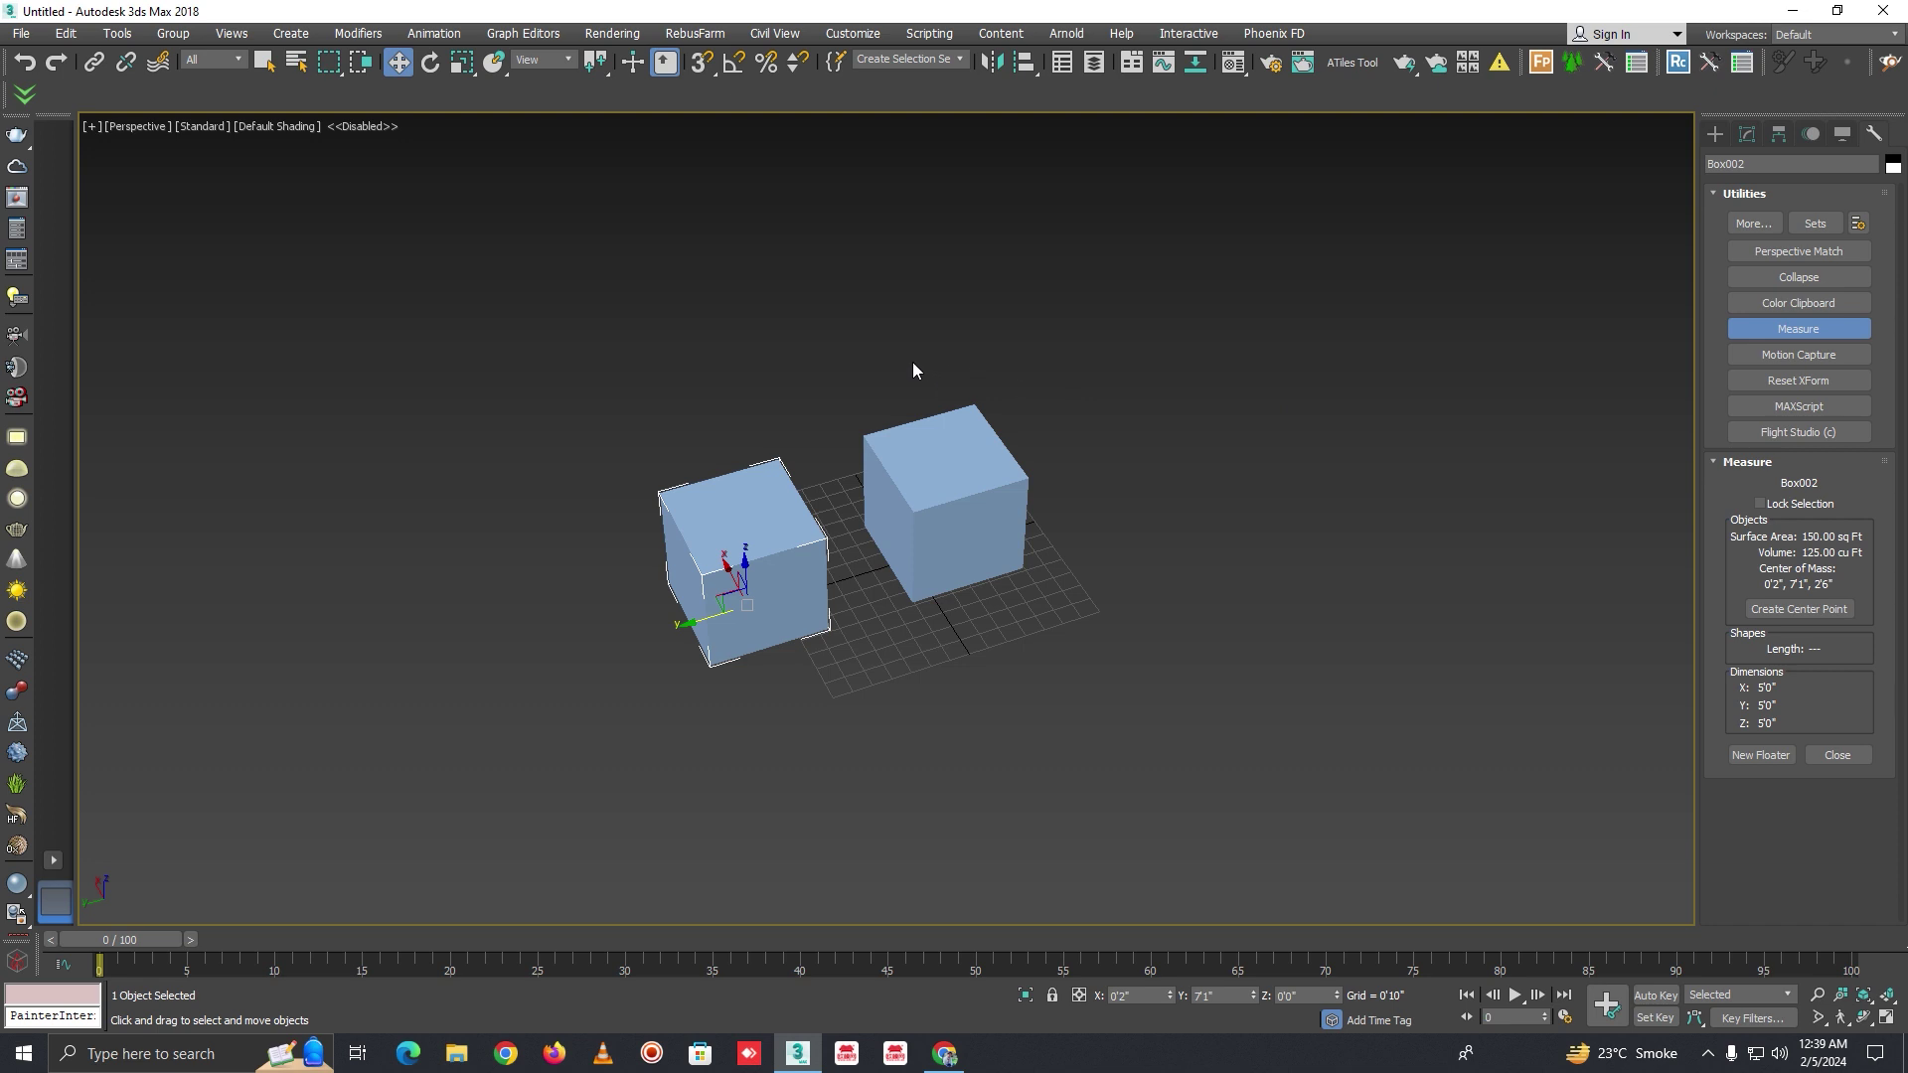
pyautogui.moveTo(914, 371); pyautogui.dragTo(948, 331, button='middle')
pyautogui.click(730, 408)
pyautogui.scroll(5, 733, 447)
pyautogui.moveTo(732, 468); pyautogui.dragTo(1150, 390)
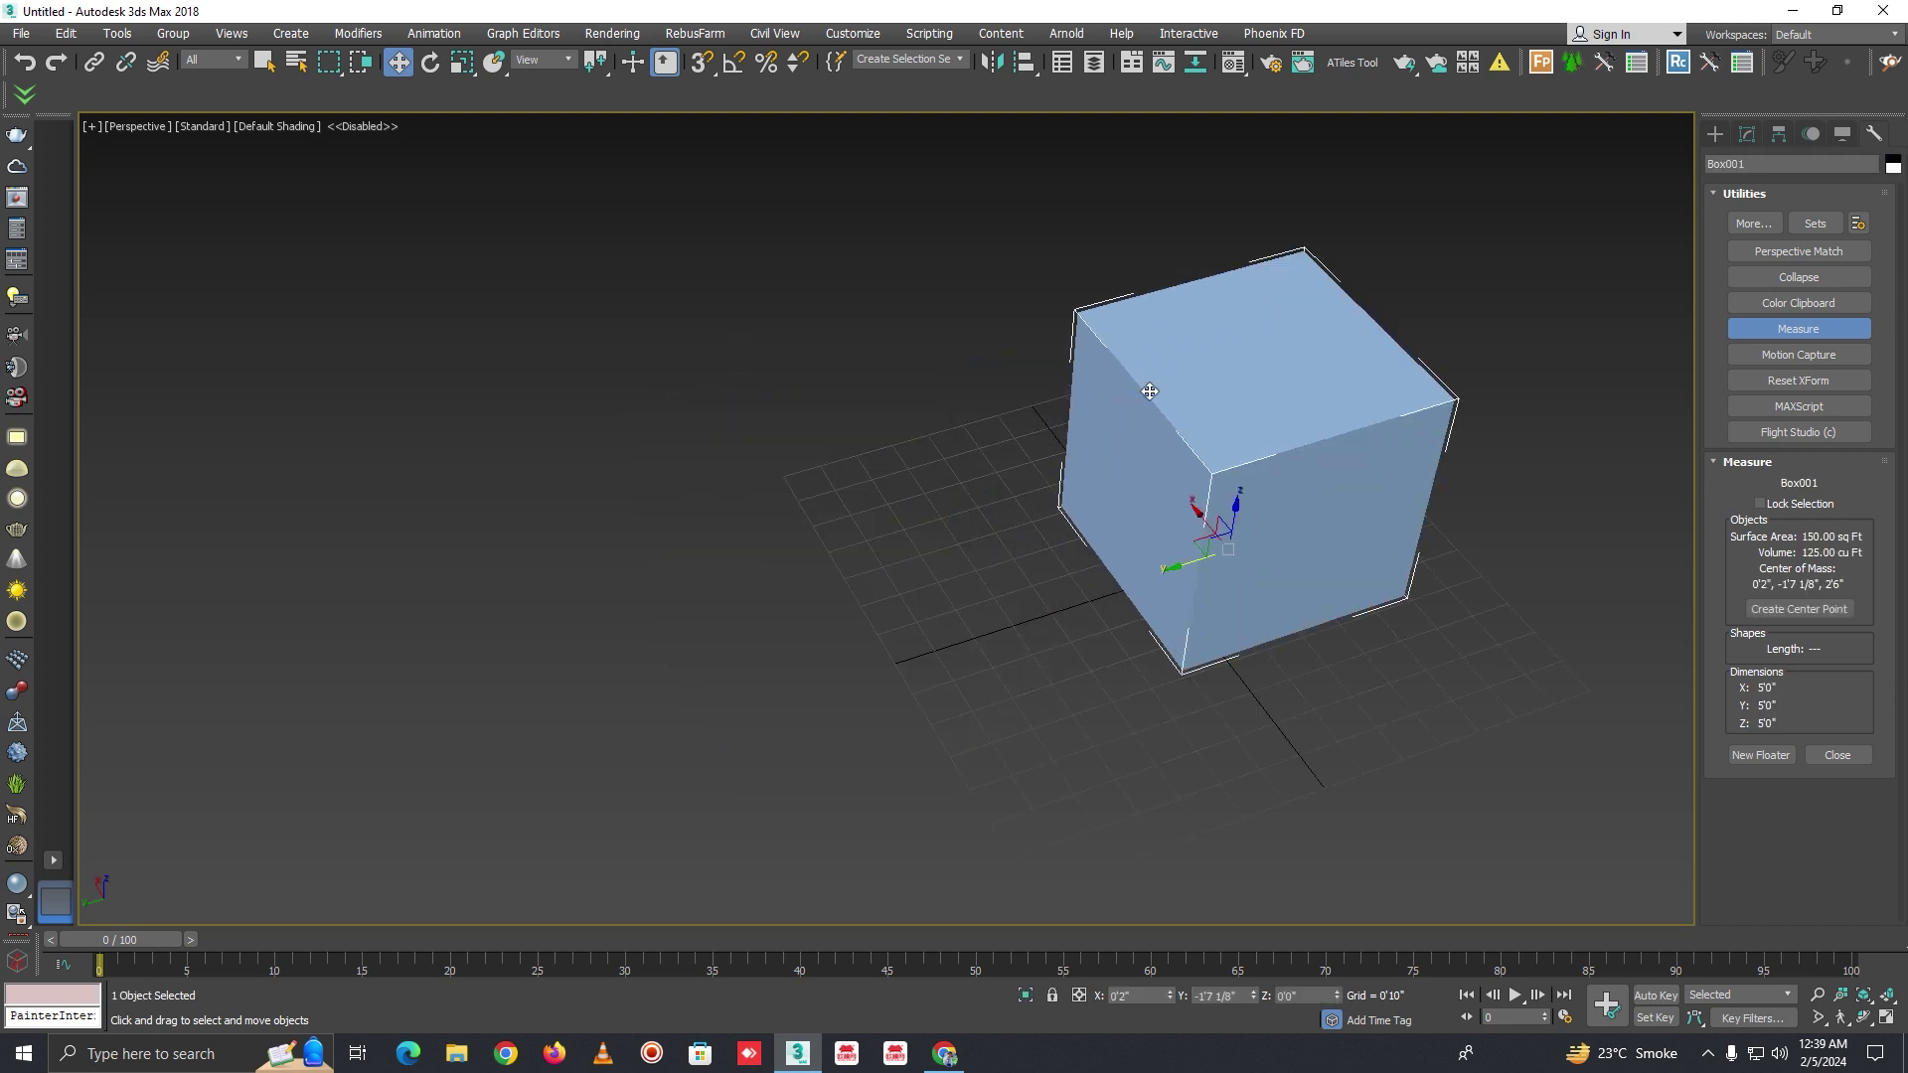
pyautogui.press('Delete')
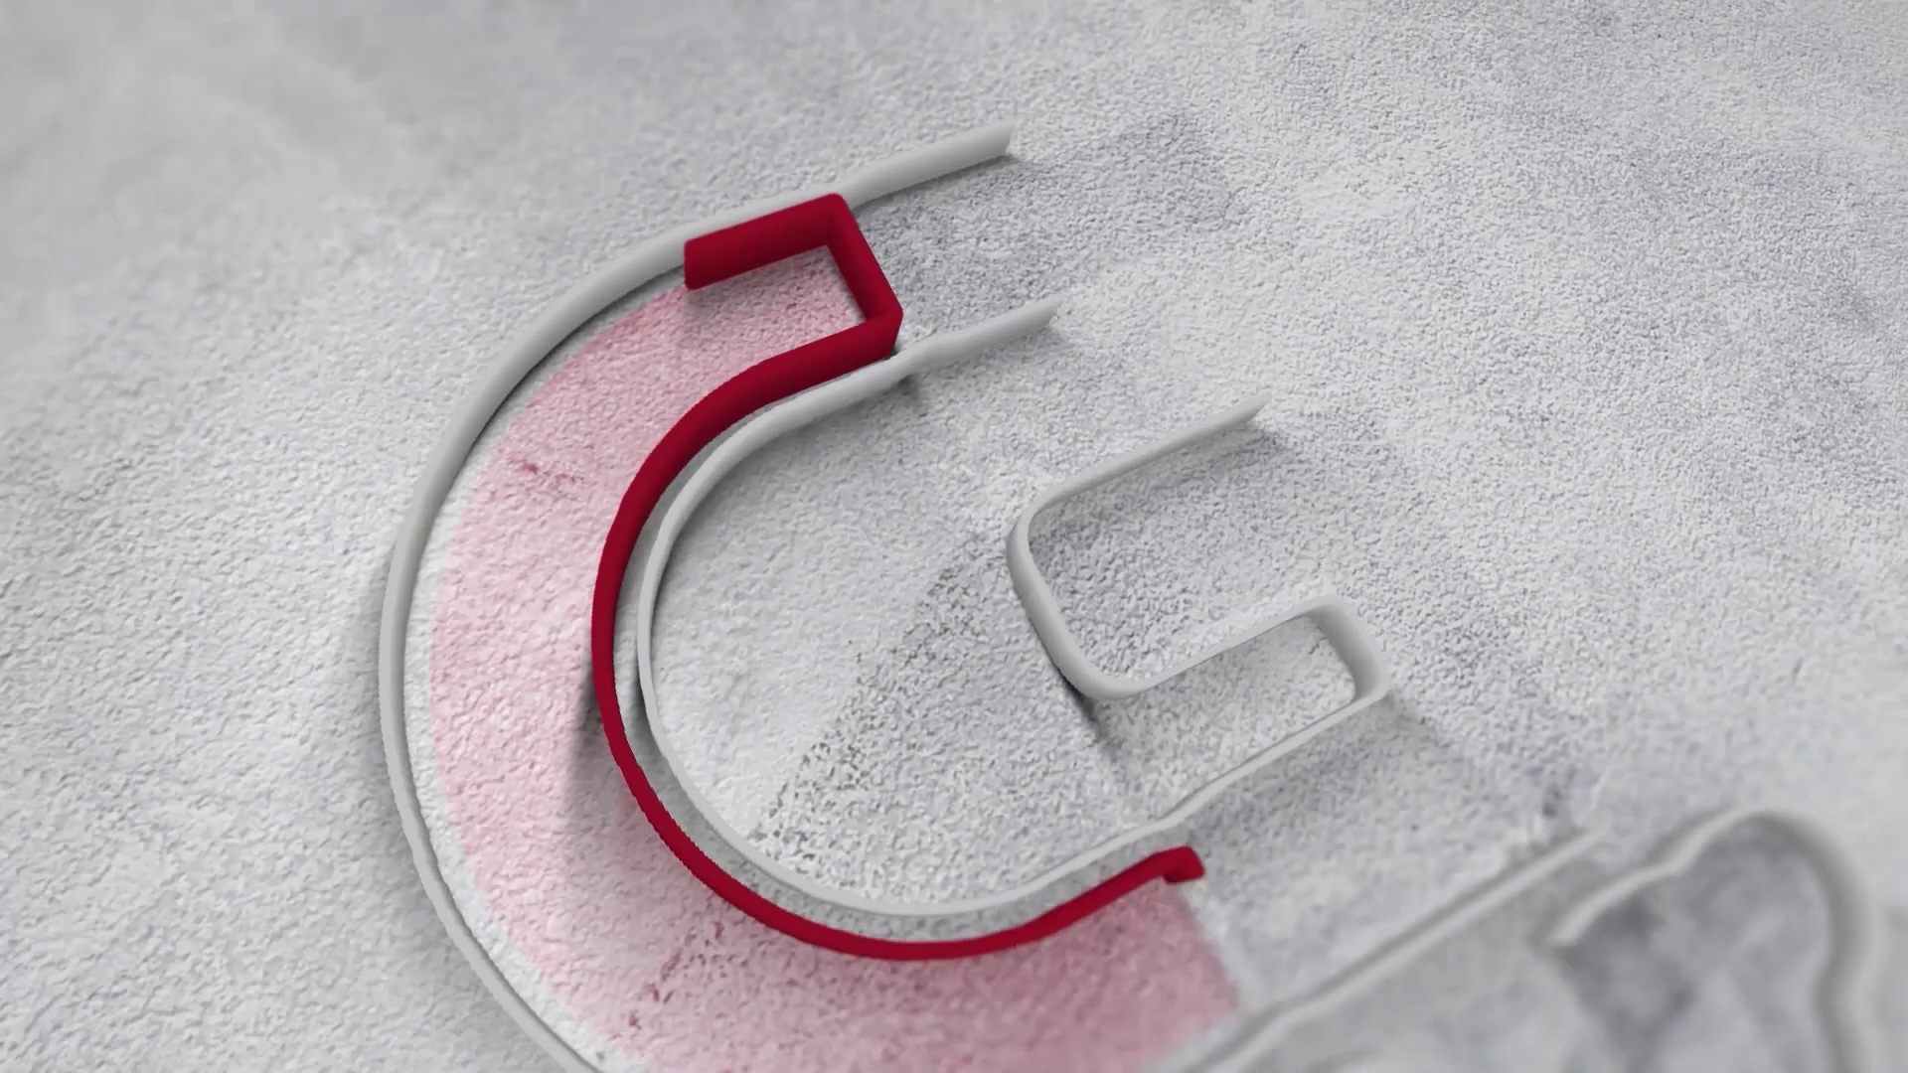